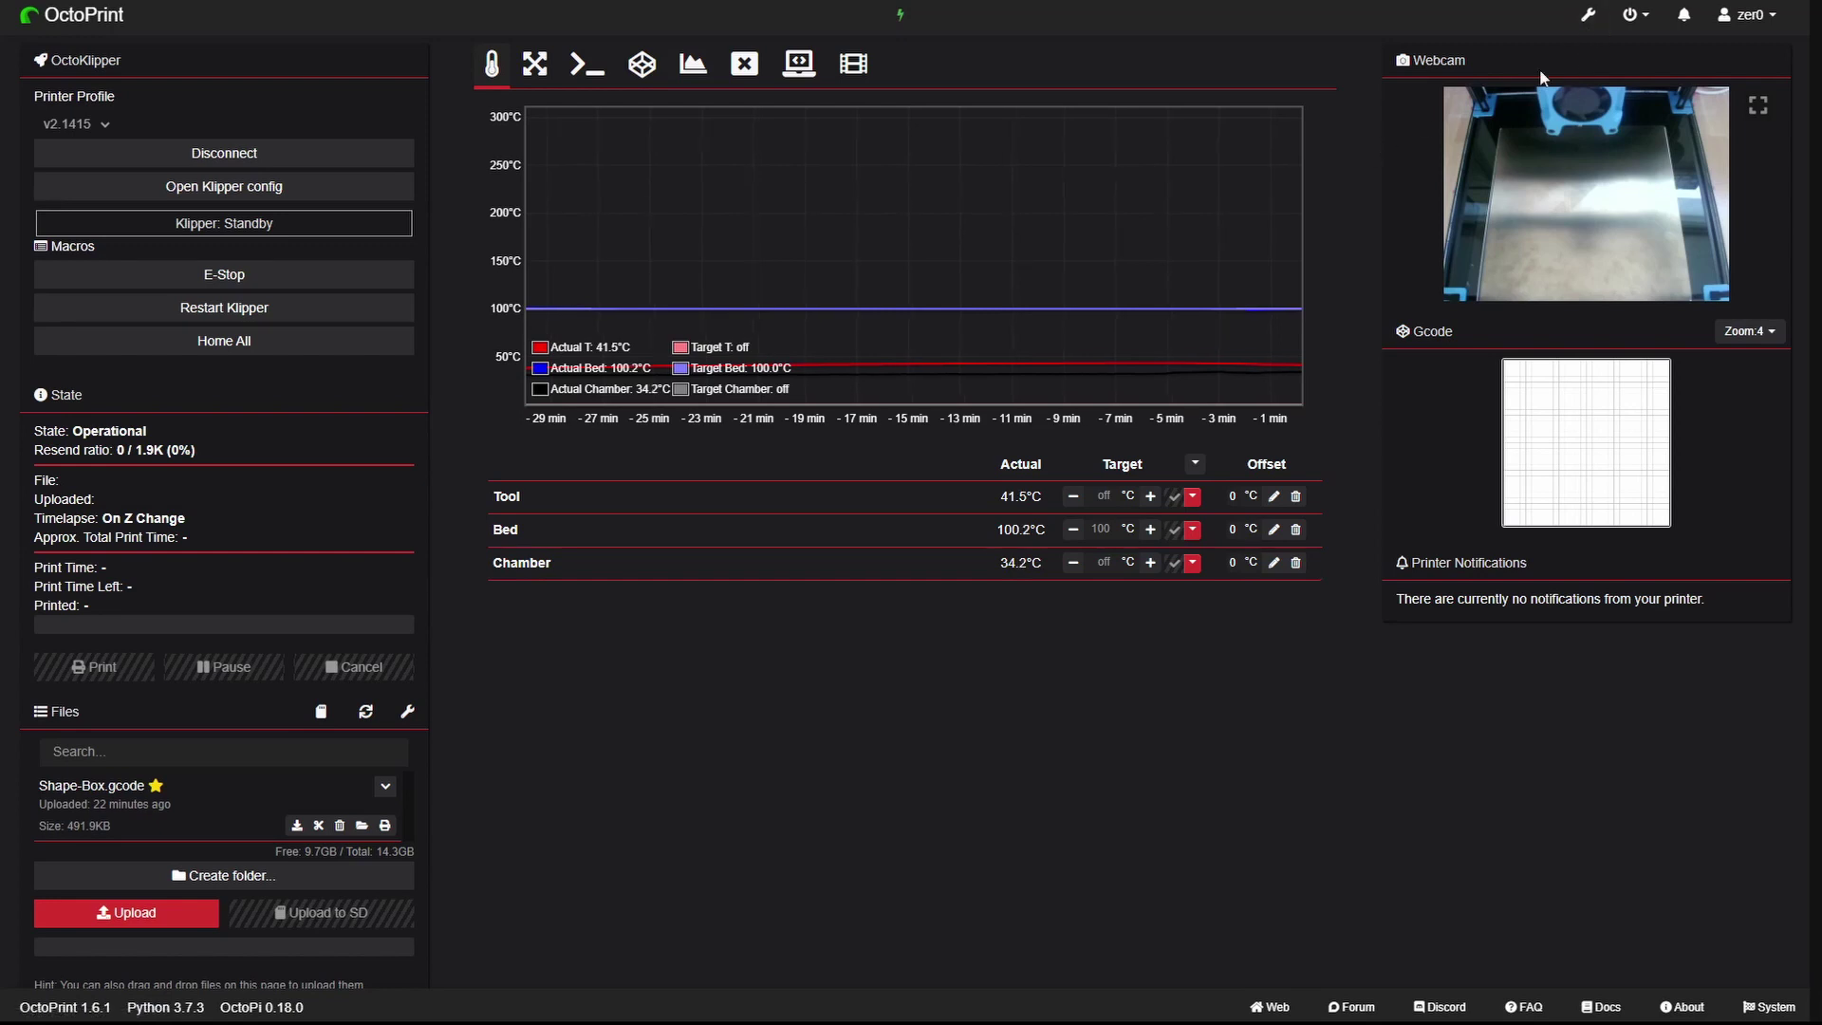
- Open the Plugin Manager in the OctoPrint settings and look through the installed plugins
left_click(1592, 17)
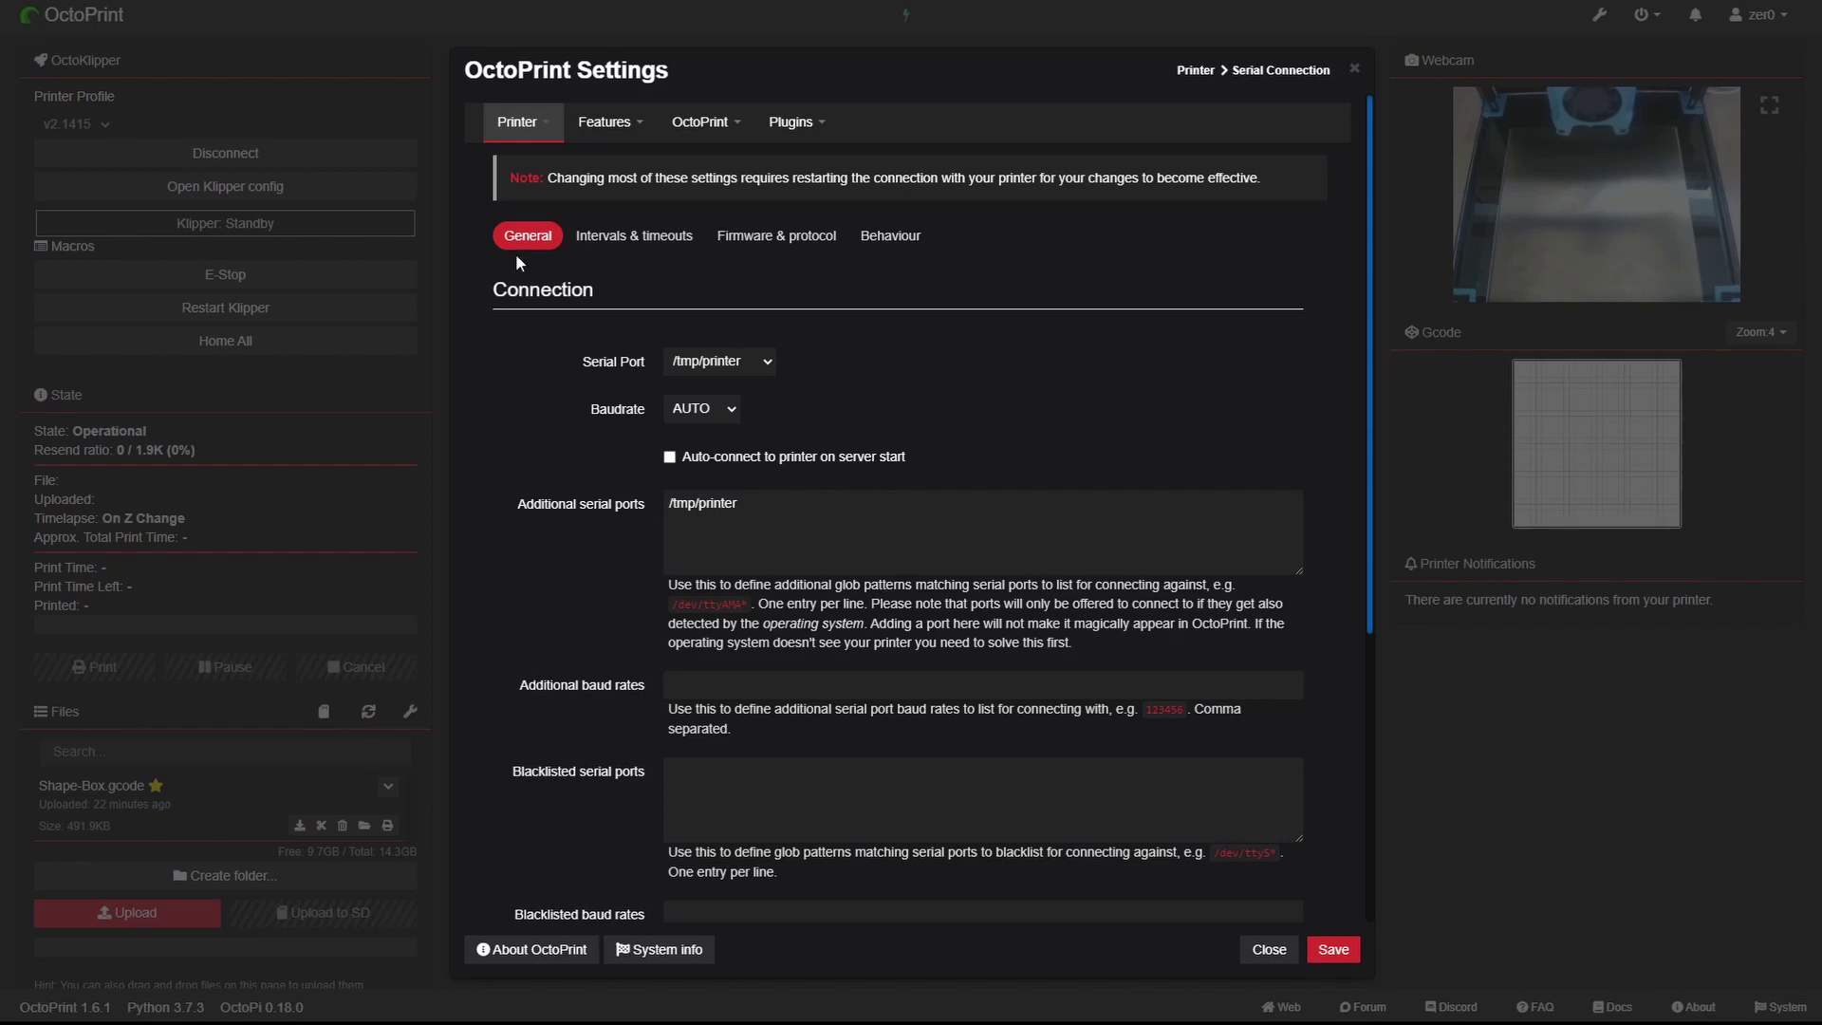
left_click(589, 121)
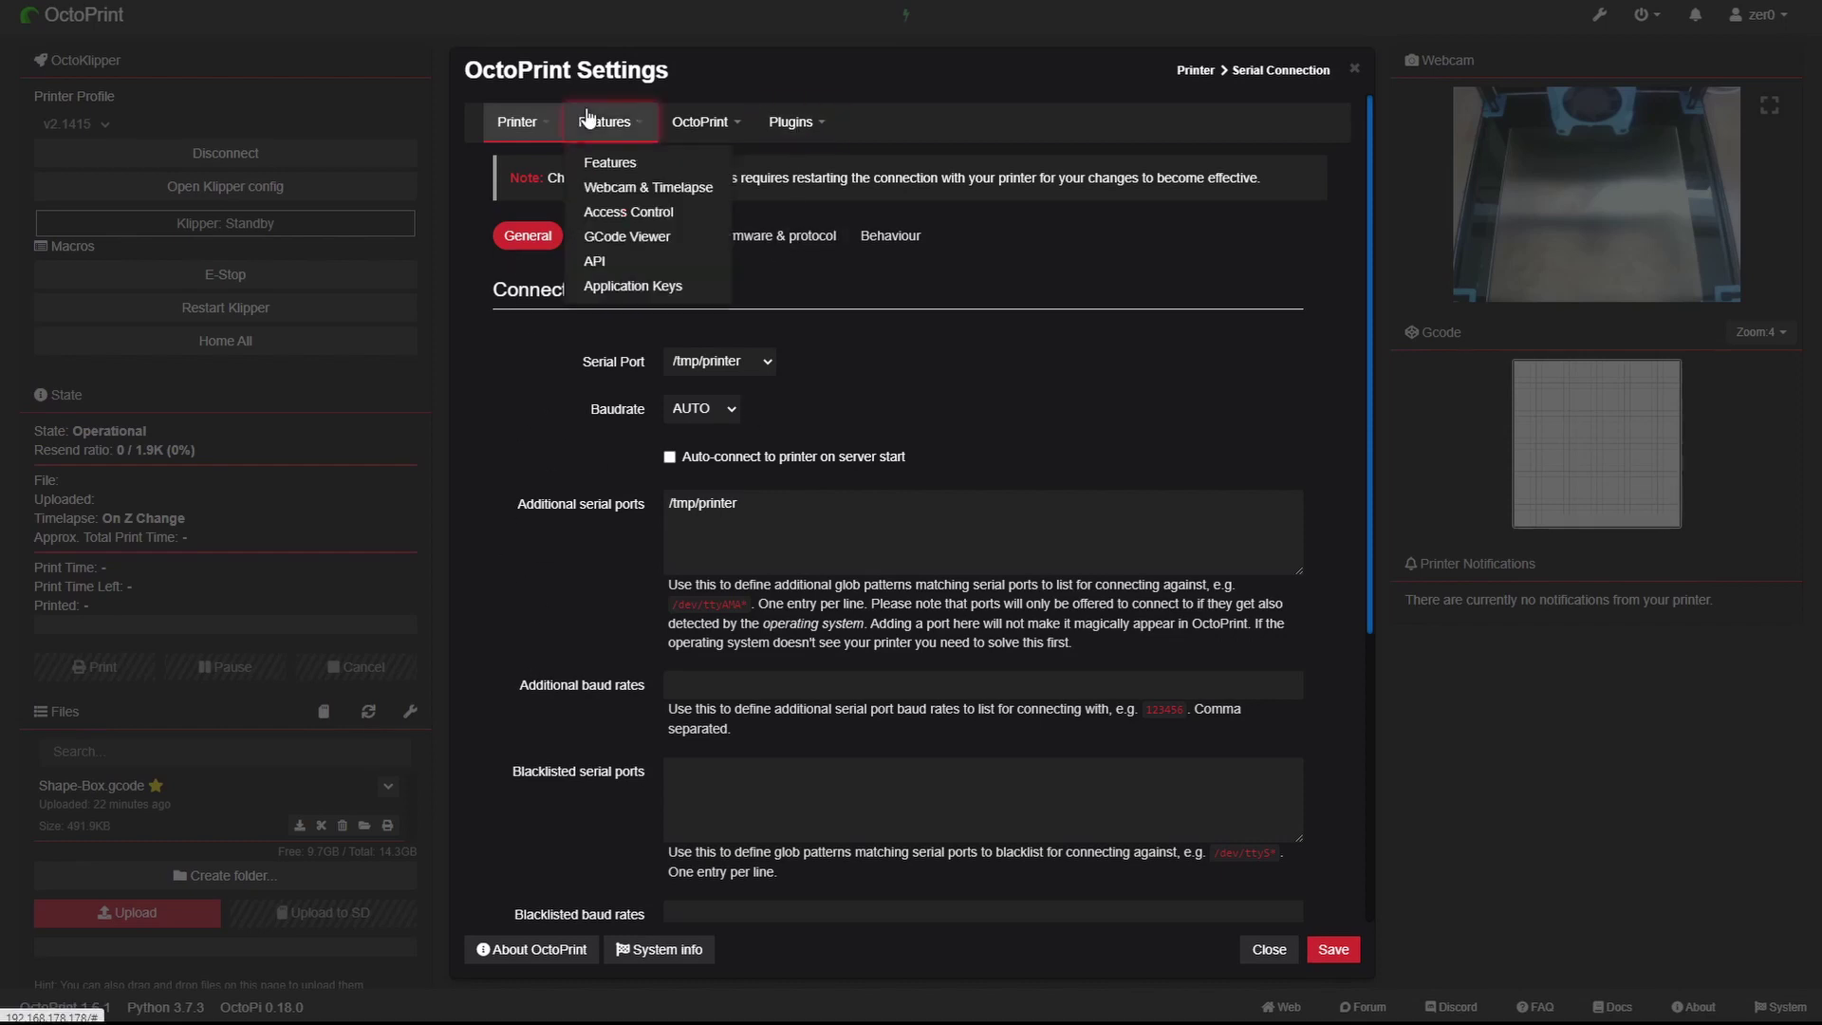
left_click(700, 122)
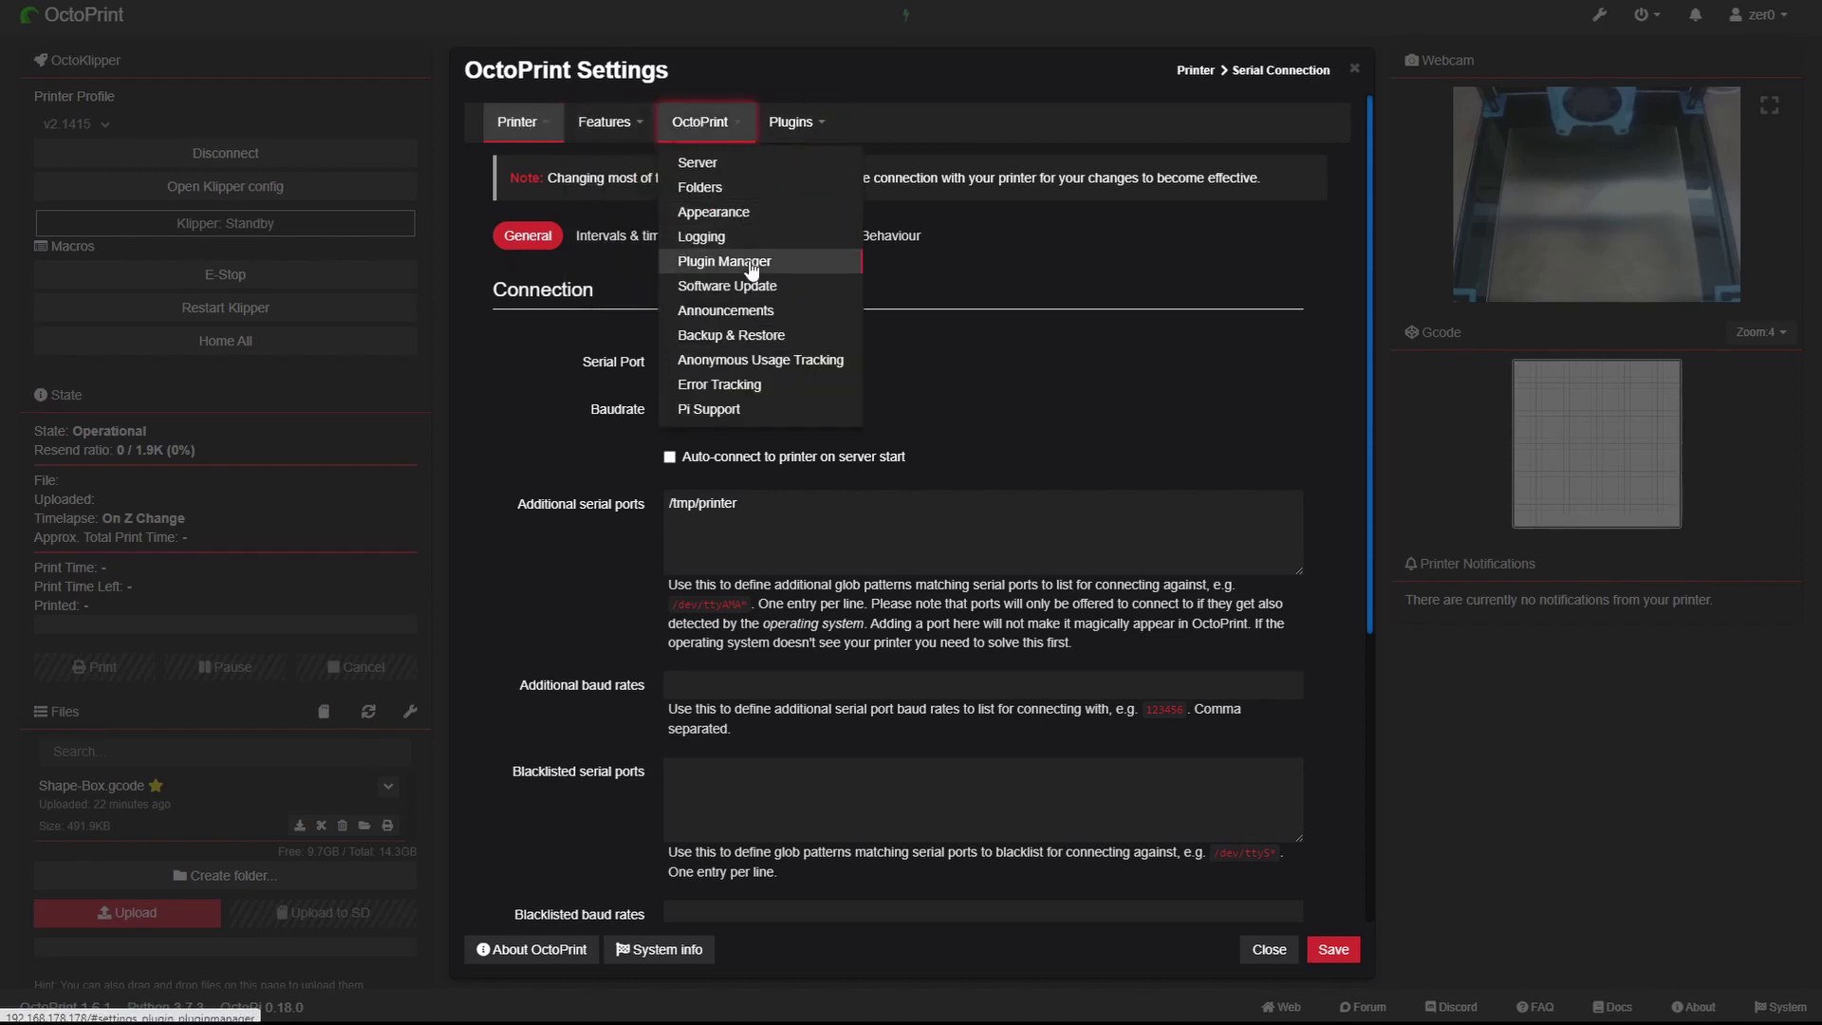
left_click(751, 270)
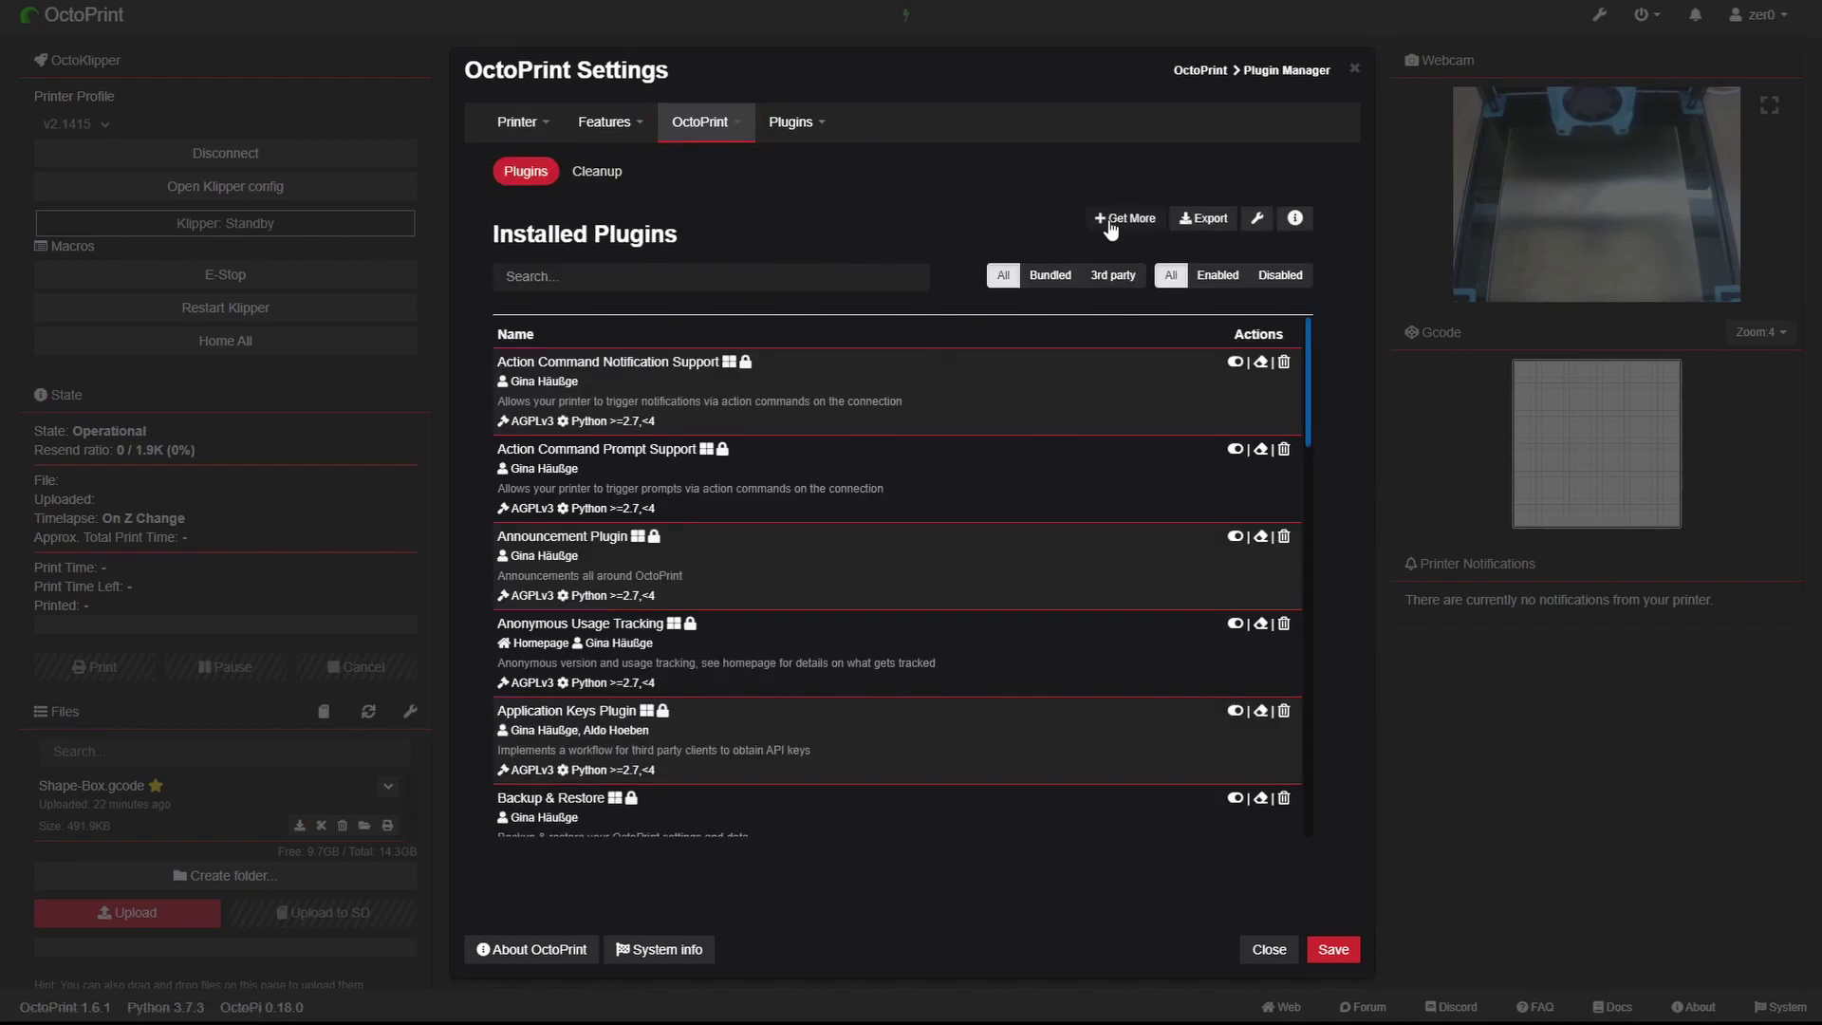
scroll(930, 435, "down", 6)
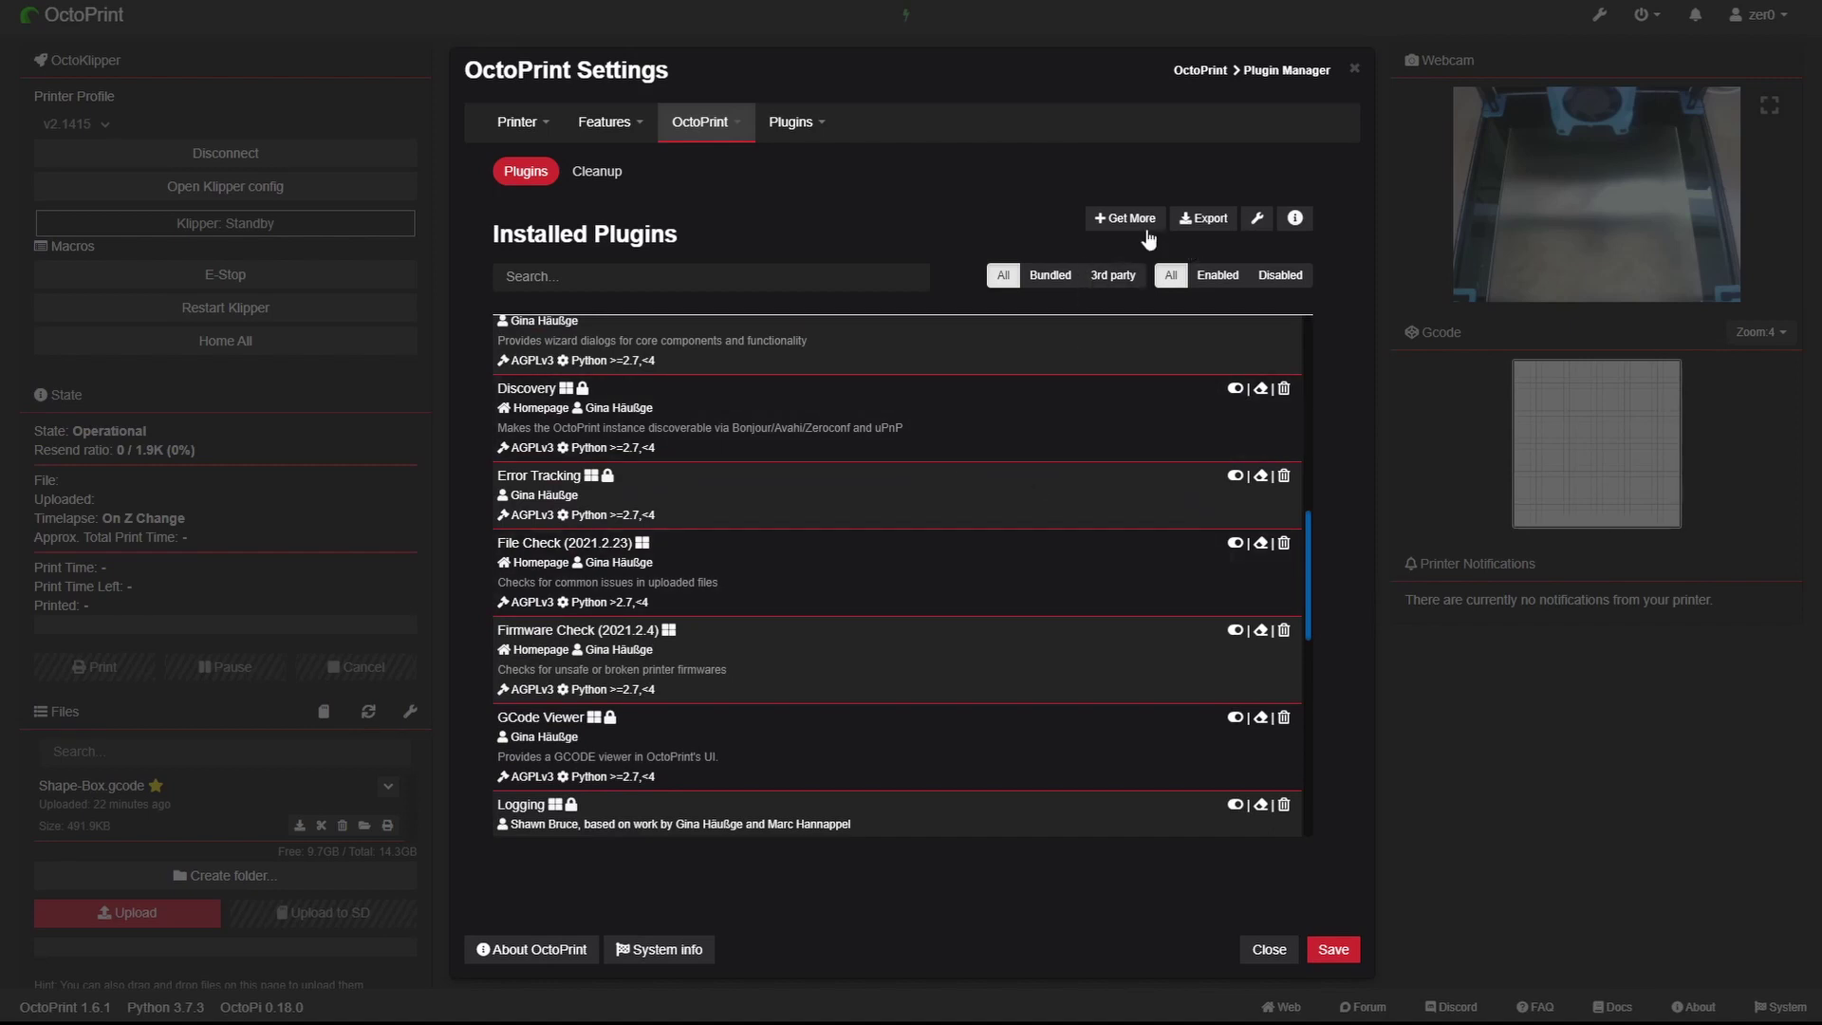
scroll(1148, 239, "up", 3)
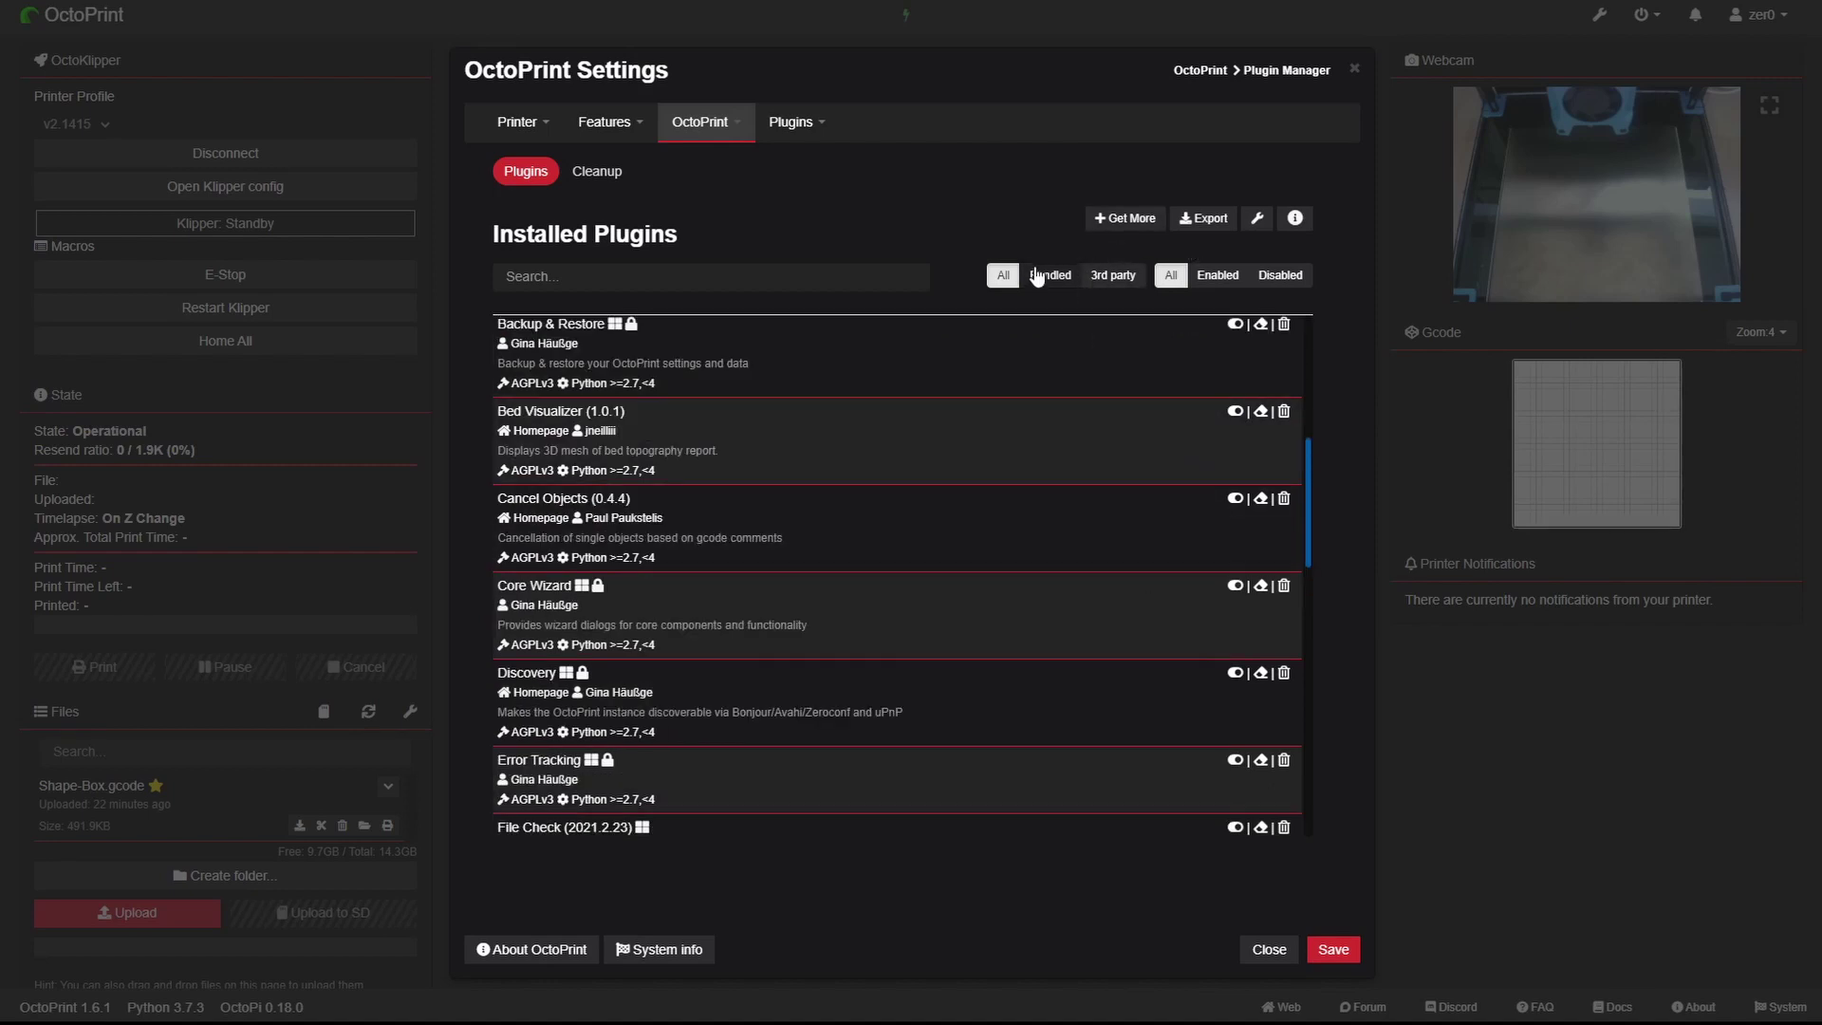
- Search the plugin repository for "bed visualiser"
left_click(1119, 220)
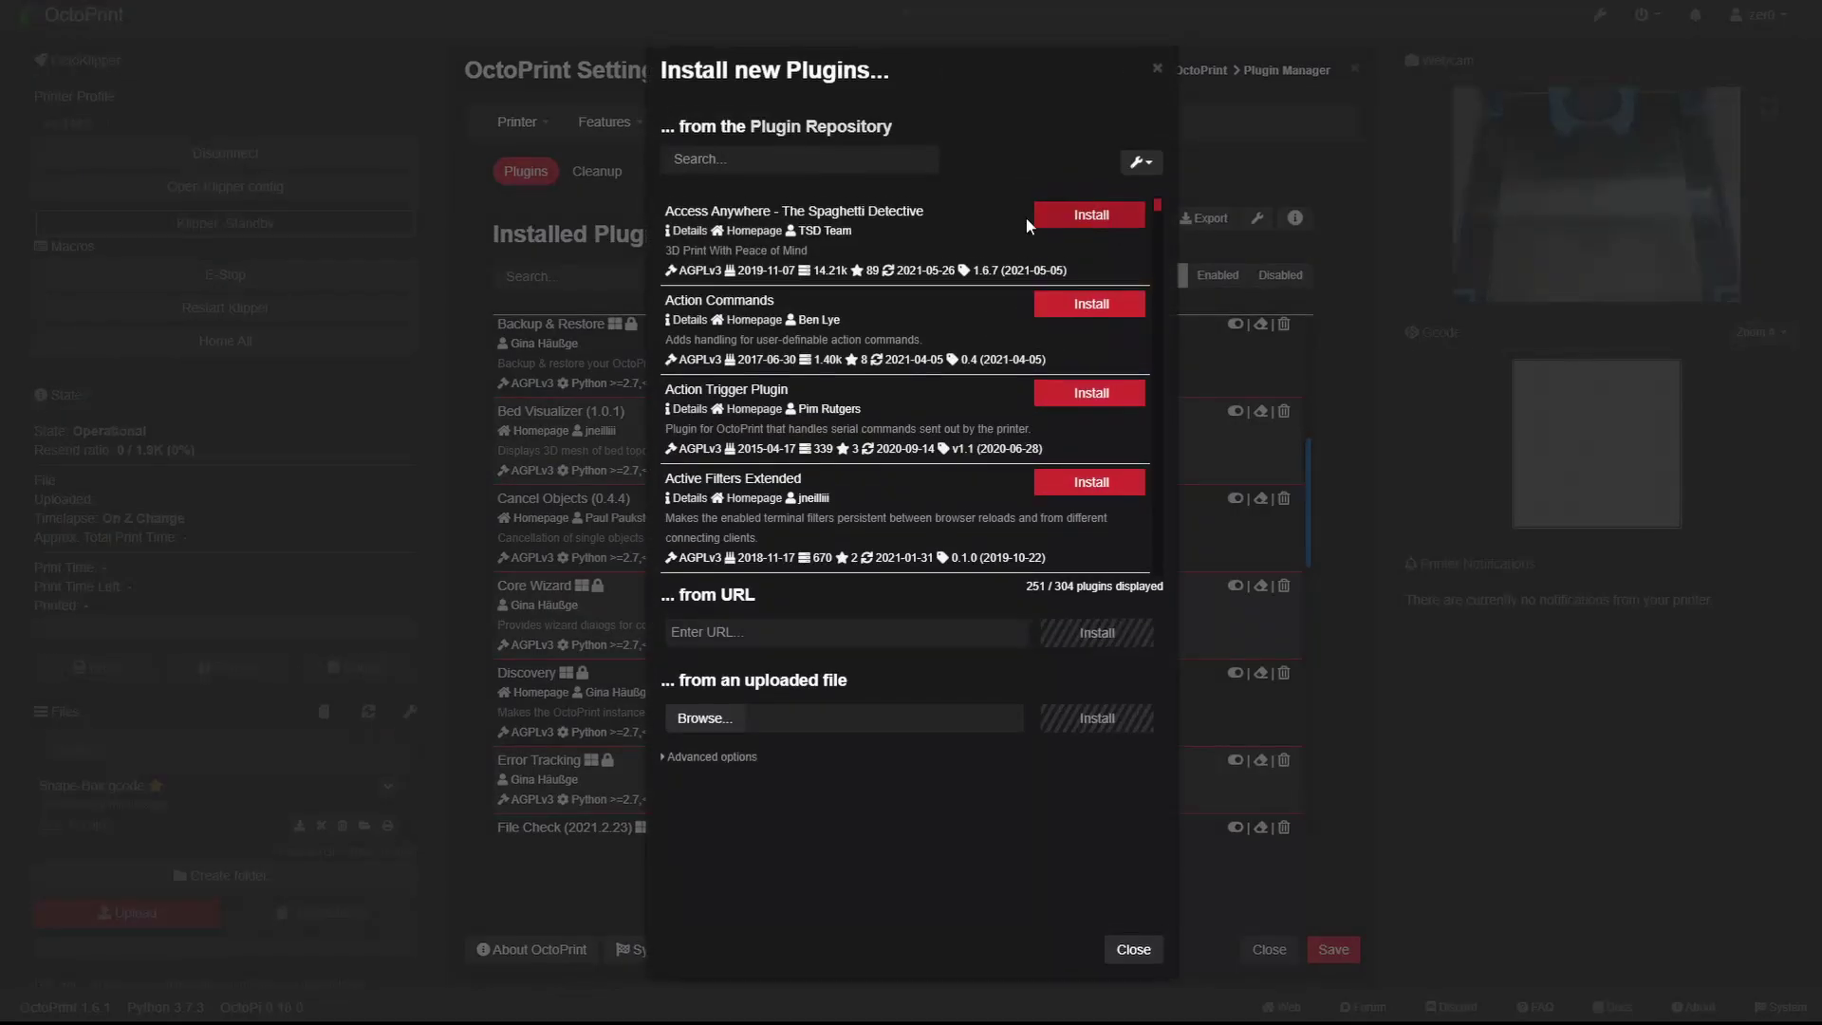
left_click(765, 159)
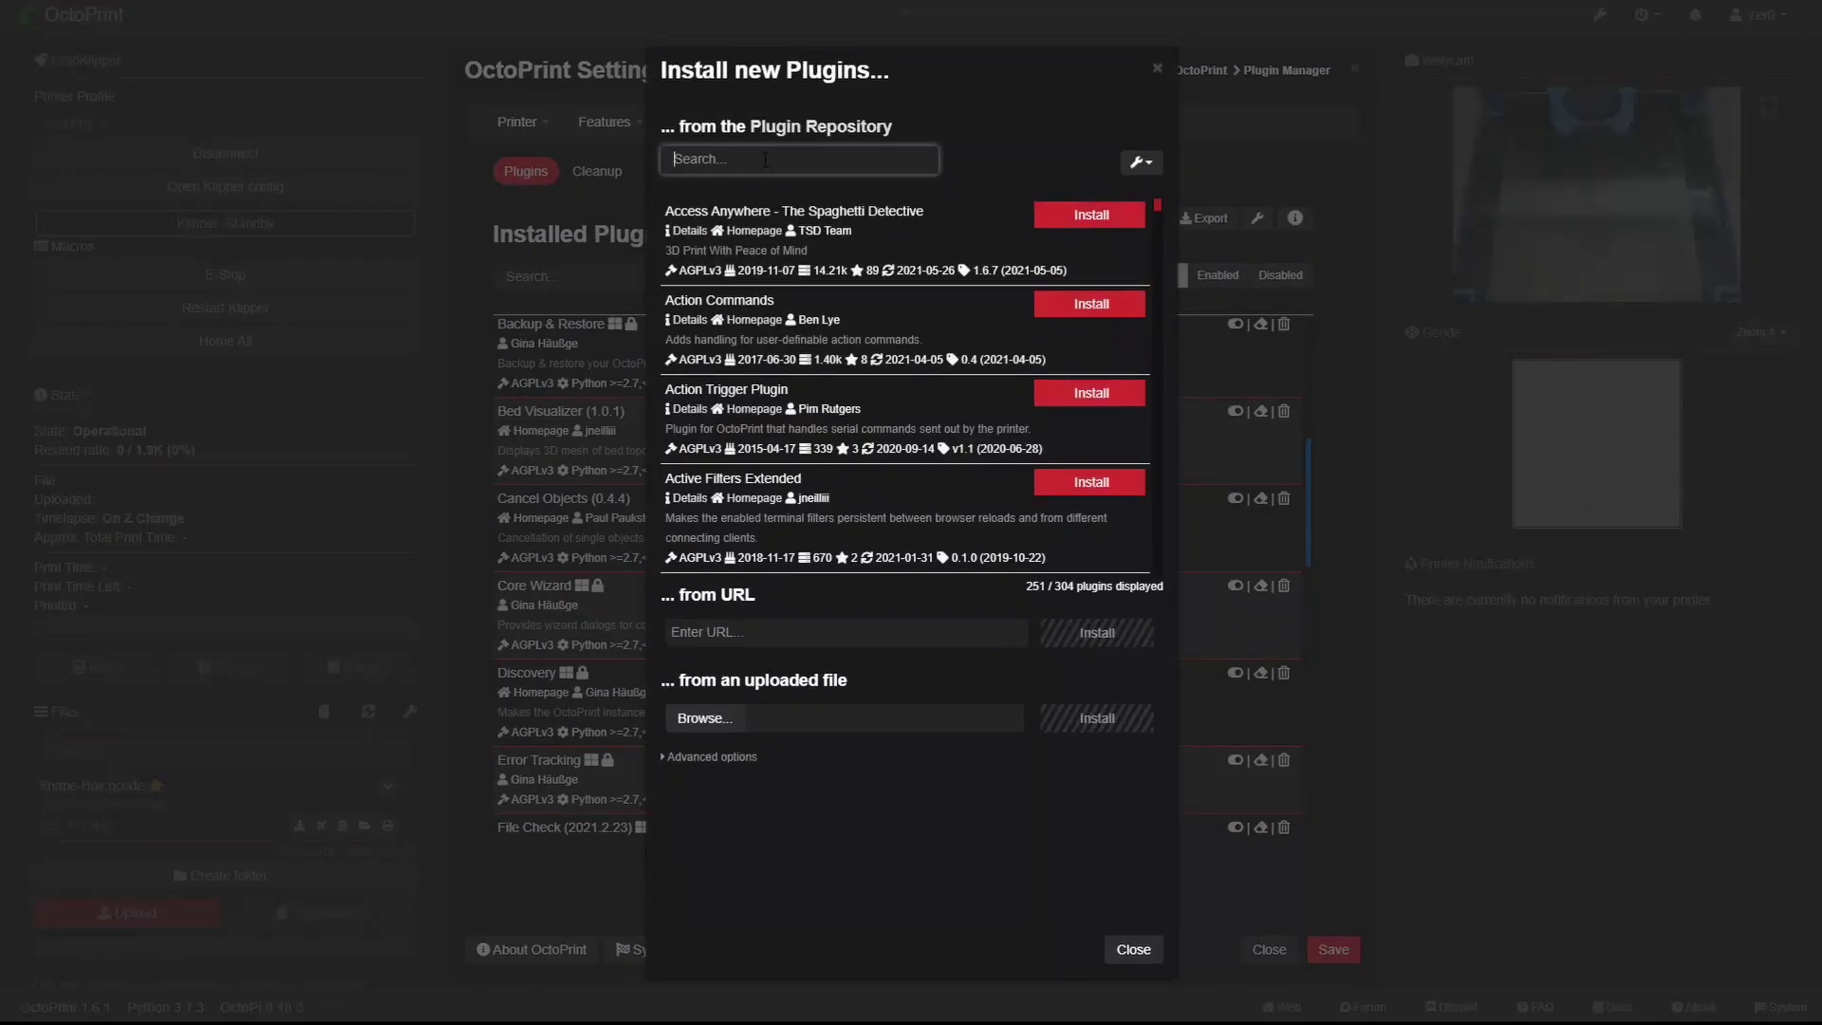
type("bed vis")
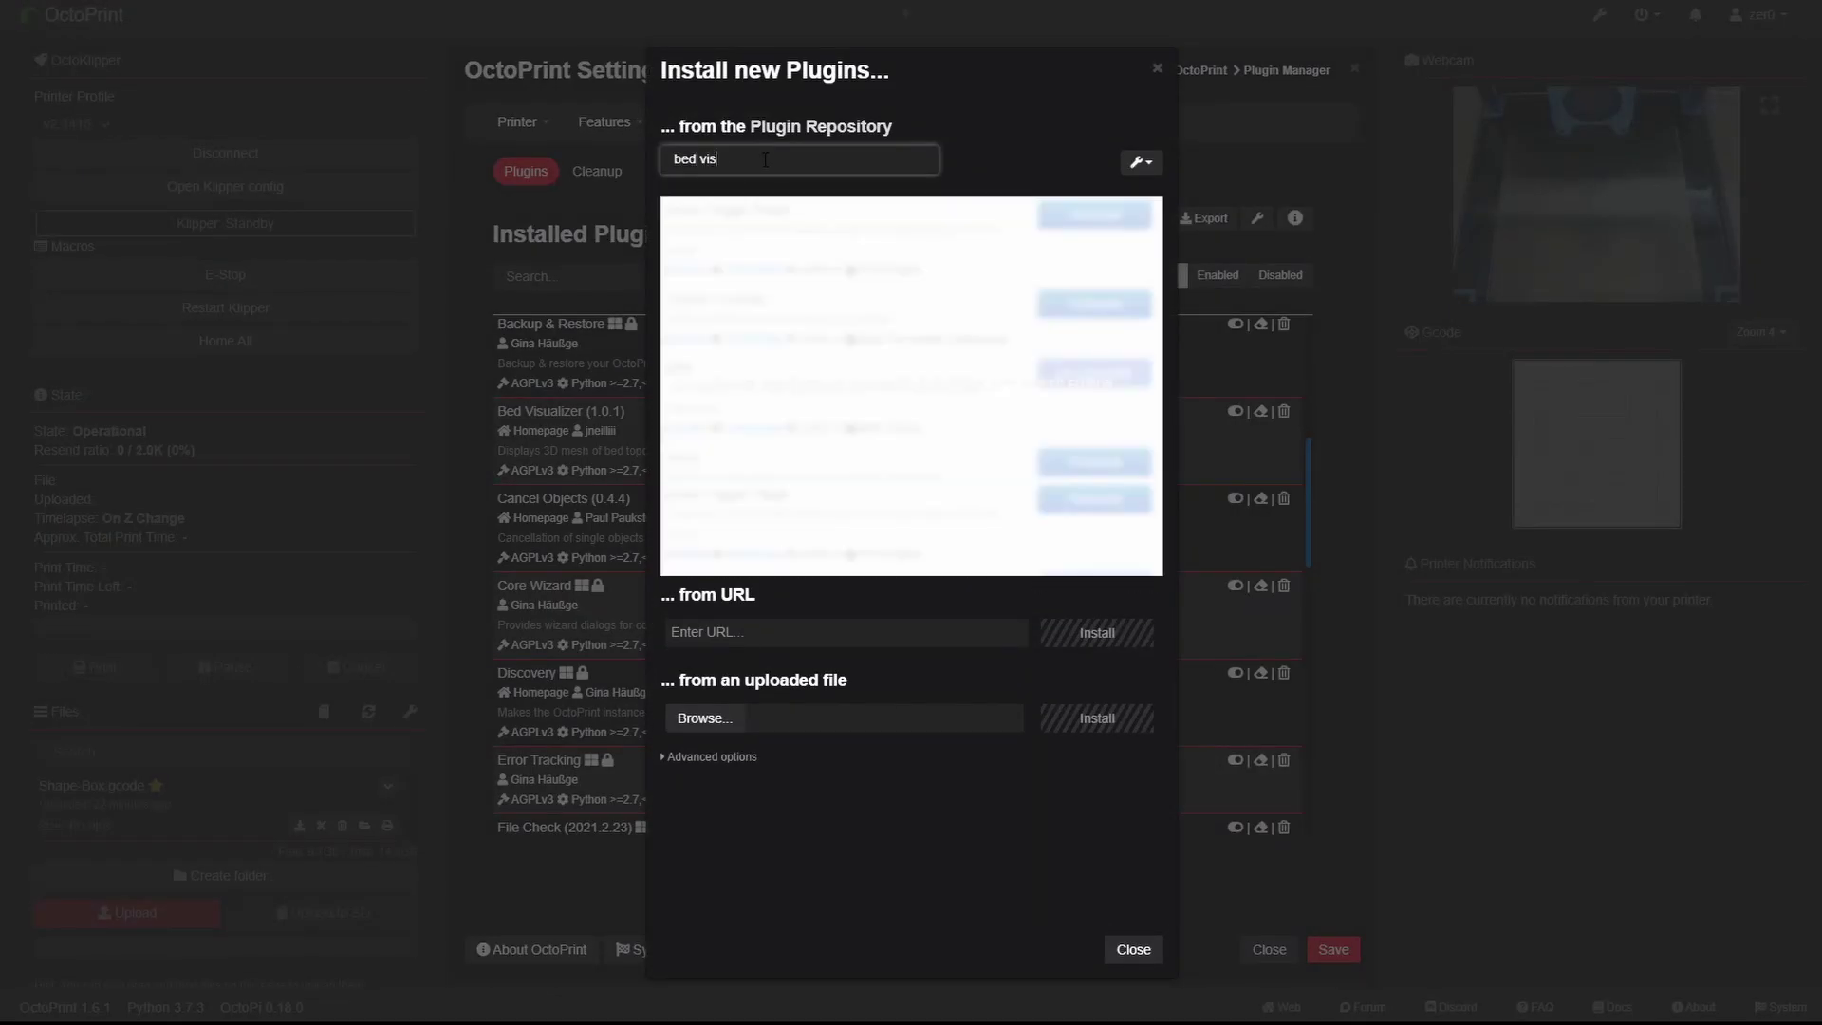
type("u")
left_click(639, 146)
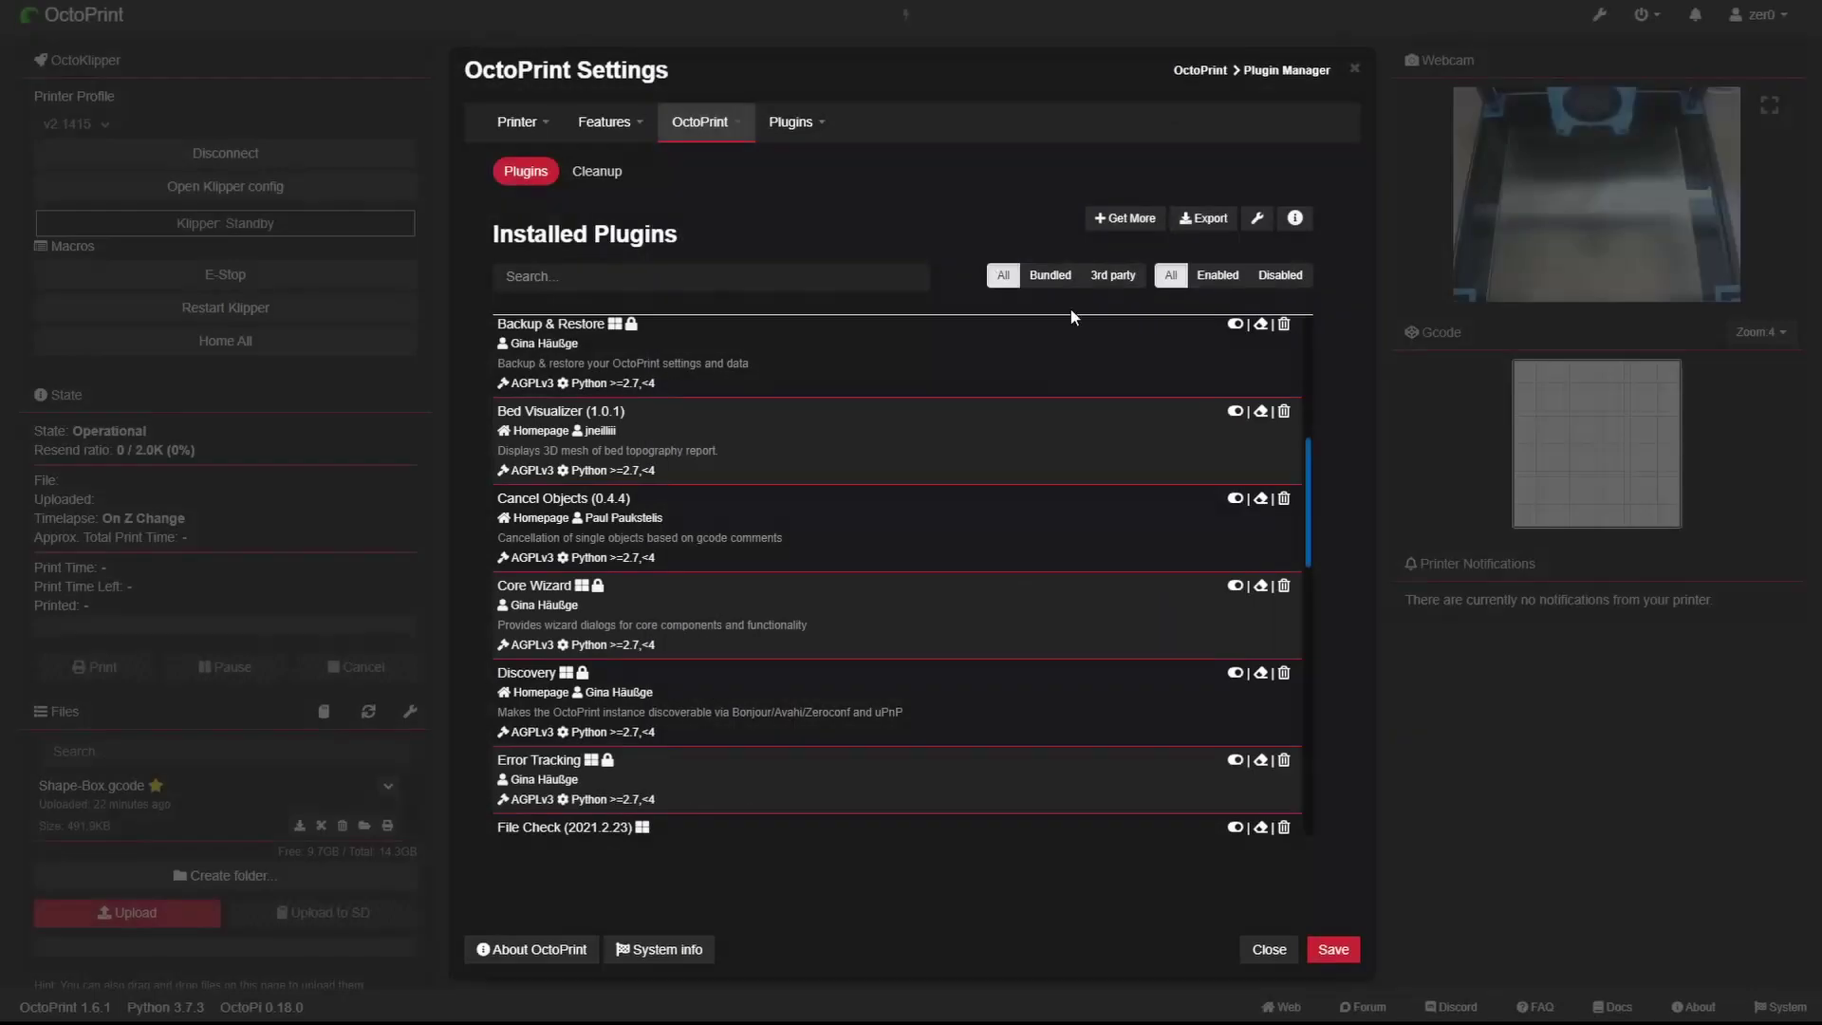
left_click(1100, 220)
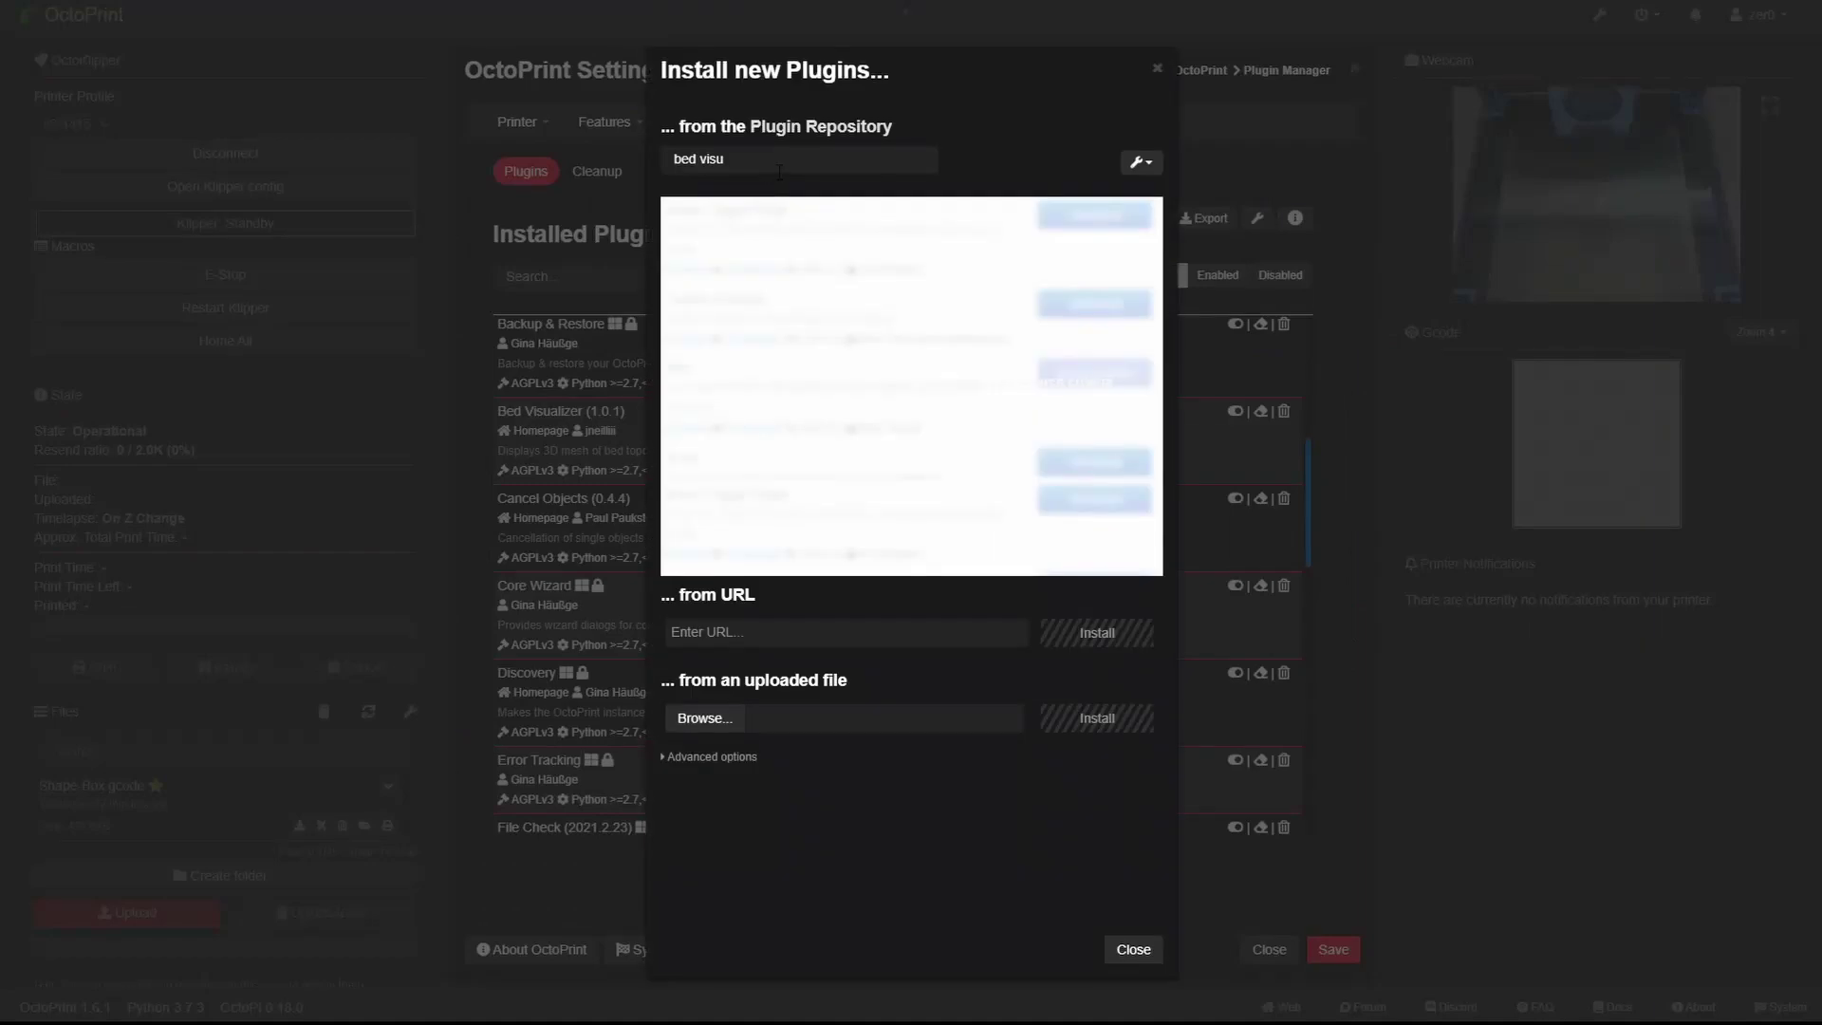
type("aliser")
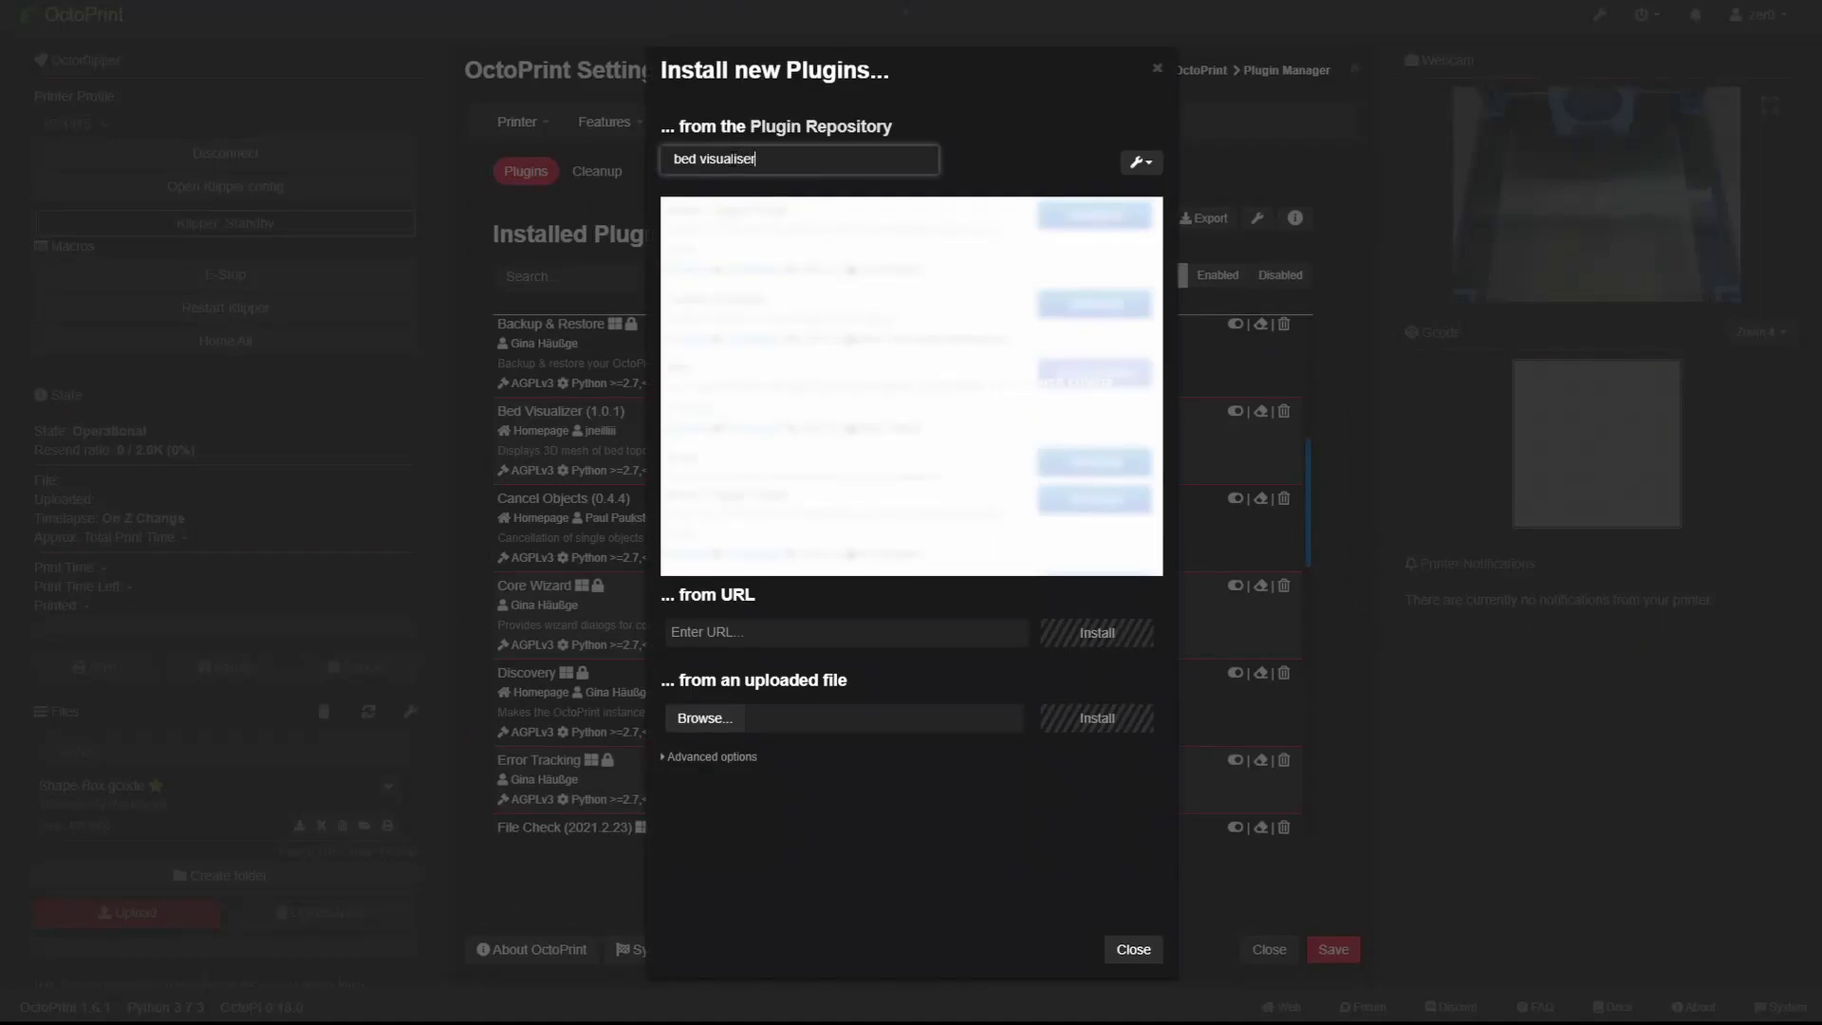
- Search the plugin repository for "bed", and close the plugin installer and the settings
triple_click(786, 172)
type("b")
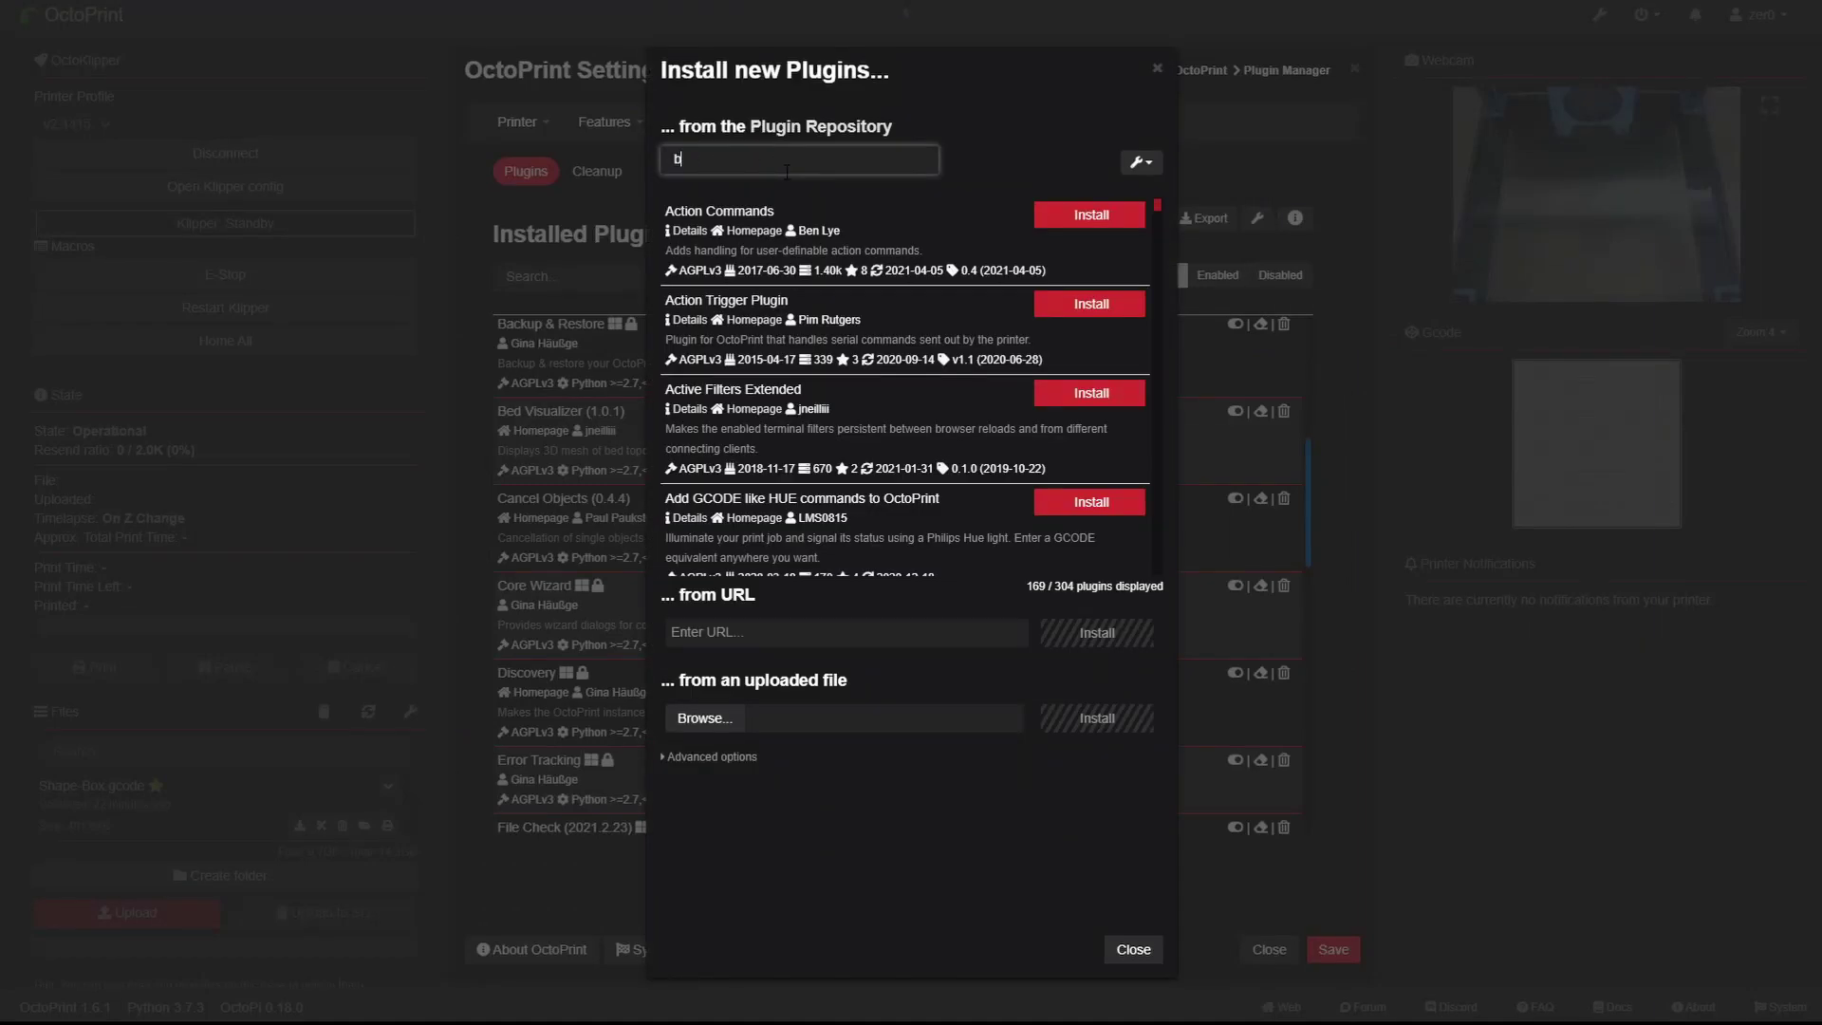
type("ed")
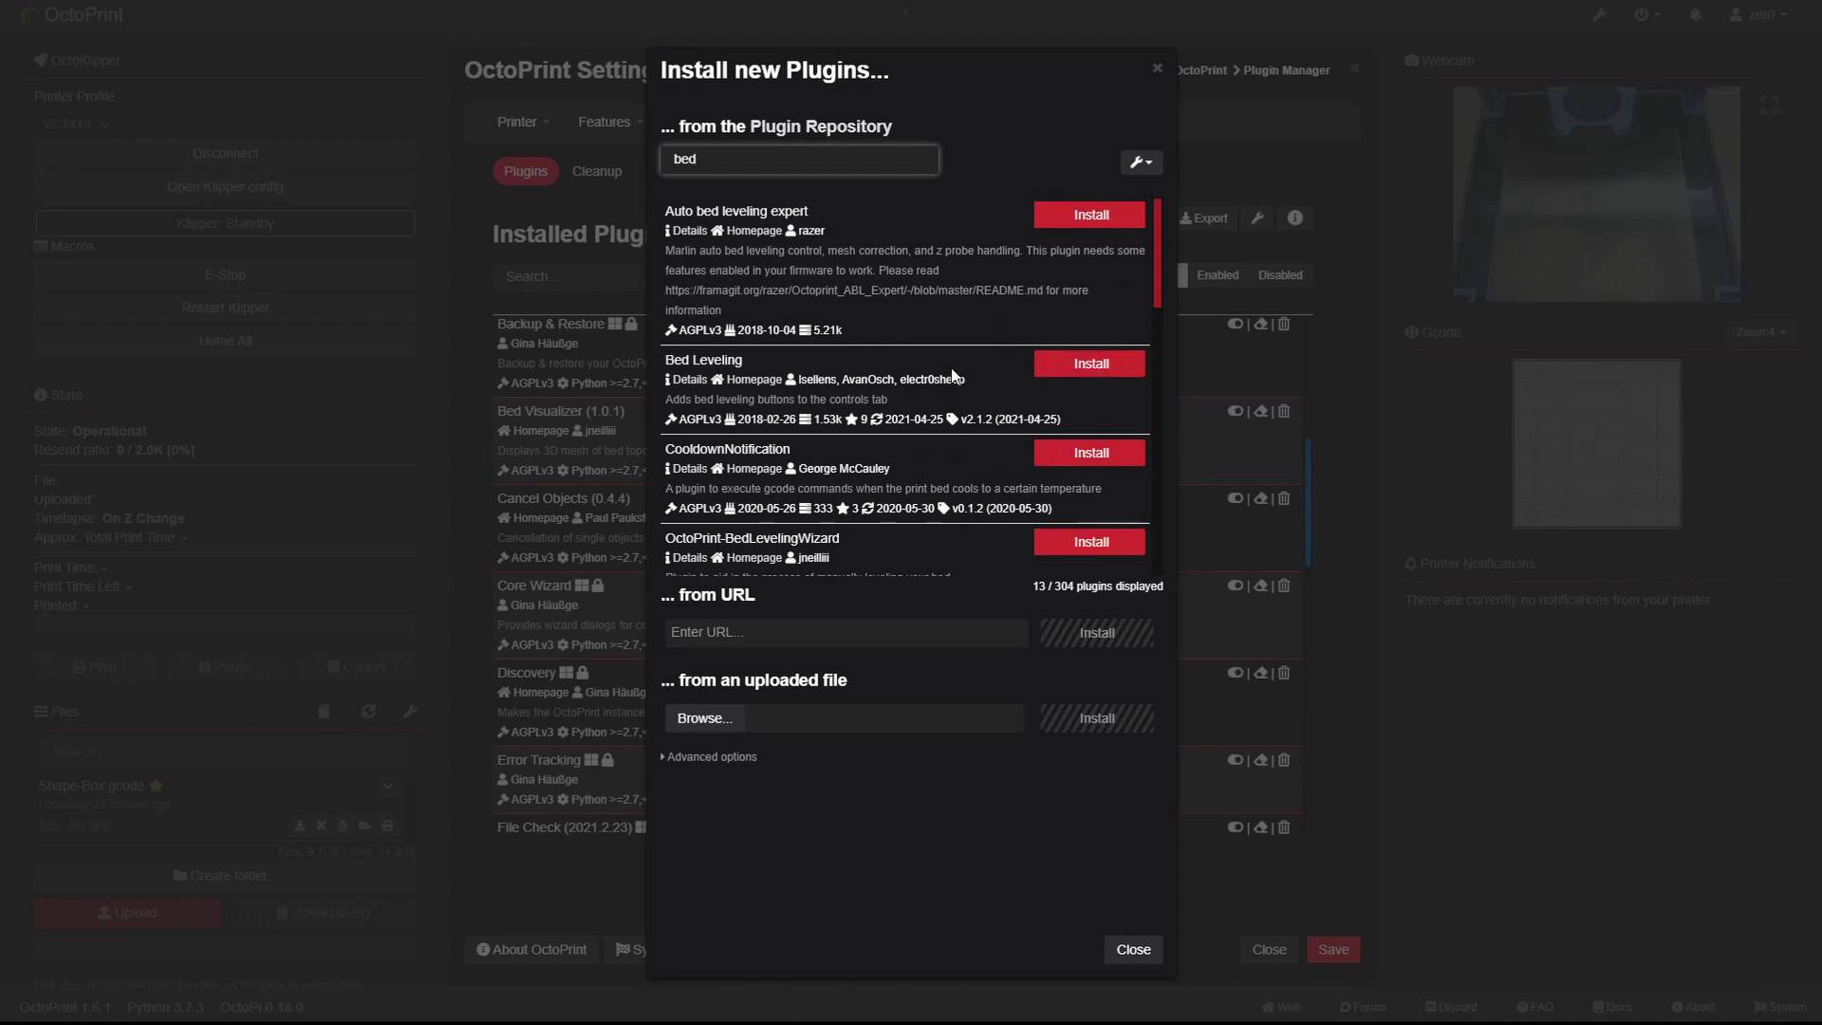
left_click(1157, 68)
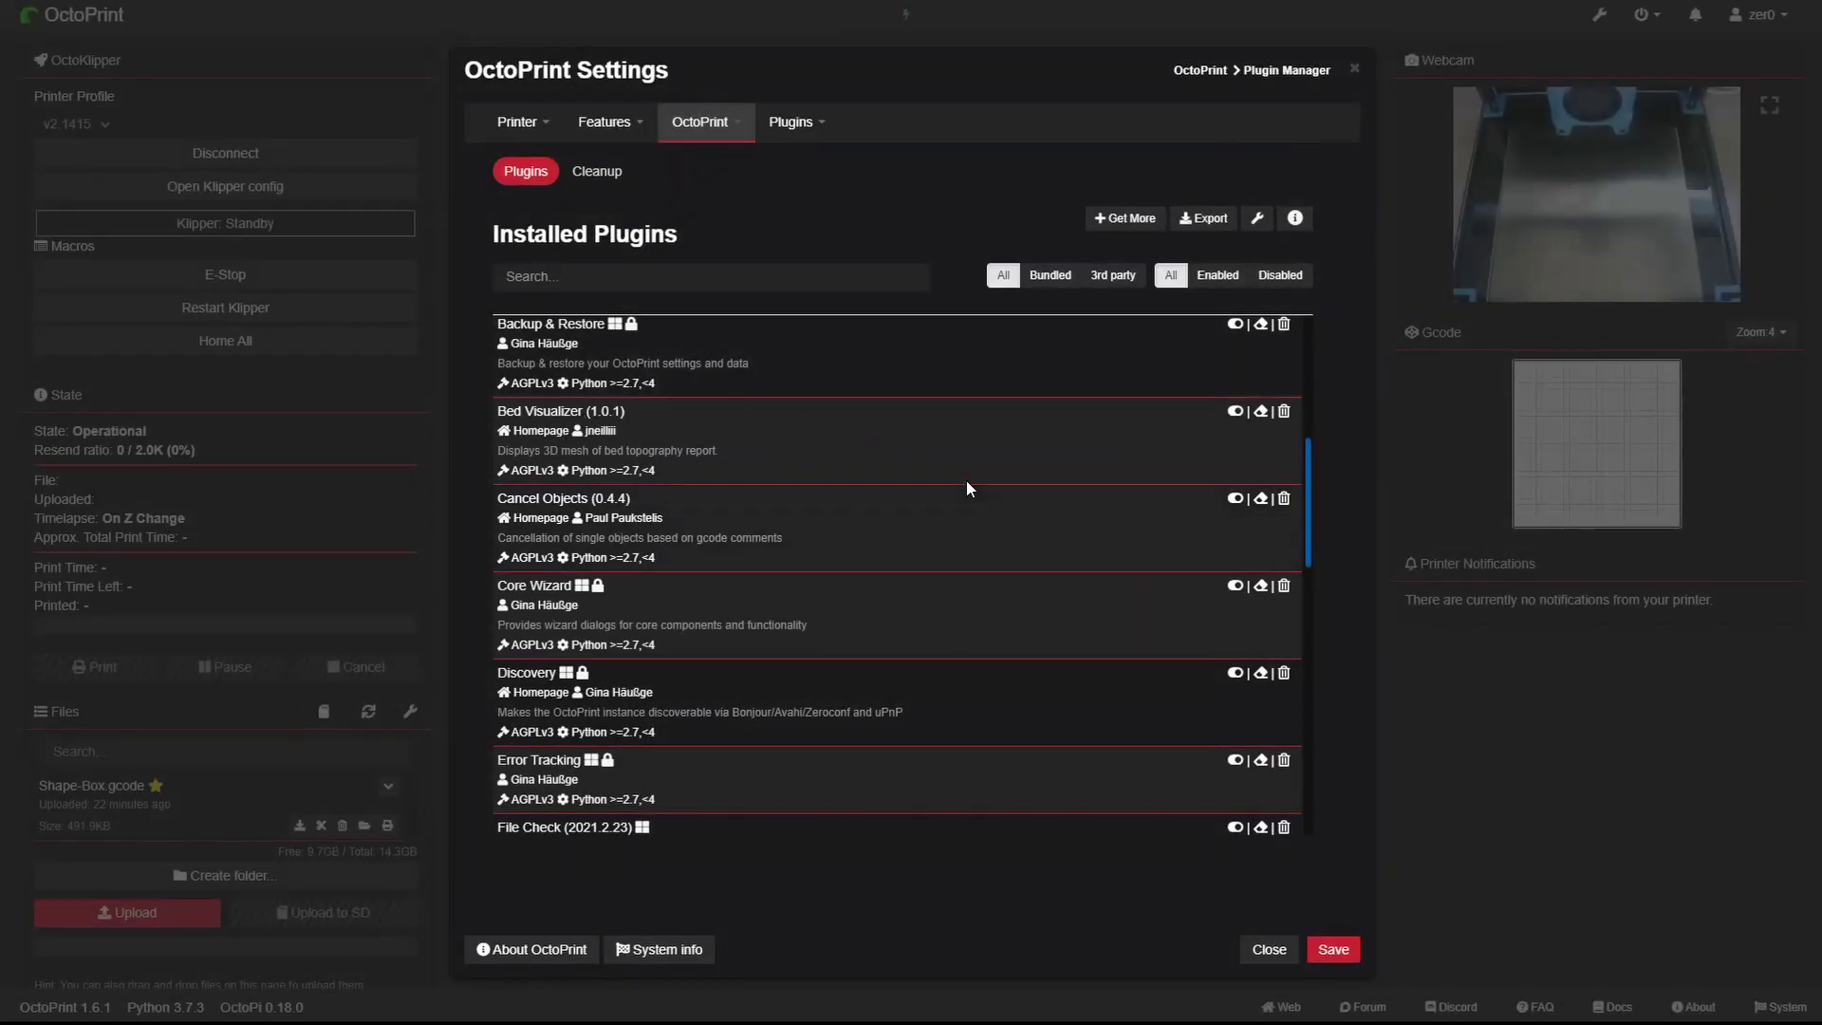
left_click(1120, 219)
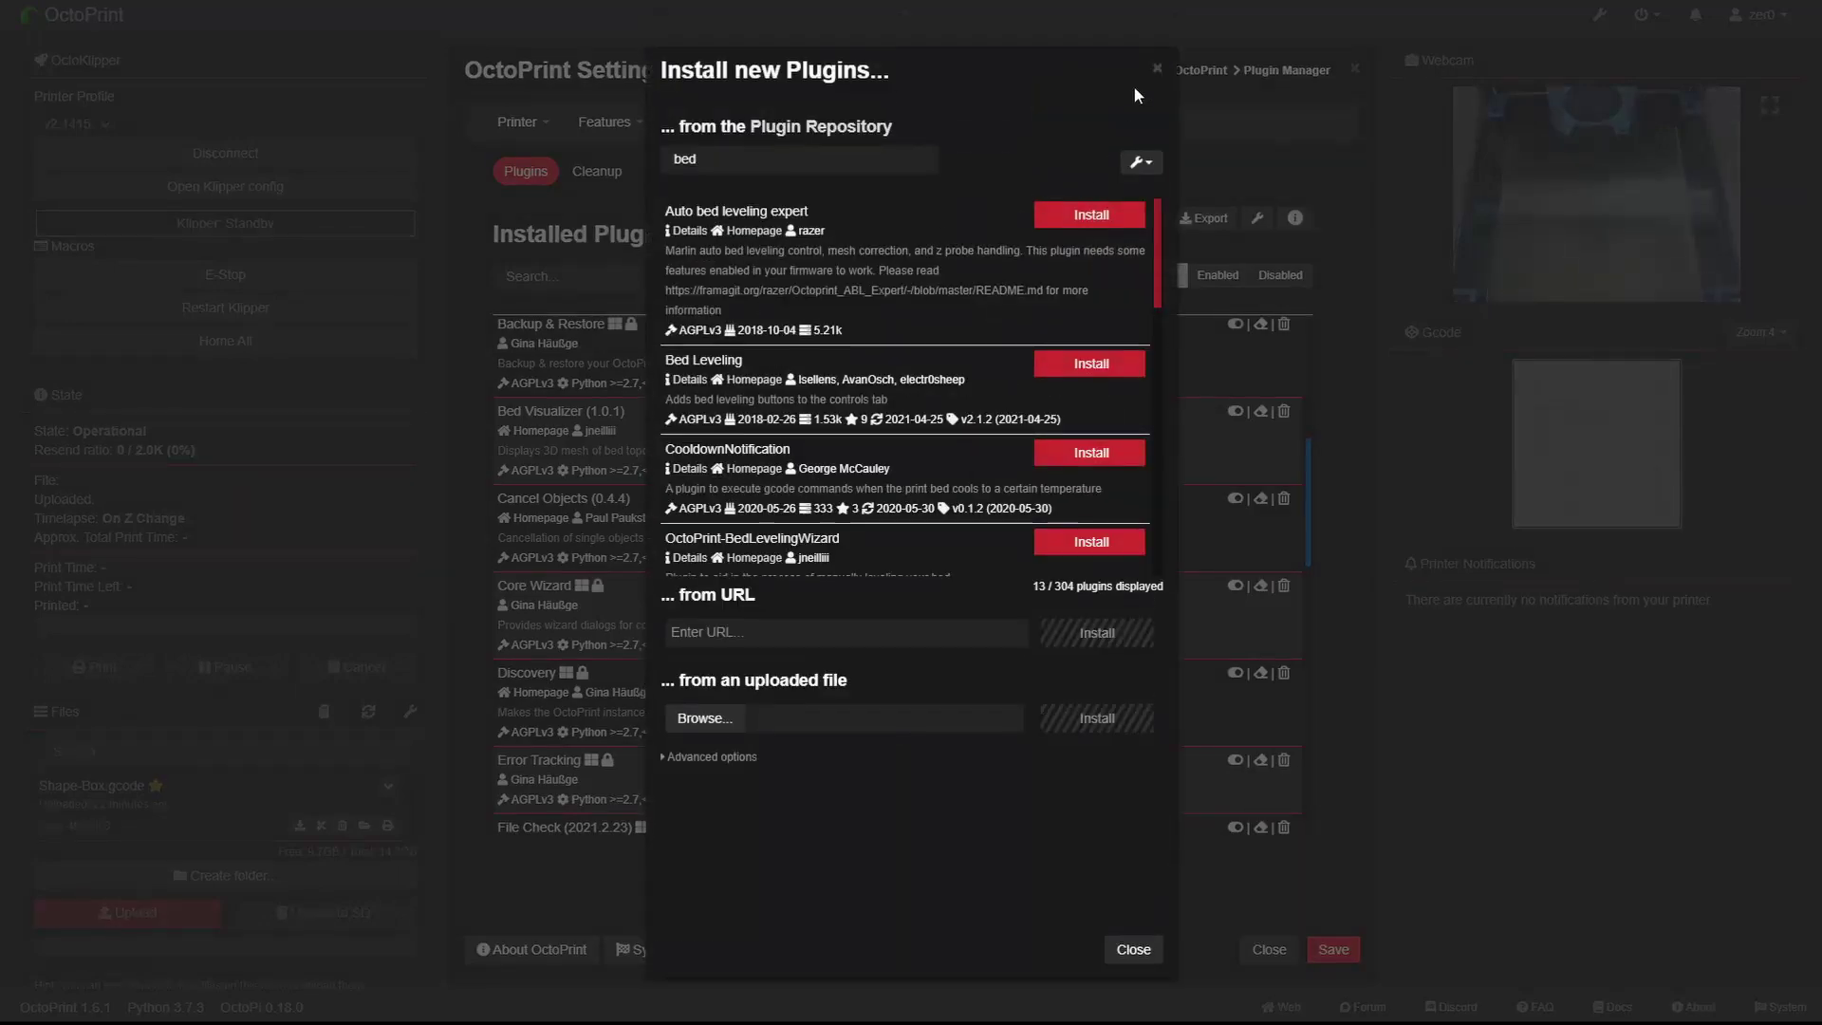
left_click(1157, 68)
left_click(1354, 69)
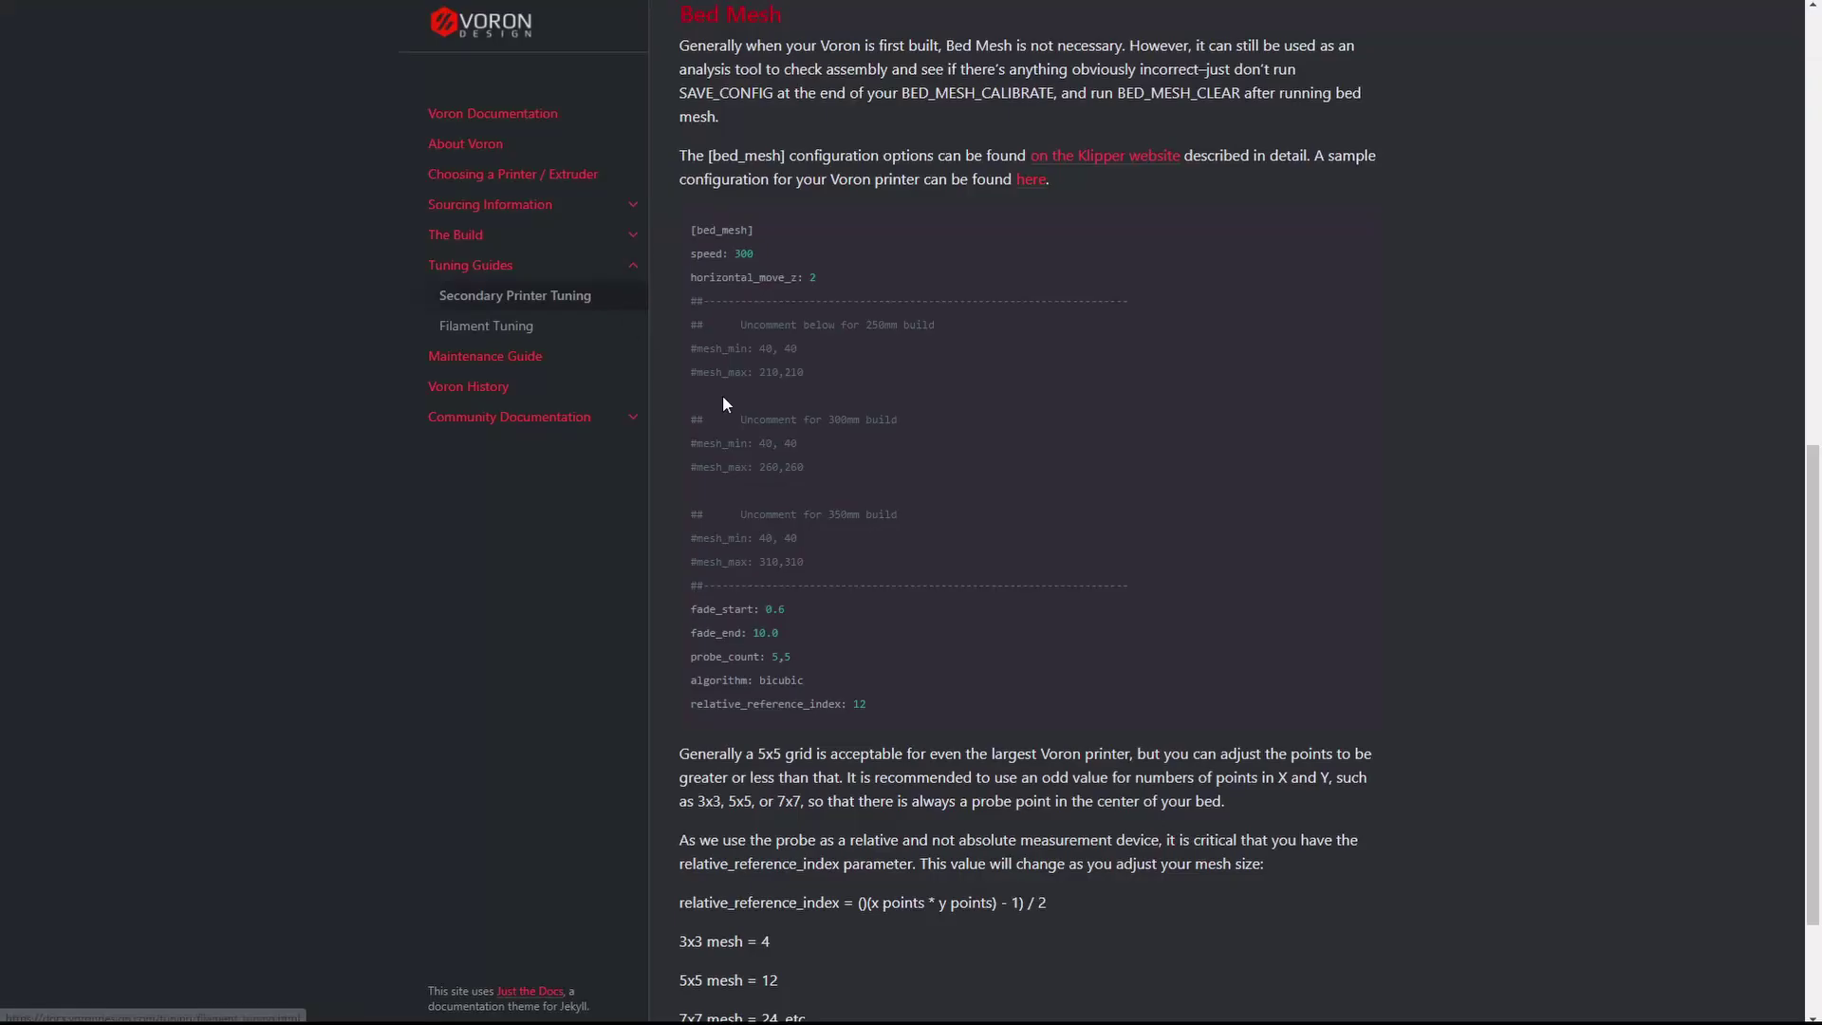
- Switch to the Voron Secondary Printer Tuning guide and highlight the complete [bed_mesh] sample configuration
scroll(721, 395, "up", 10)
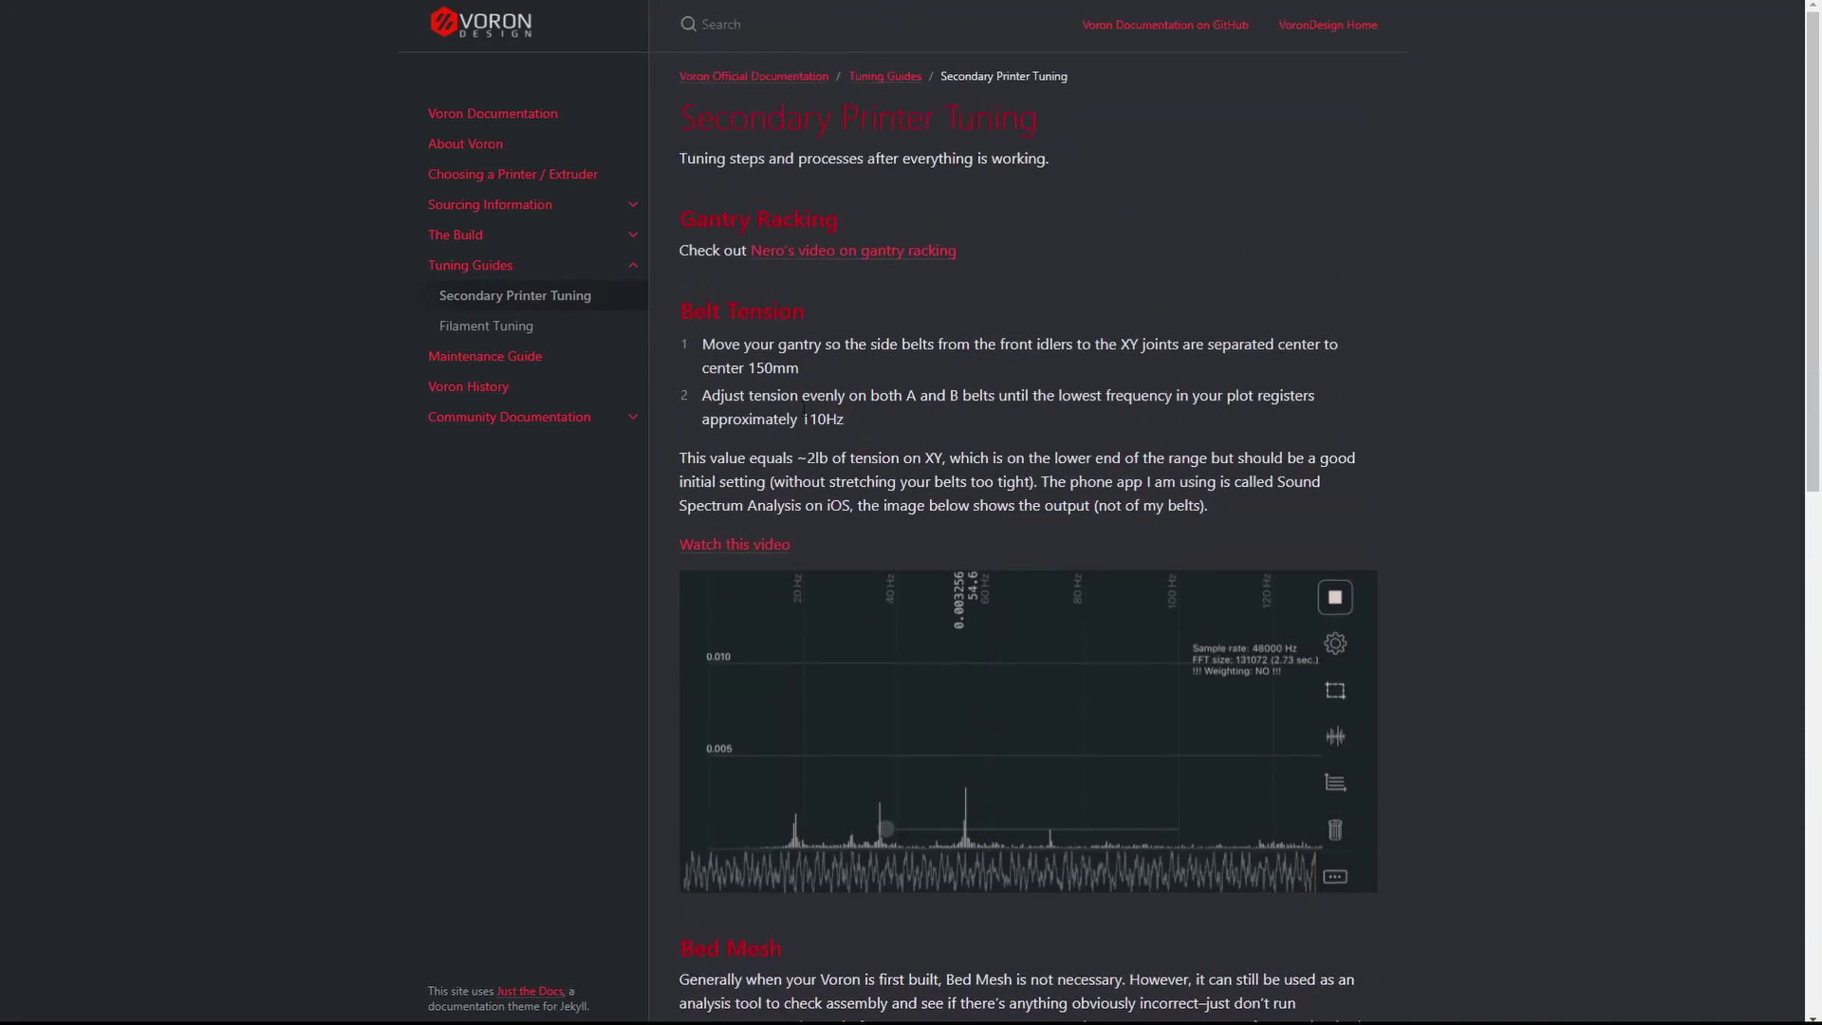
scroll(805, 418, "down", 10)
scroll(805, 418, "up", 1)
left_click_drag(693, 310, 1006, 787)
left_click(1006, 788)
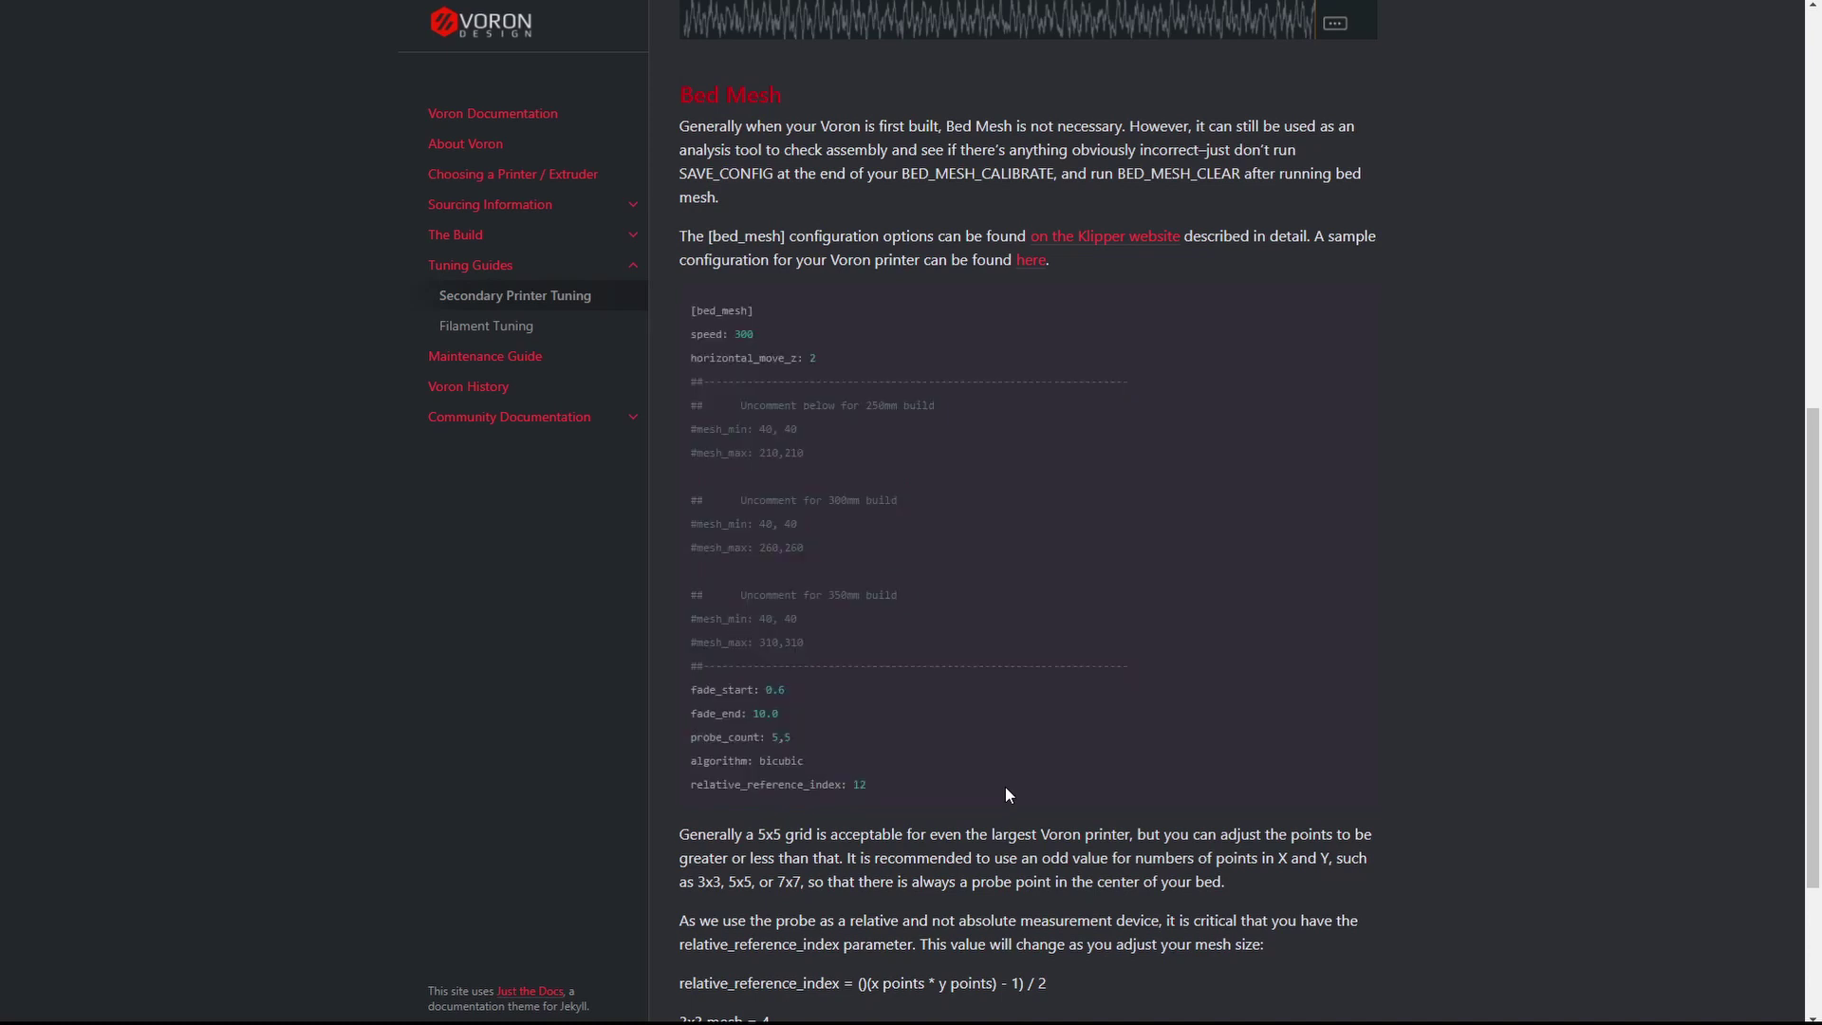
- Highlight the 250mm and 350mm build blocks in the sample, and the comment mark before the 300mm build's mesh_max line
left_click_drag(803, 453, 693, 385)
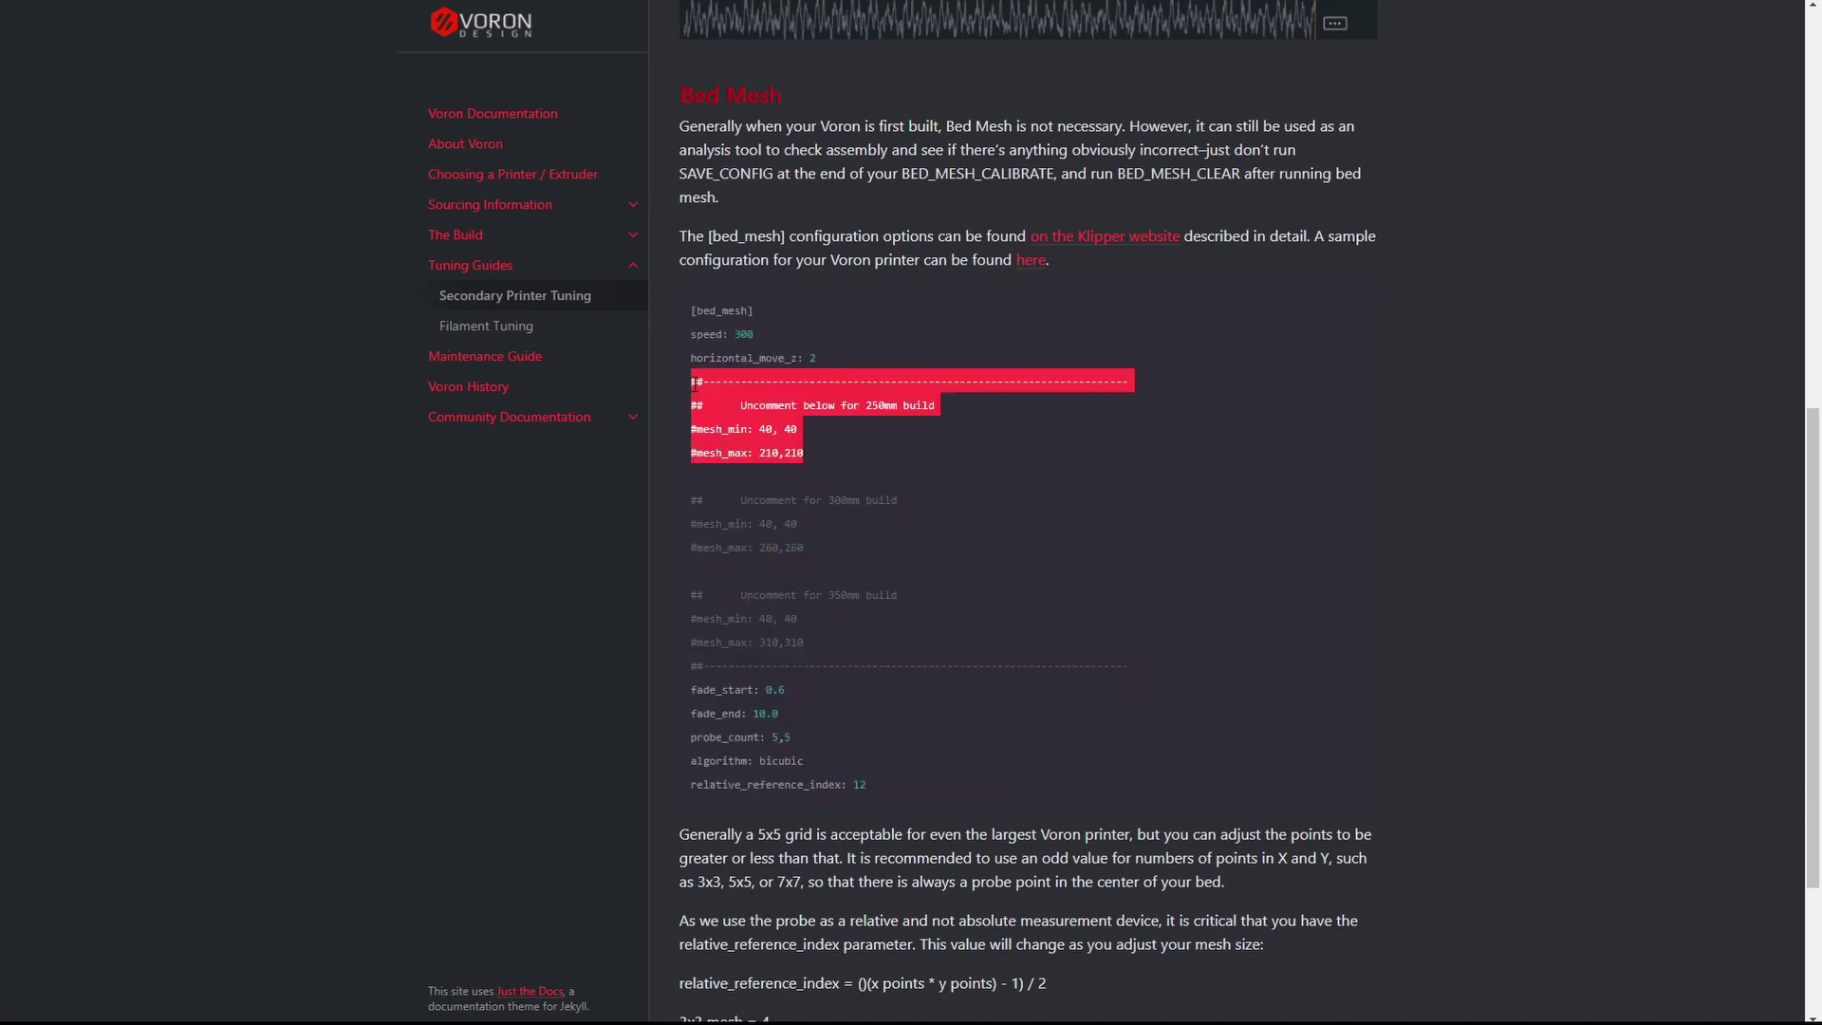
left_click_drag(1125, 664, 716, 588)
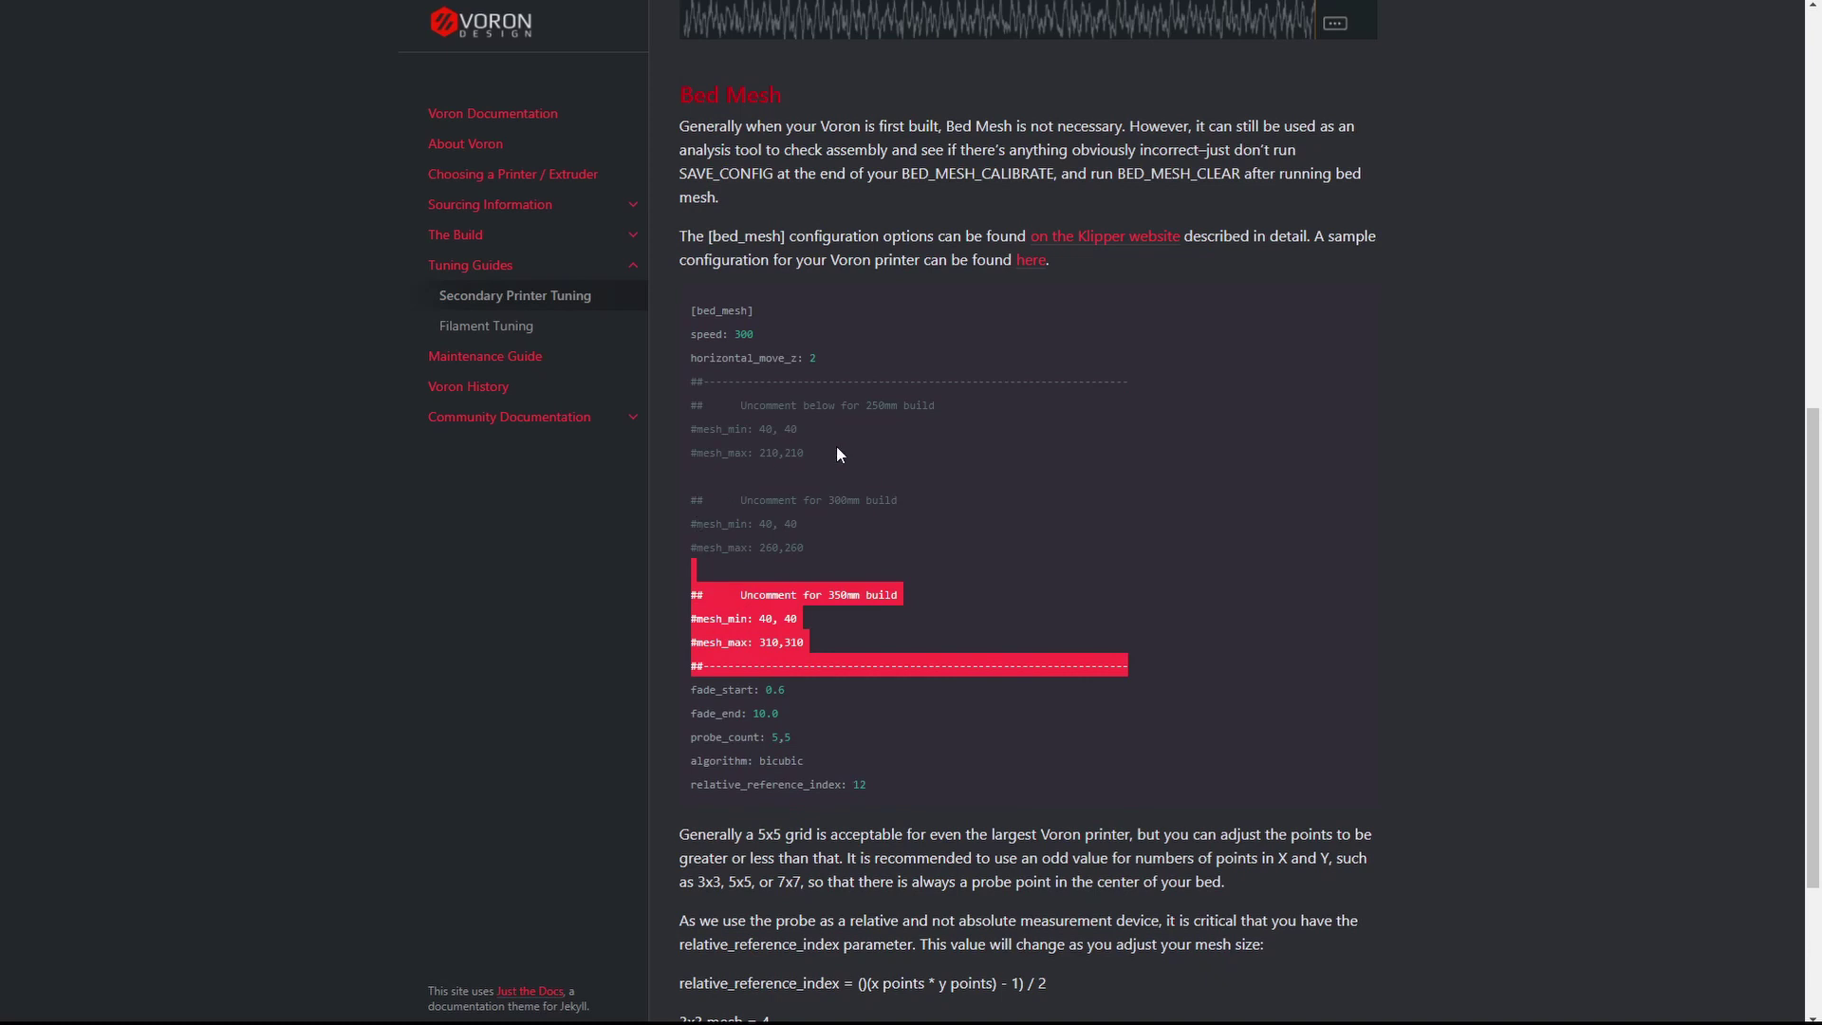
left_click_drag(839, 454, 708, 406)
left_click(692, 512)
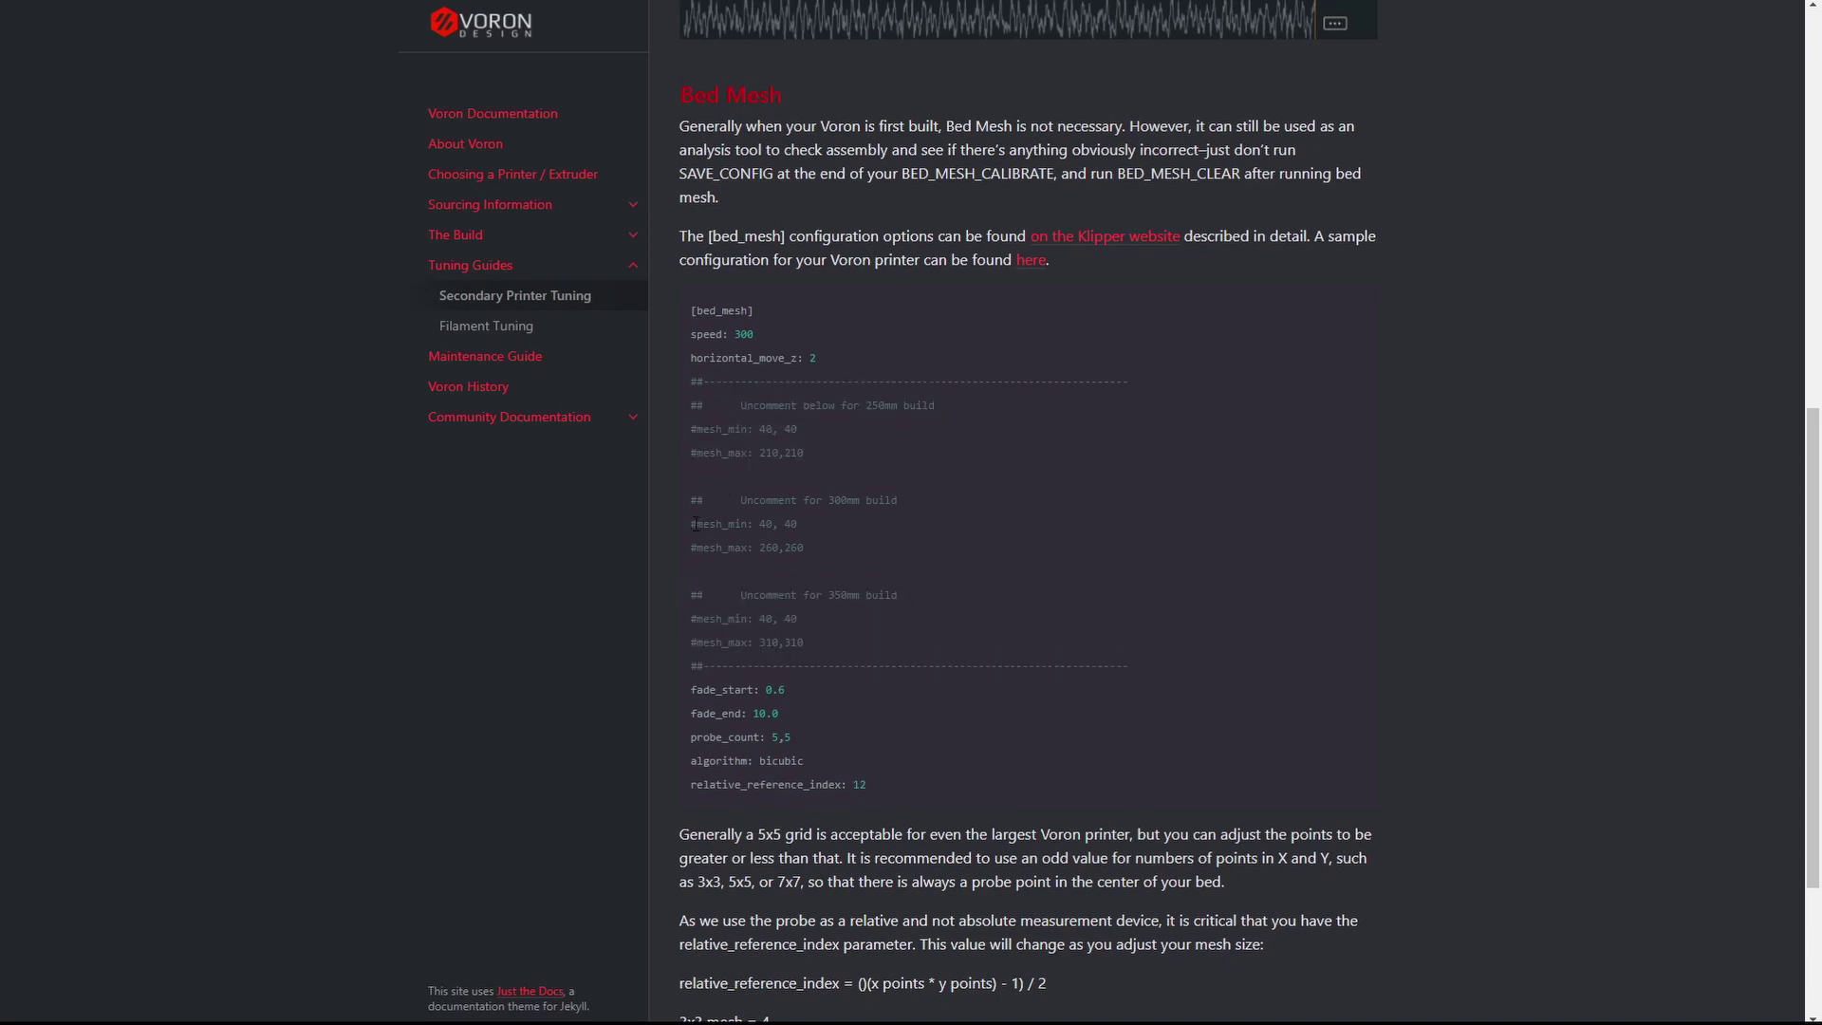
left_click_drag(697, 547, 685, 550)
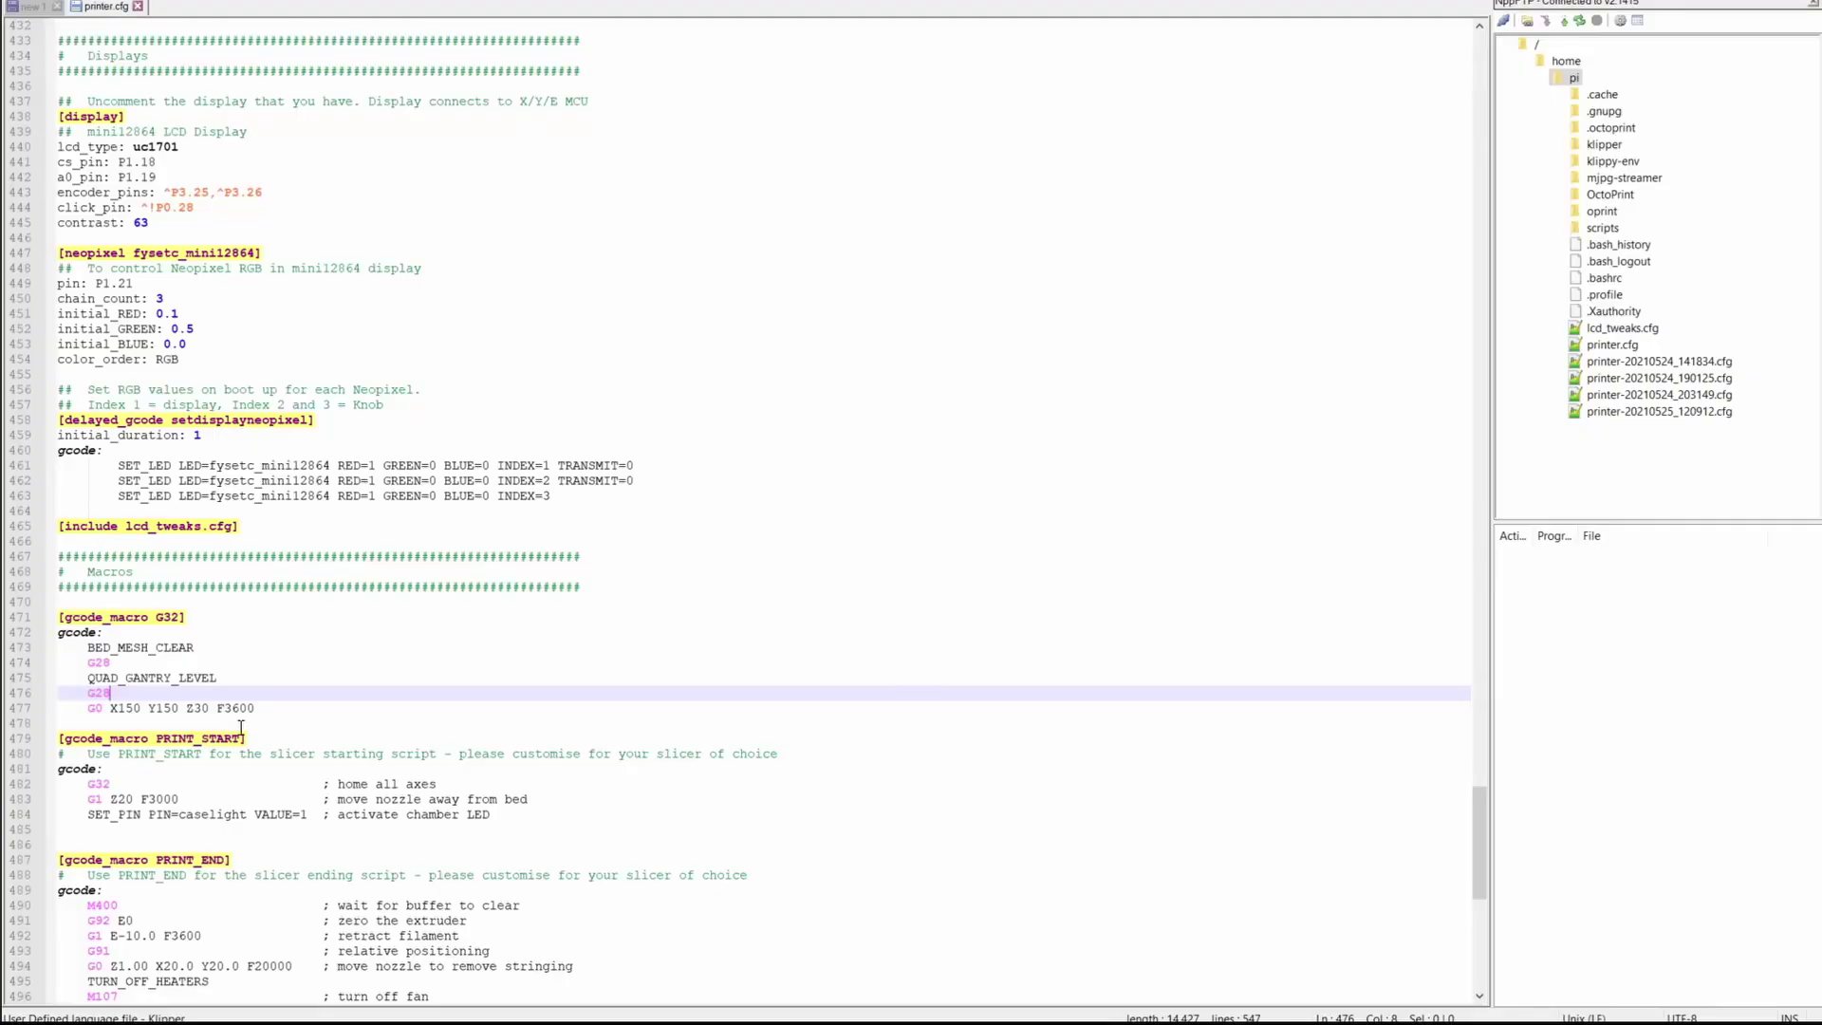
- Highlight the [bed_mesh] section of printer.cfg in Notepad++, and return to the Bed Mesh sample in the Voron documentation
scroll(252, 541, "up", 9)
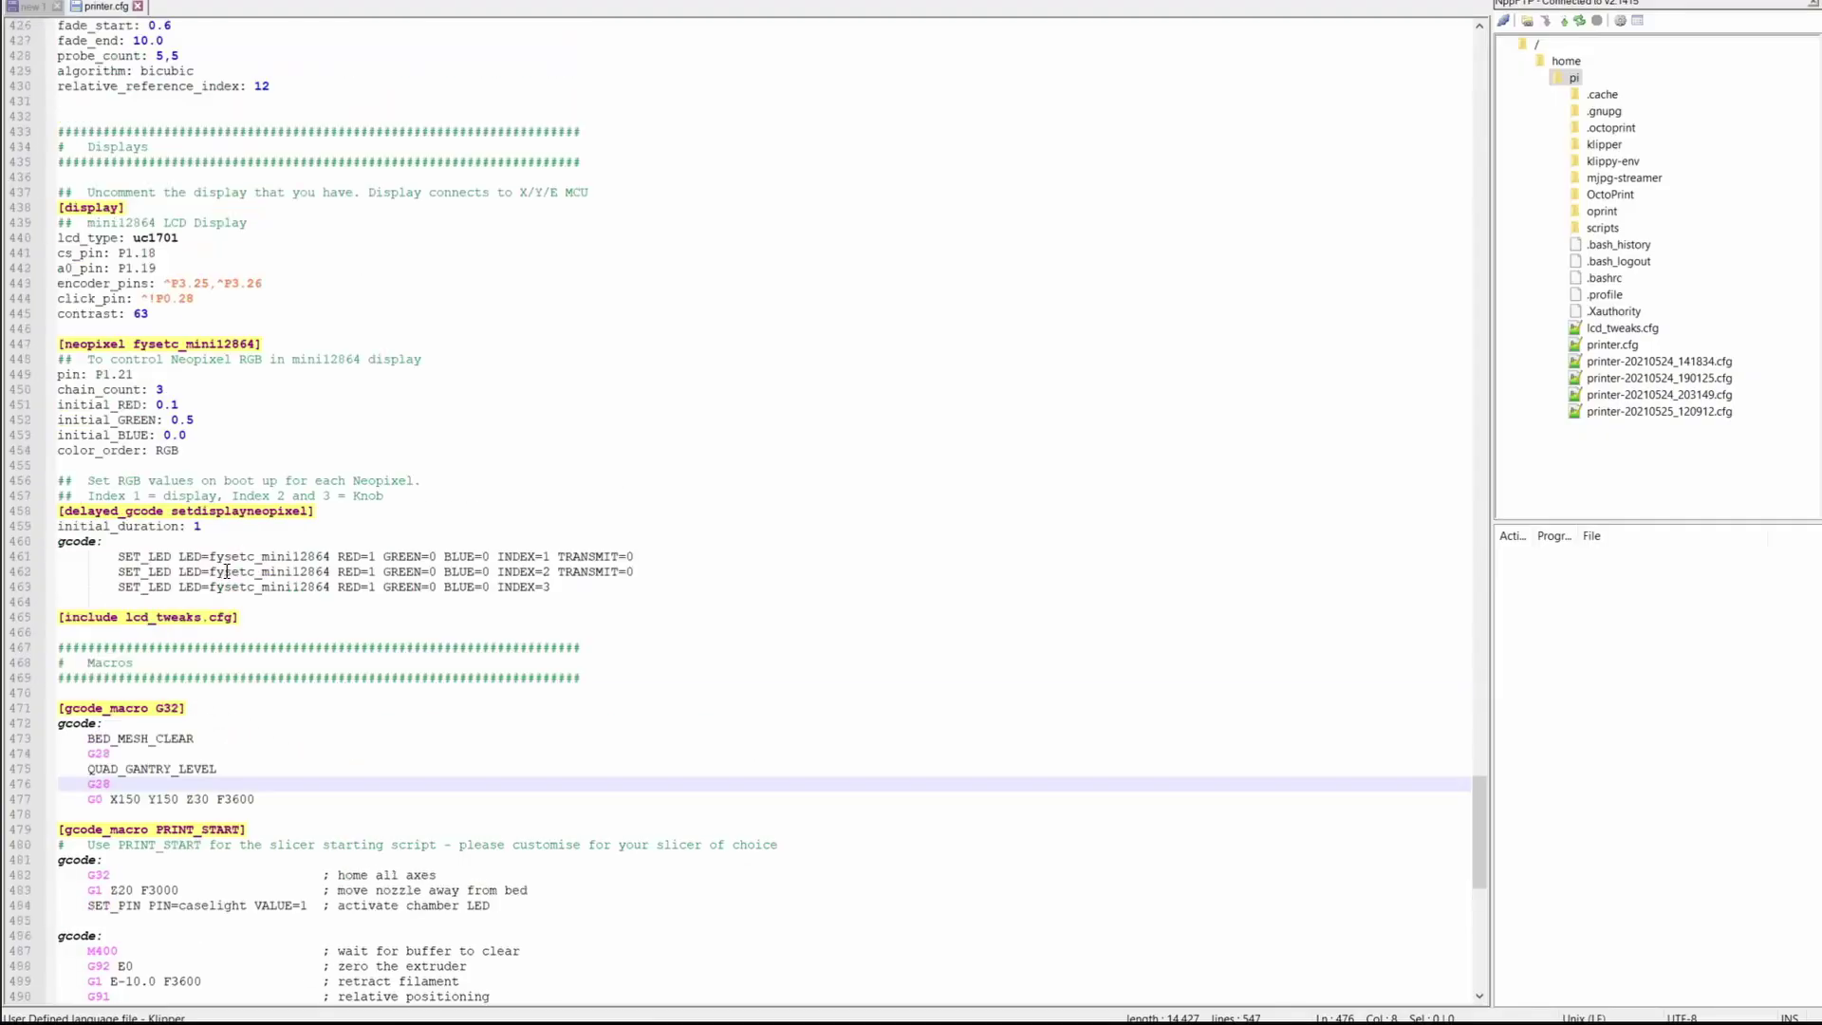
mouse_move(59, 268)
left_mouse_down()
mouse_move(133, 275)
mouse_move(293, 403)
mouse_move(59, 281)
mouse_move(60, 264)
left_mouse_up()
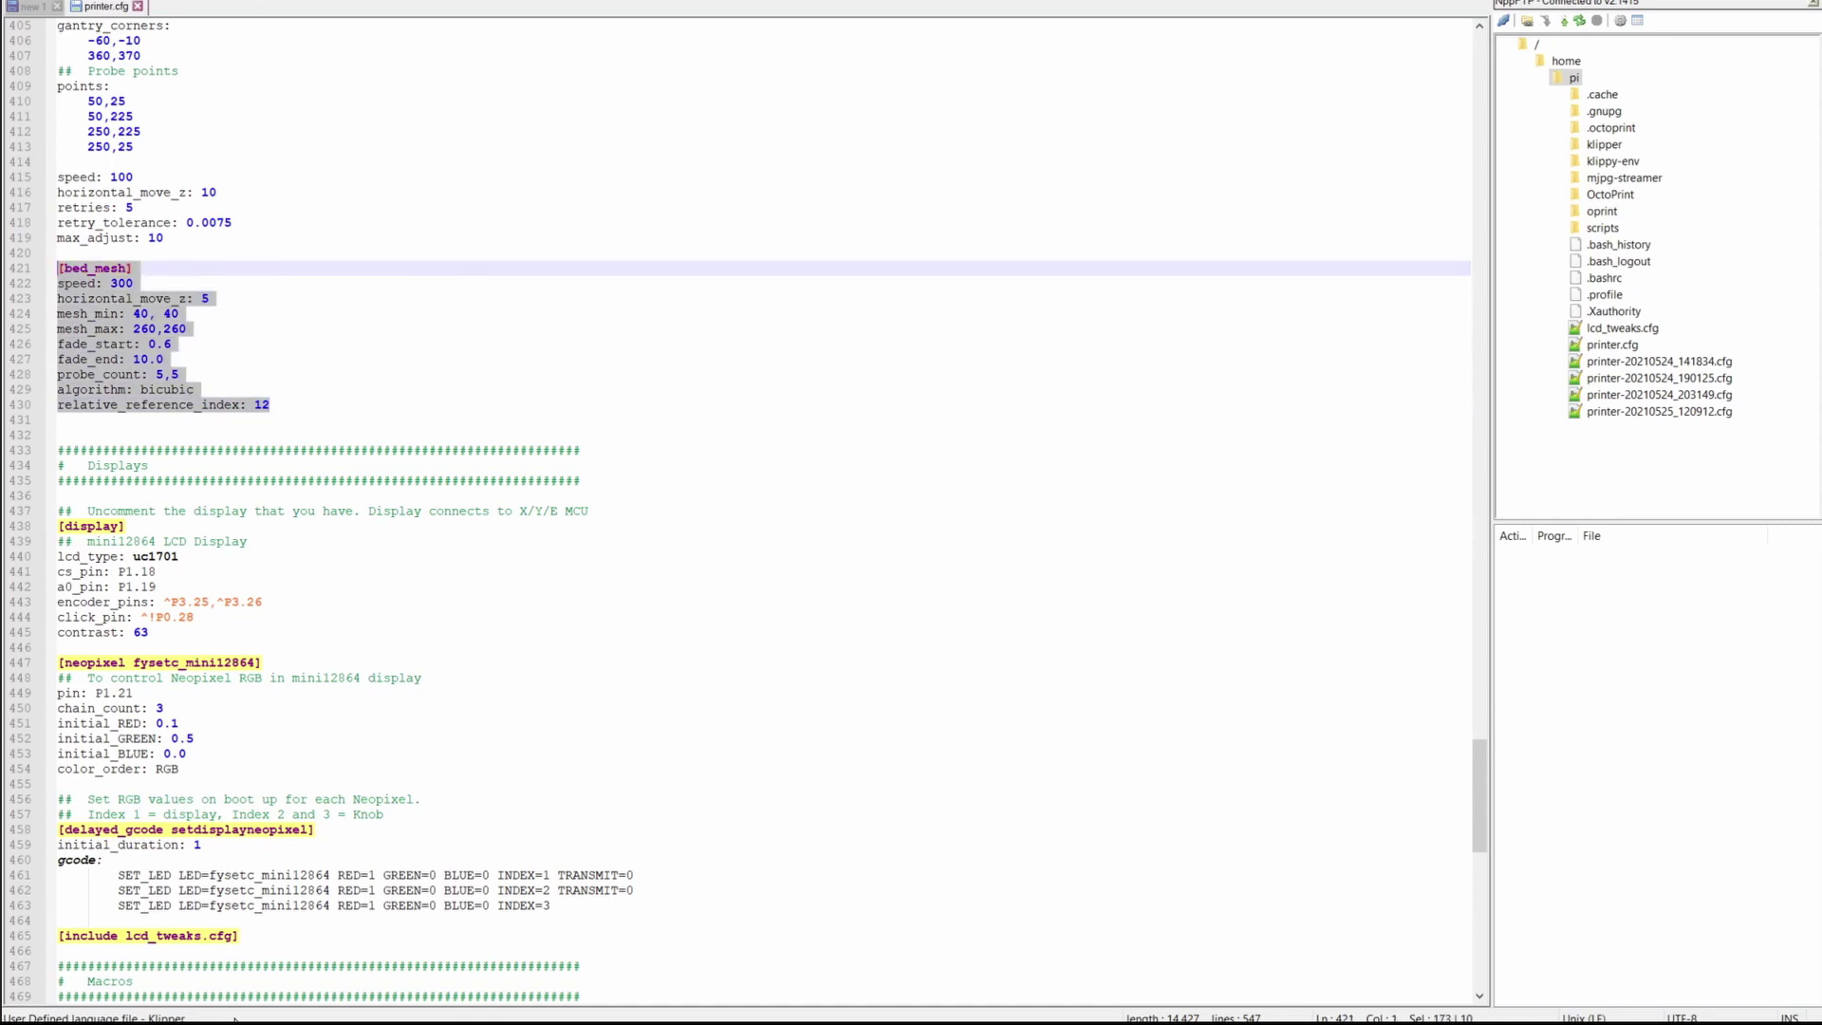
mouse_move(332, 960)
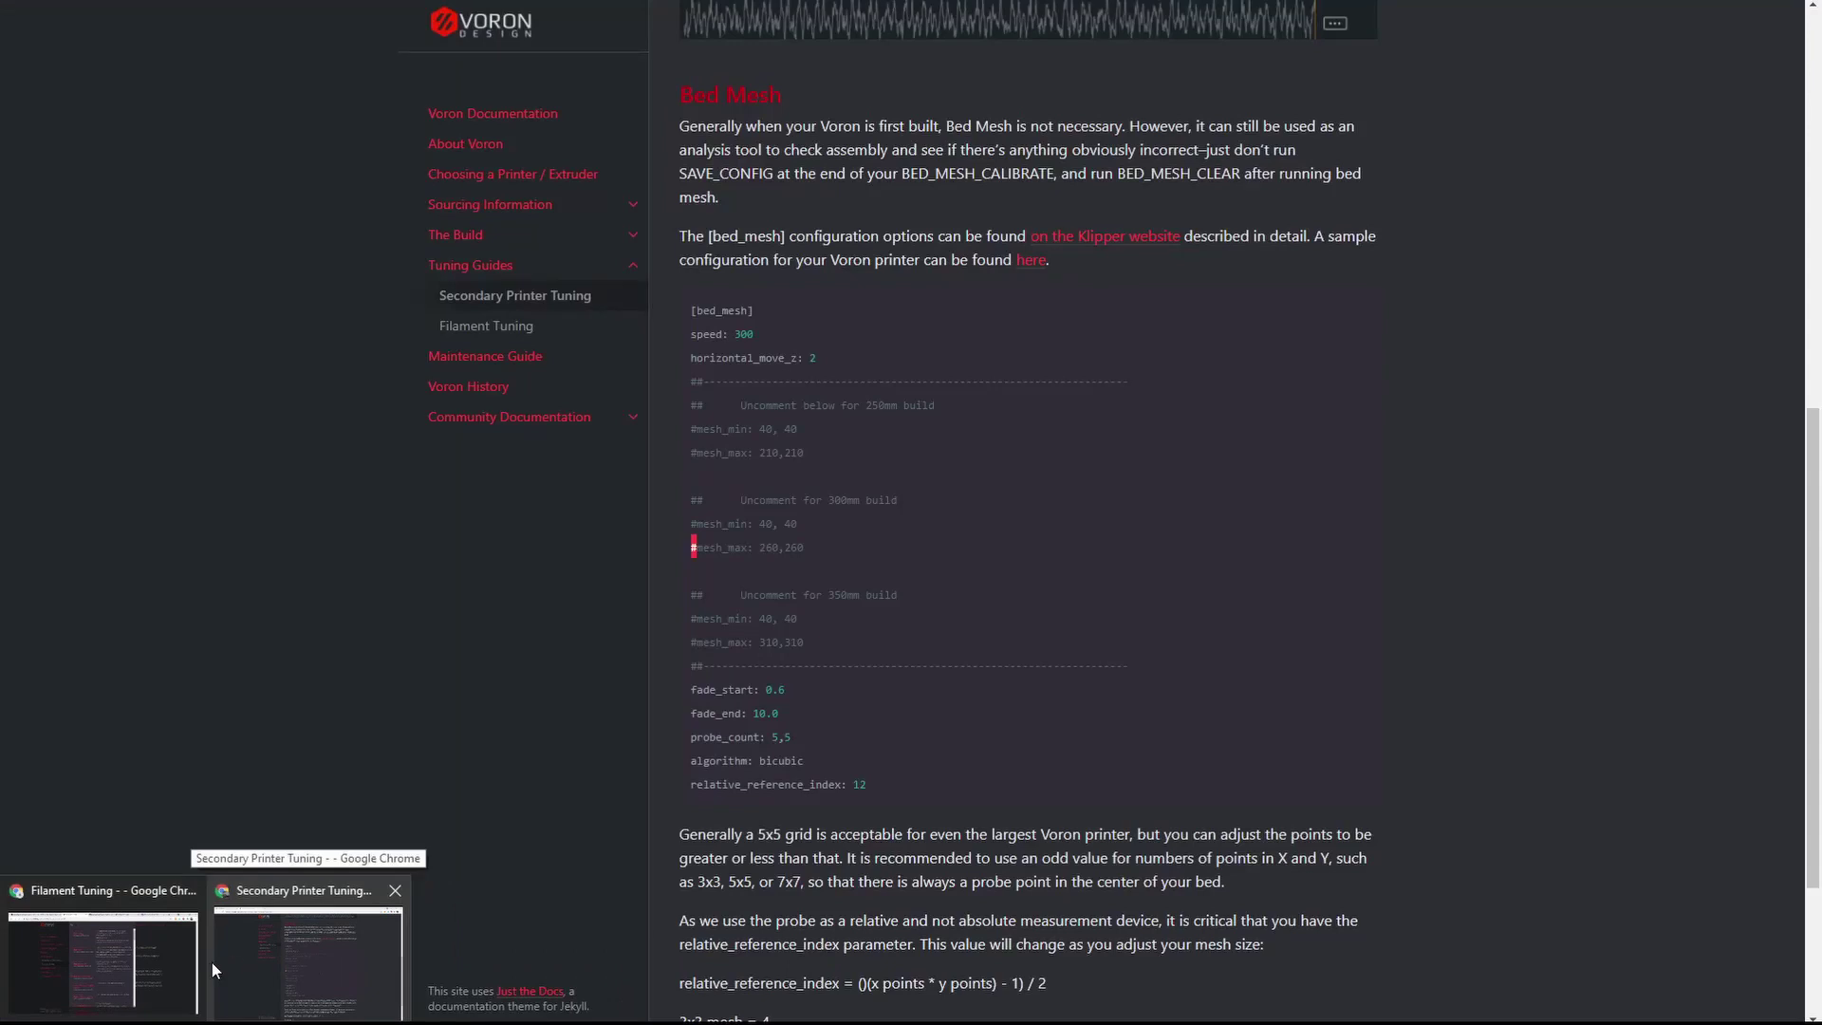
left_click(220, 965)
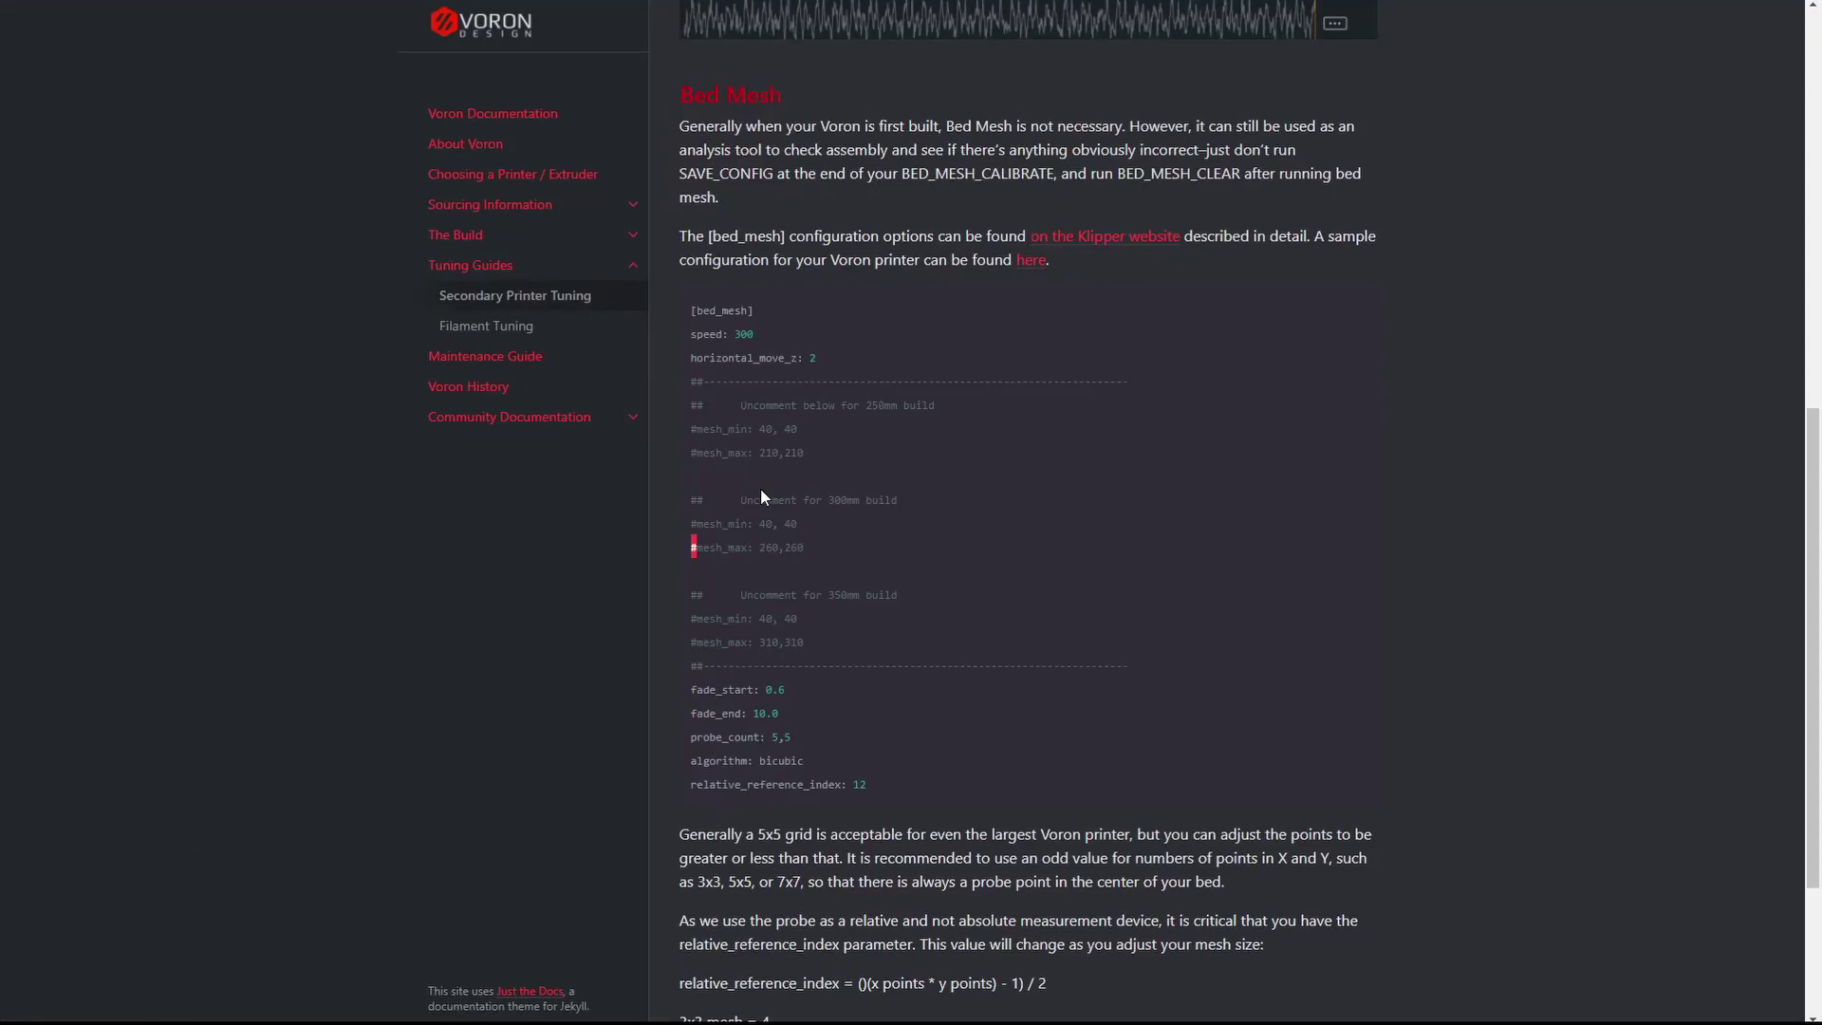
scroll(760, 488, "up", 2)
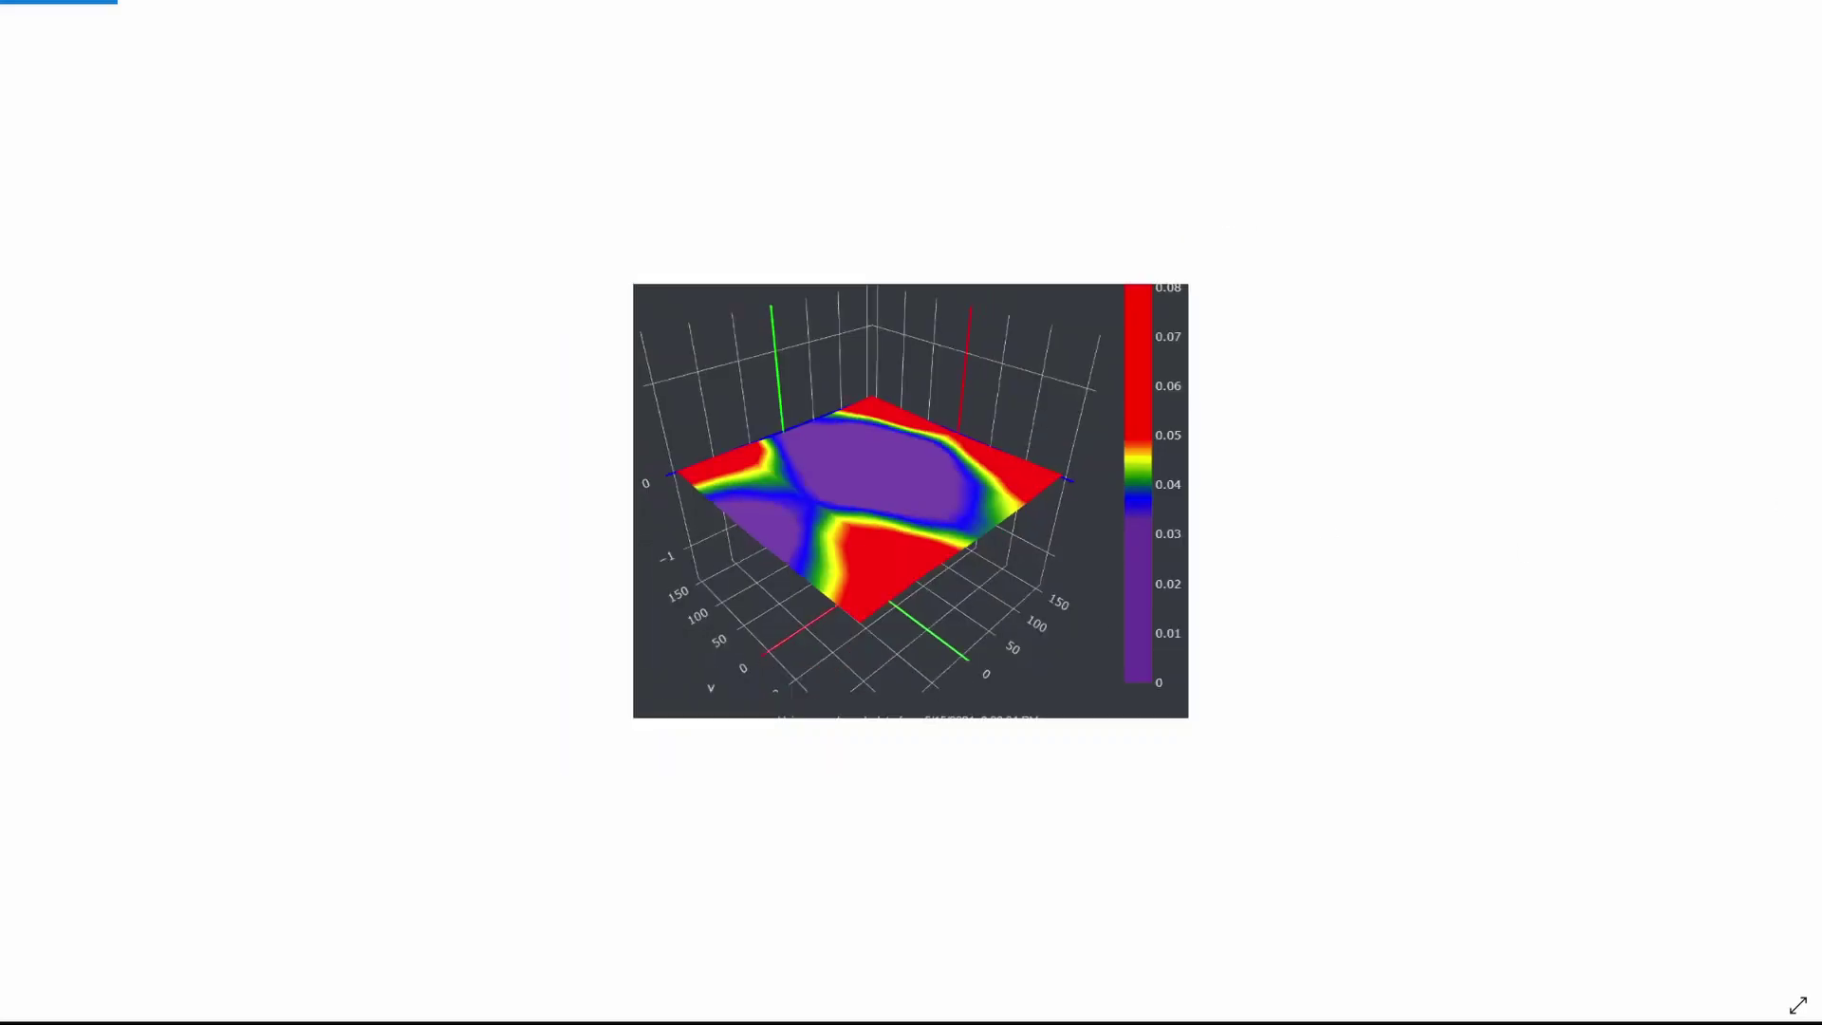
key("Right")
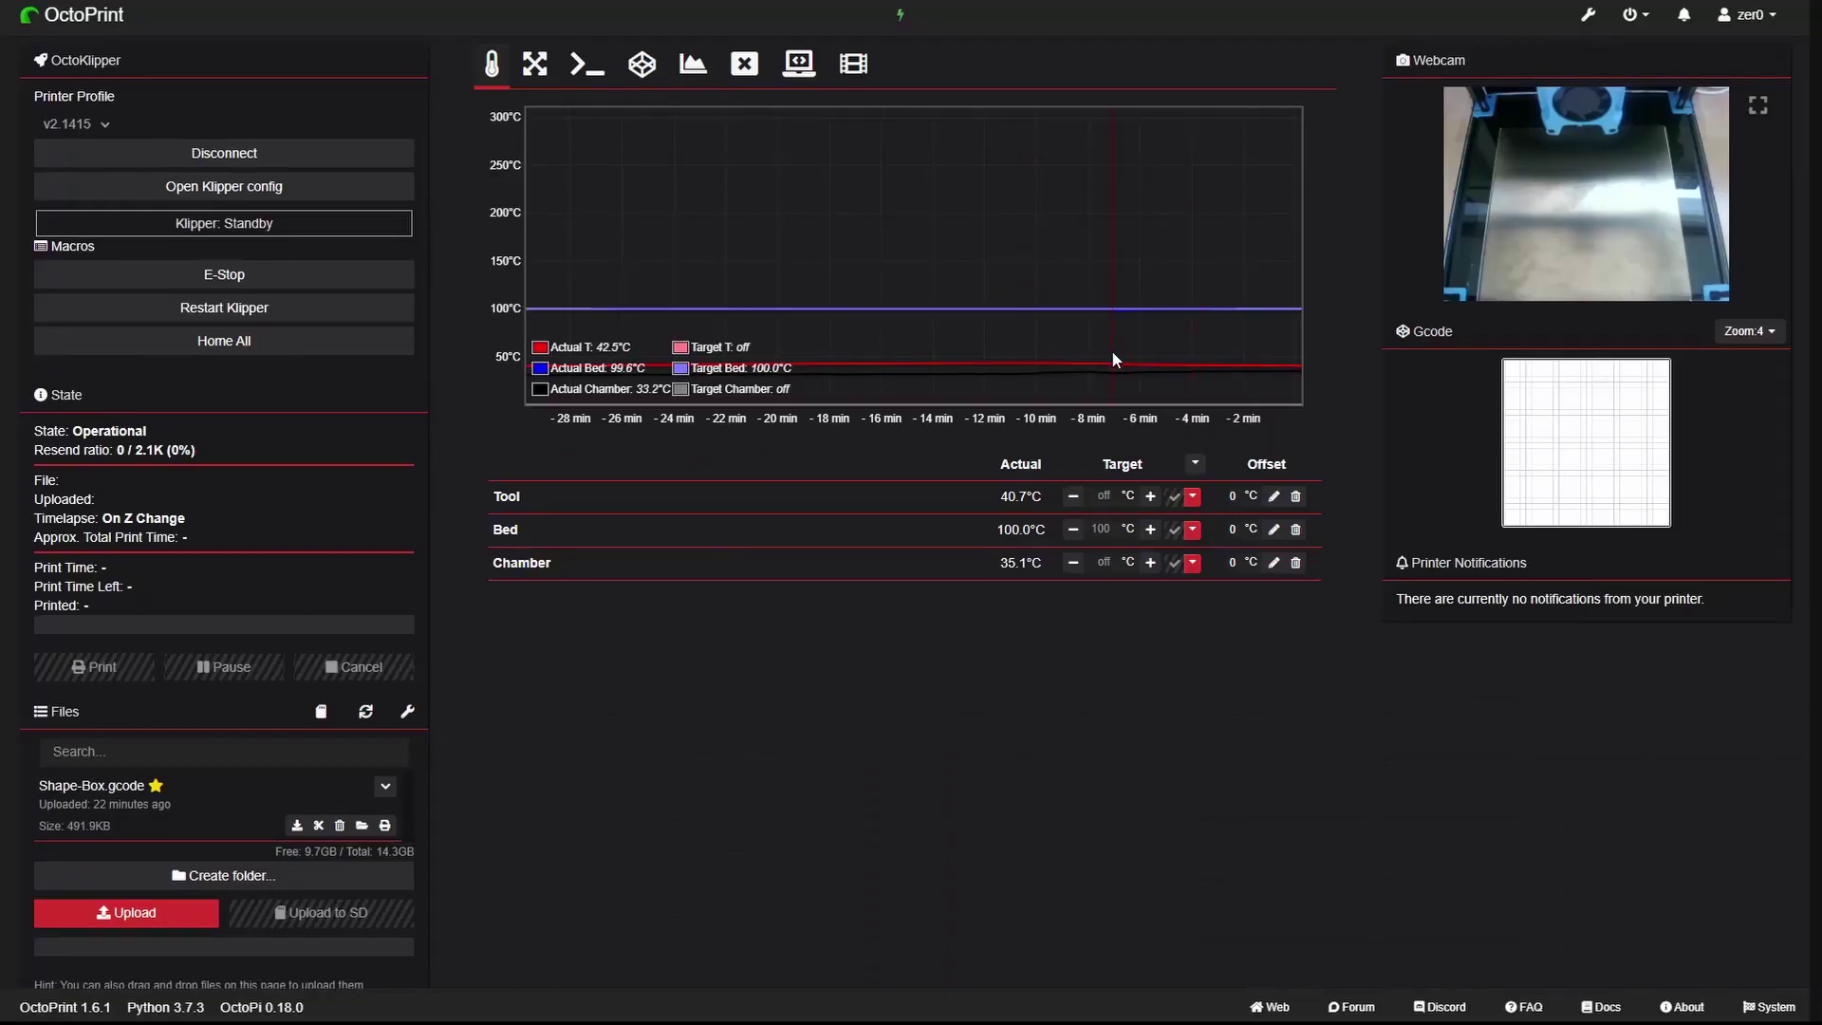
- Open the Bed Visualizer plugin settings in OctoPrint and select all the GCODE commands for the mesh update process
left_click(1588, 16)
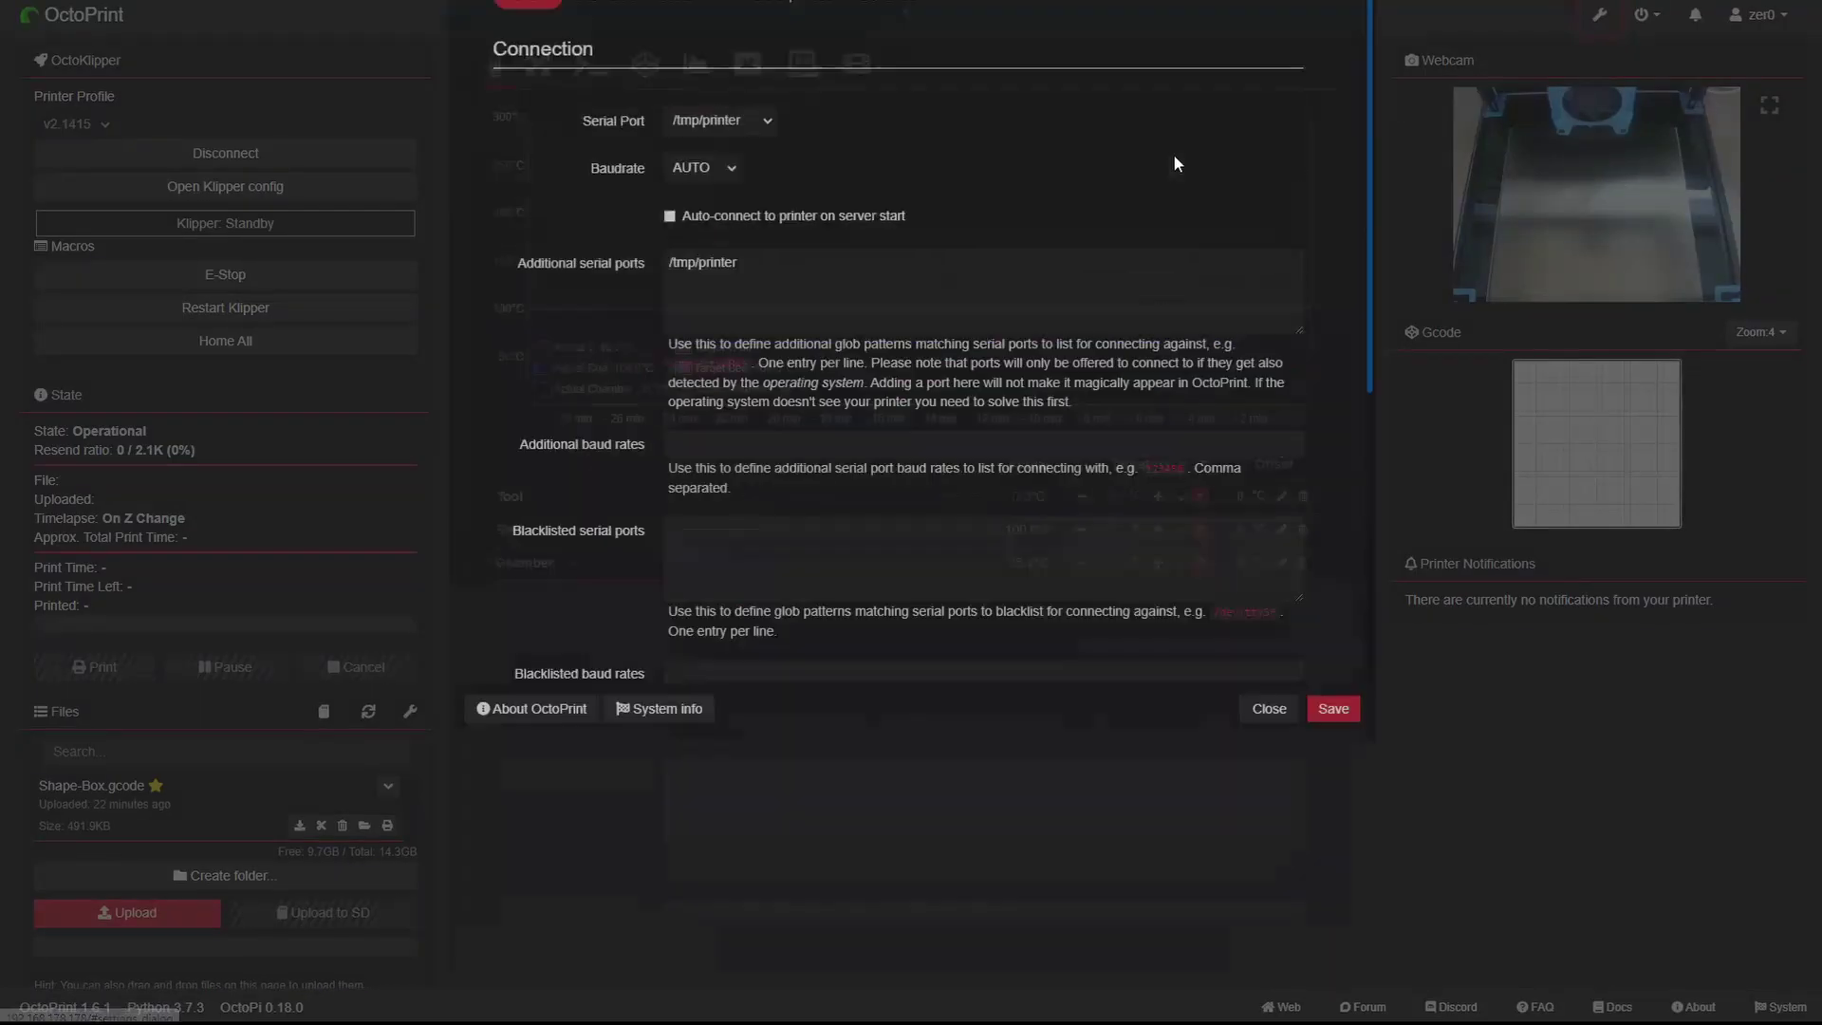
left_click(787, 122)
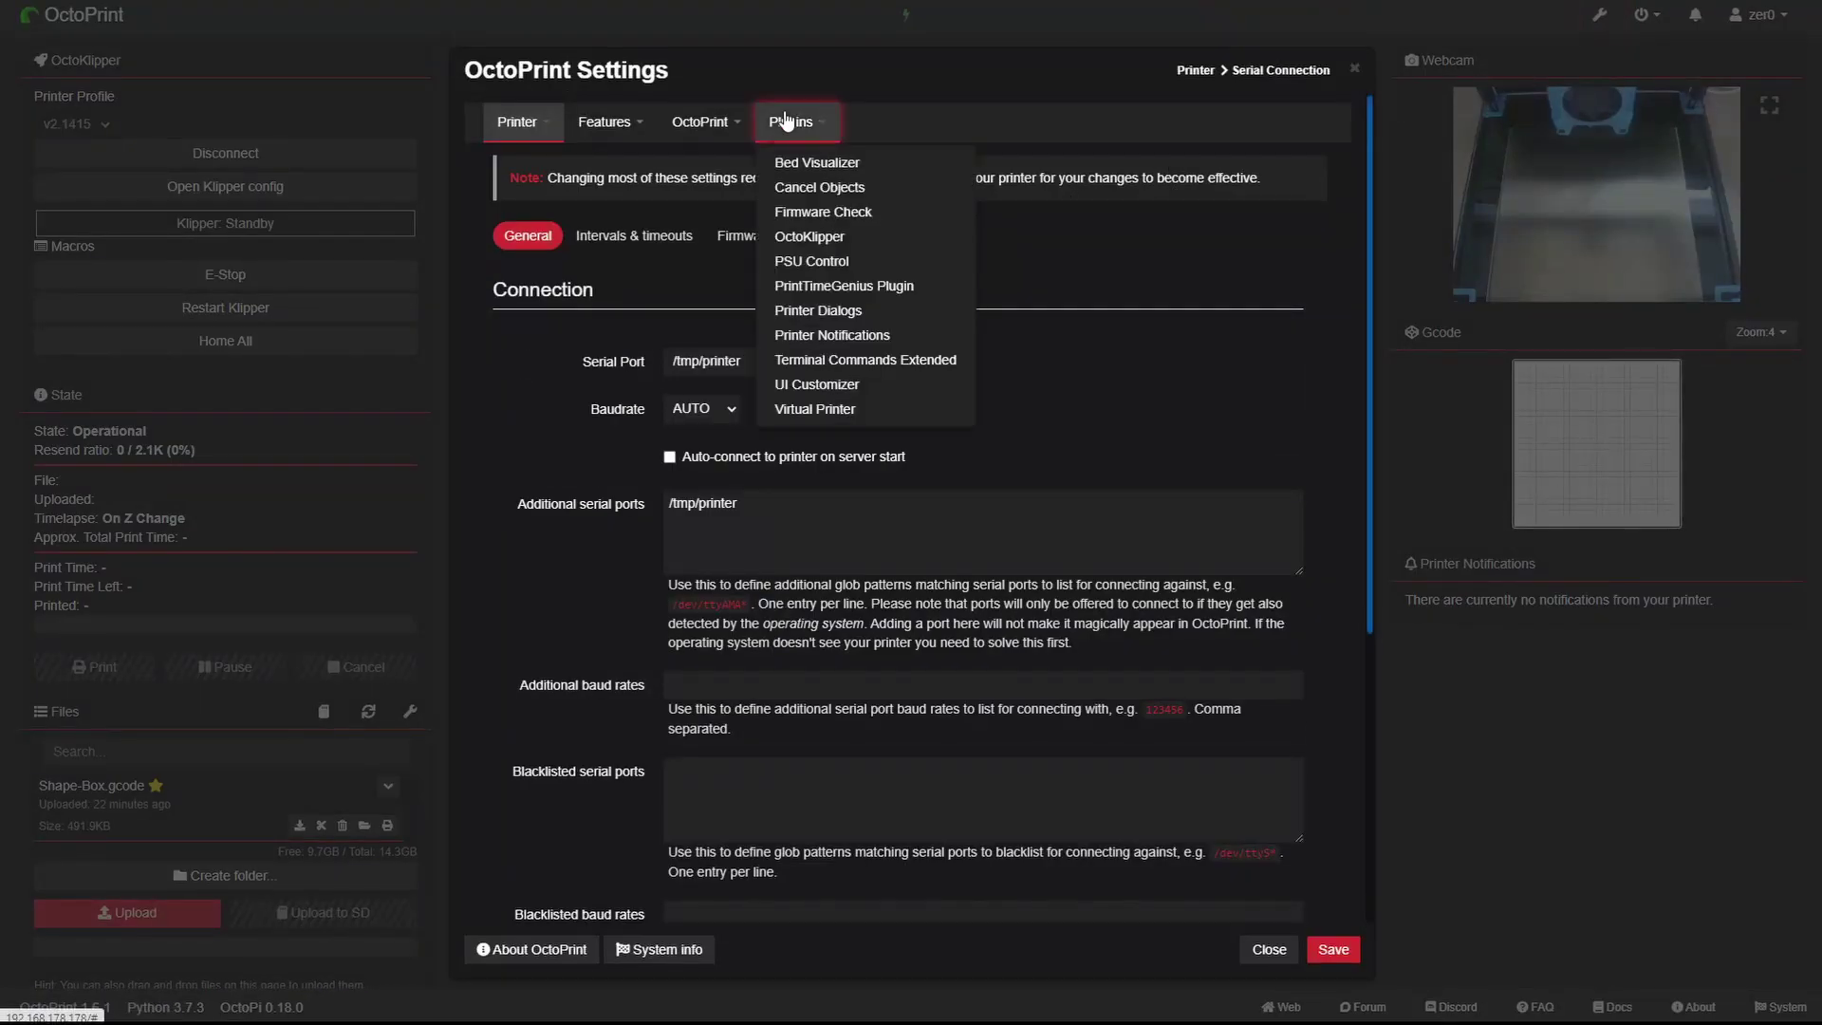
left_click(838, 154)
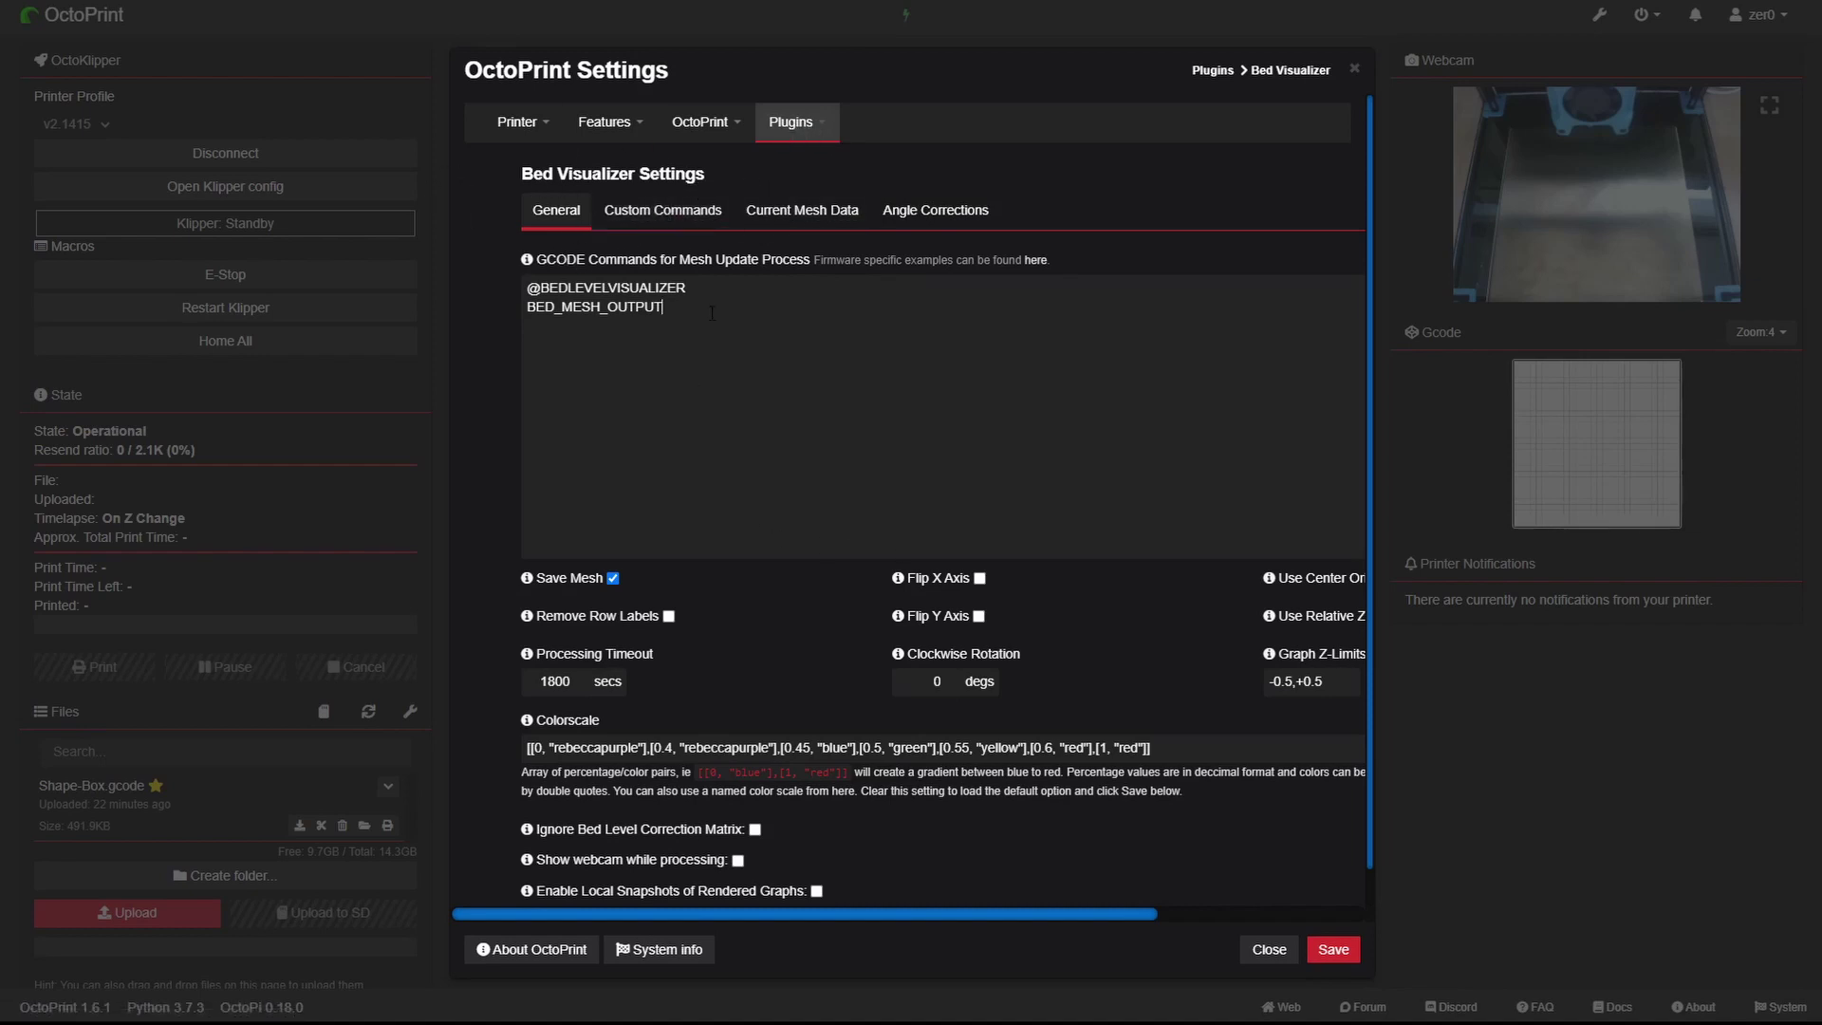
key("ctrl+a")
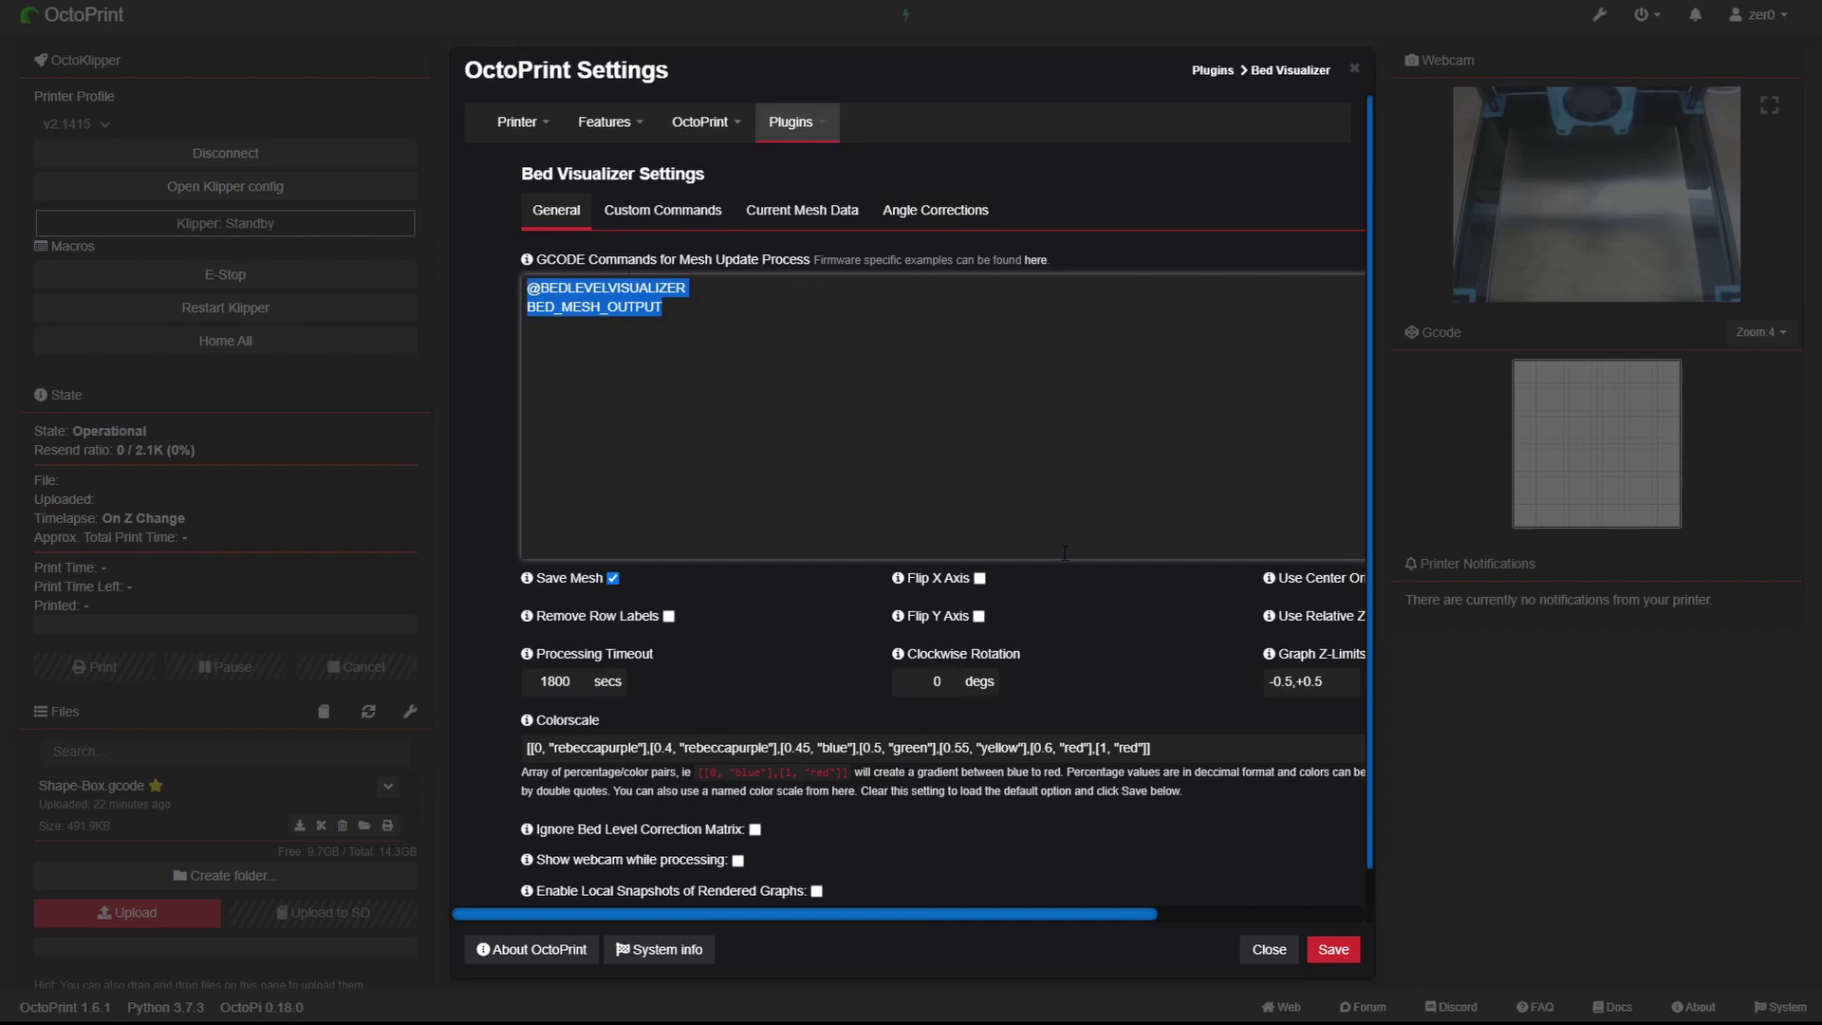
- Examine the general Bed Visualizer options, including center origin, relative Z offsets and graph Z-limits
scroll(1065, 552, "down", 1)
left_click_drag(906, 915, 954, 914)
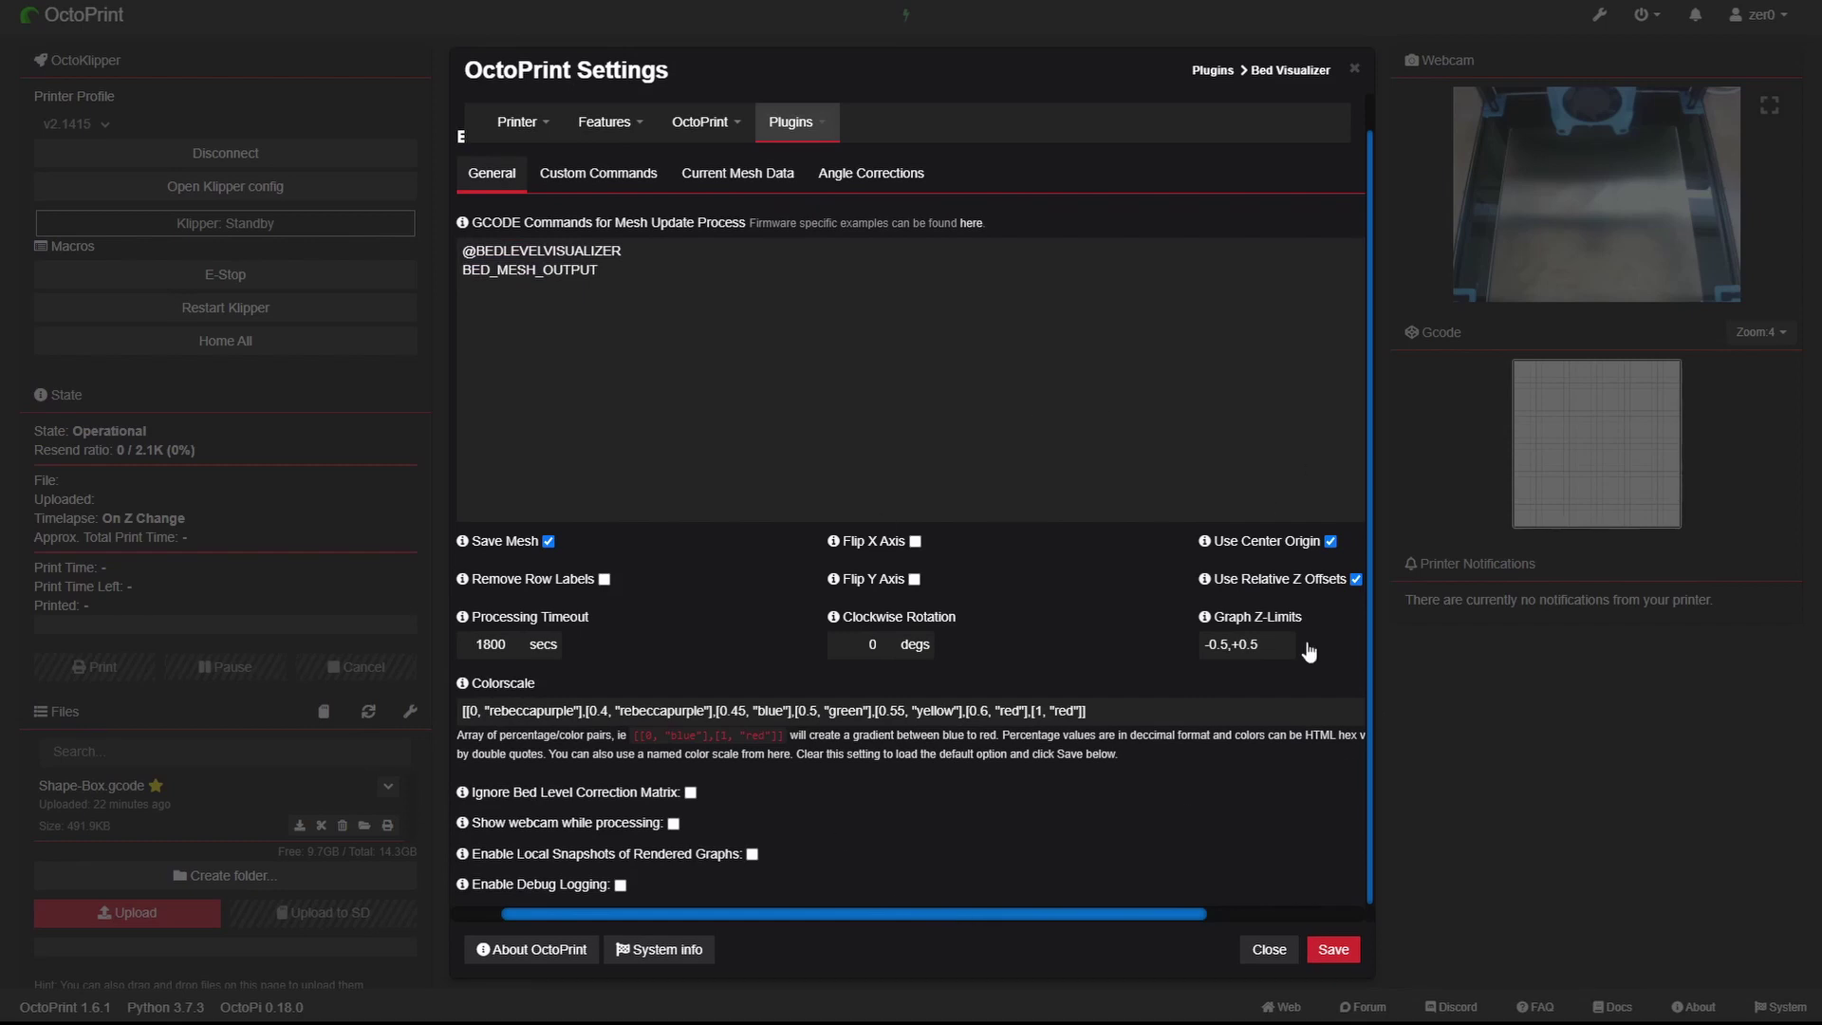
left_click_drag(1141, 915, 1238, 914)
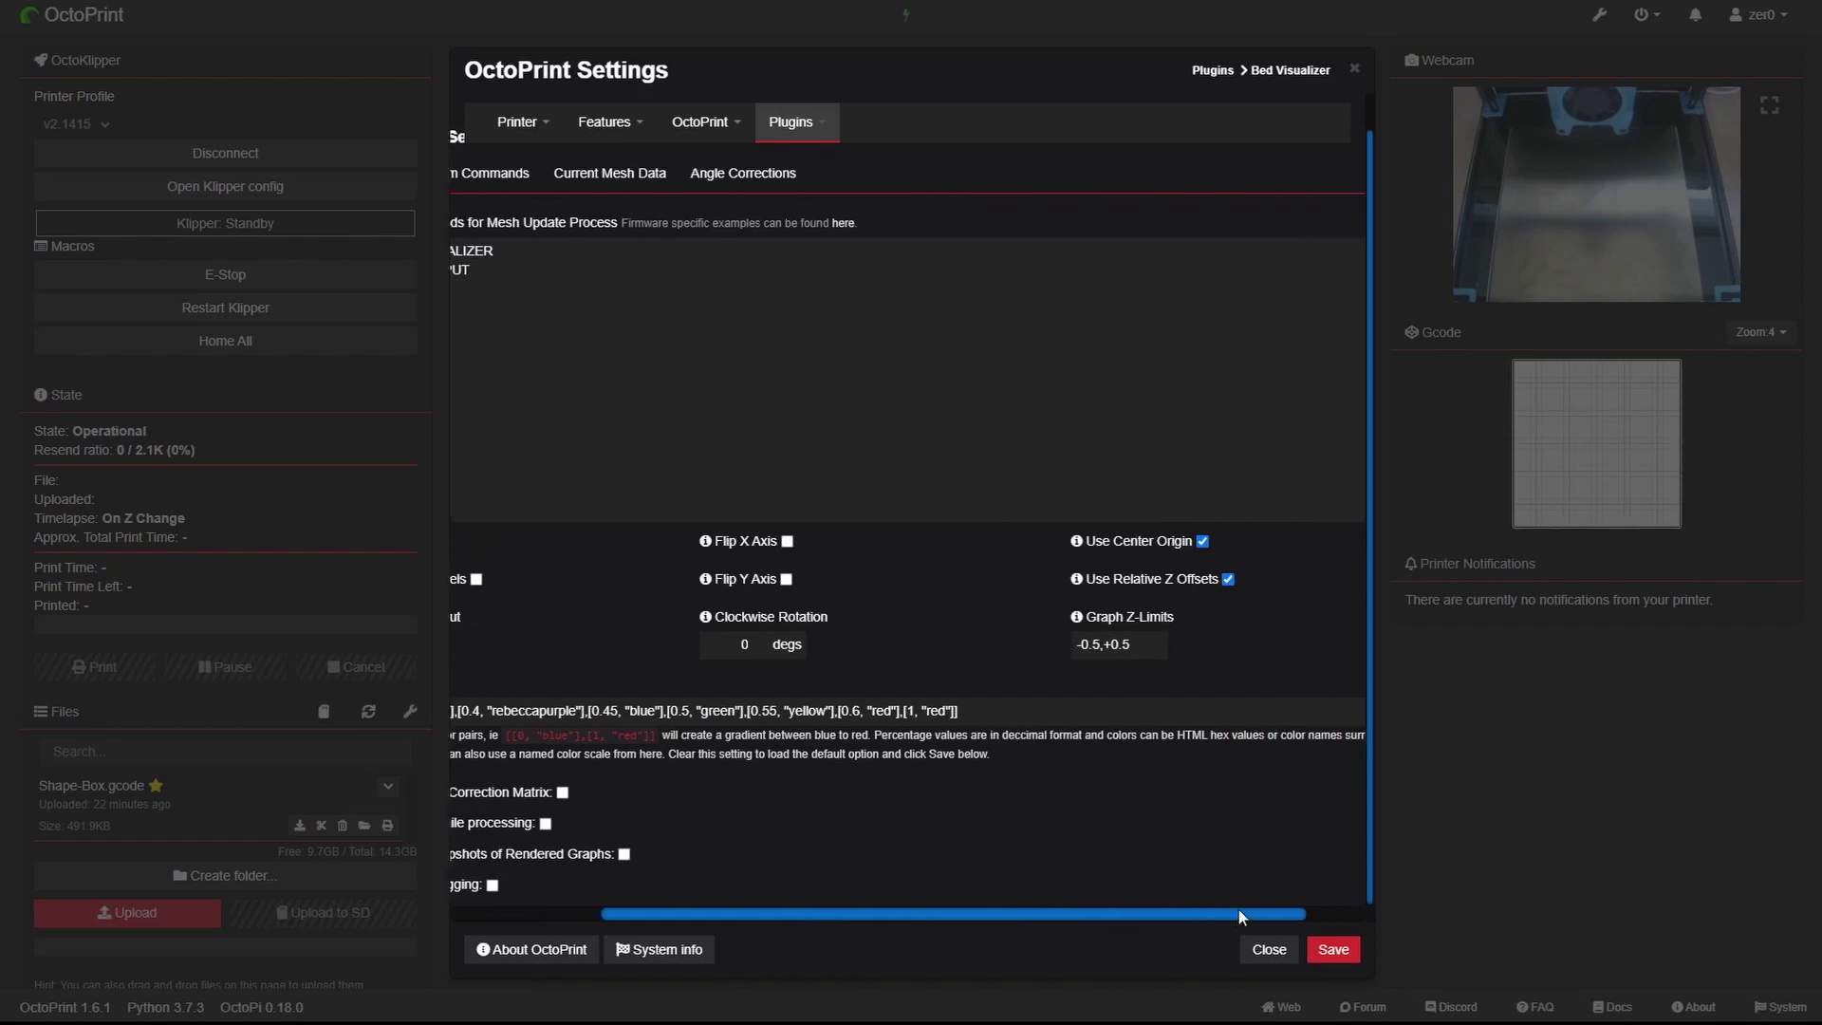
- Close and reopen the Bed Visualizer plugin settings, highlight the Graph Z-Limits value, and save the settings
left_click(1169, 646)
left_click(1354, 69)
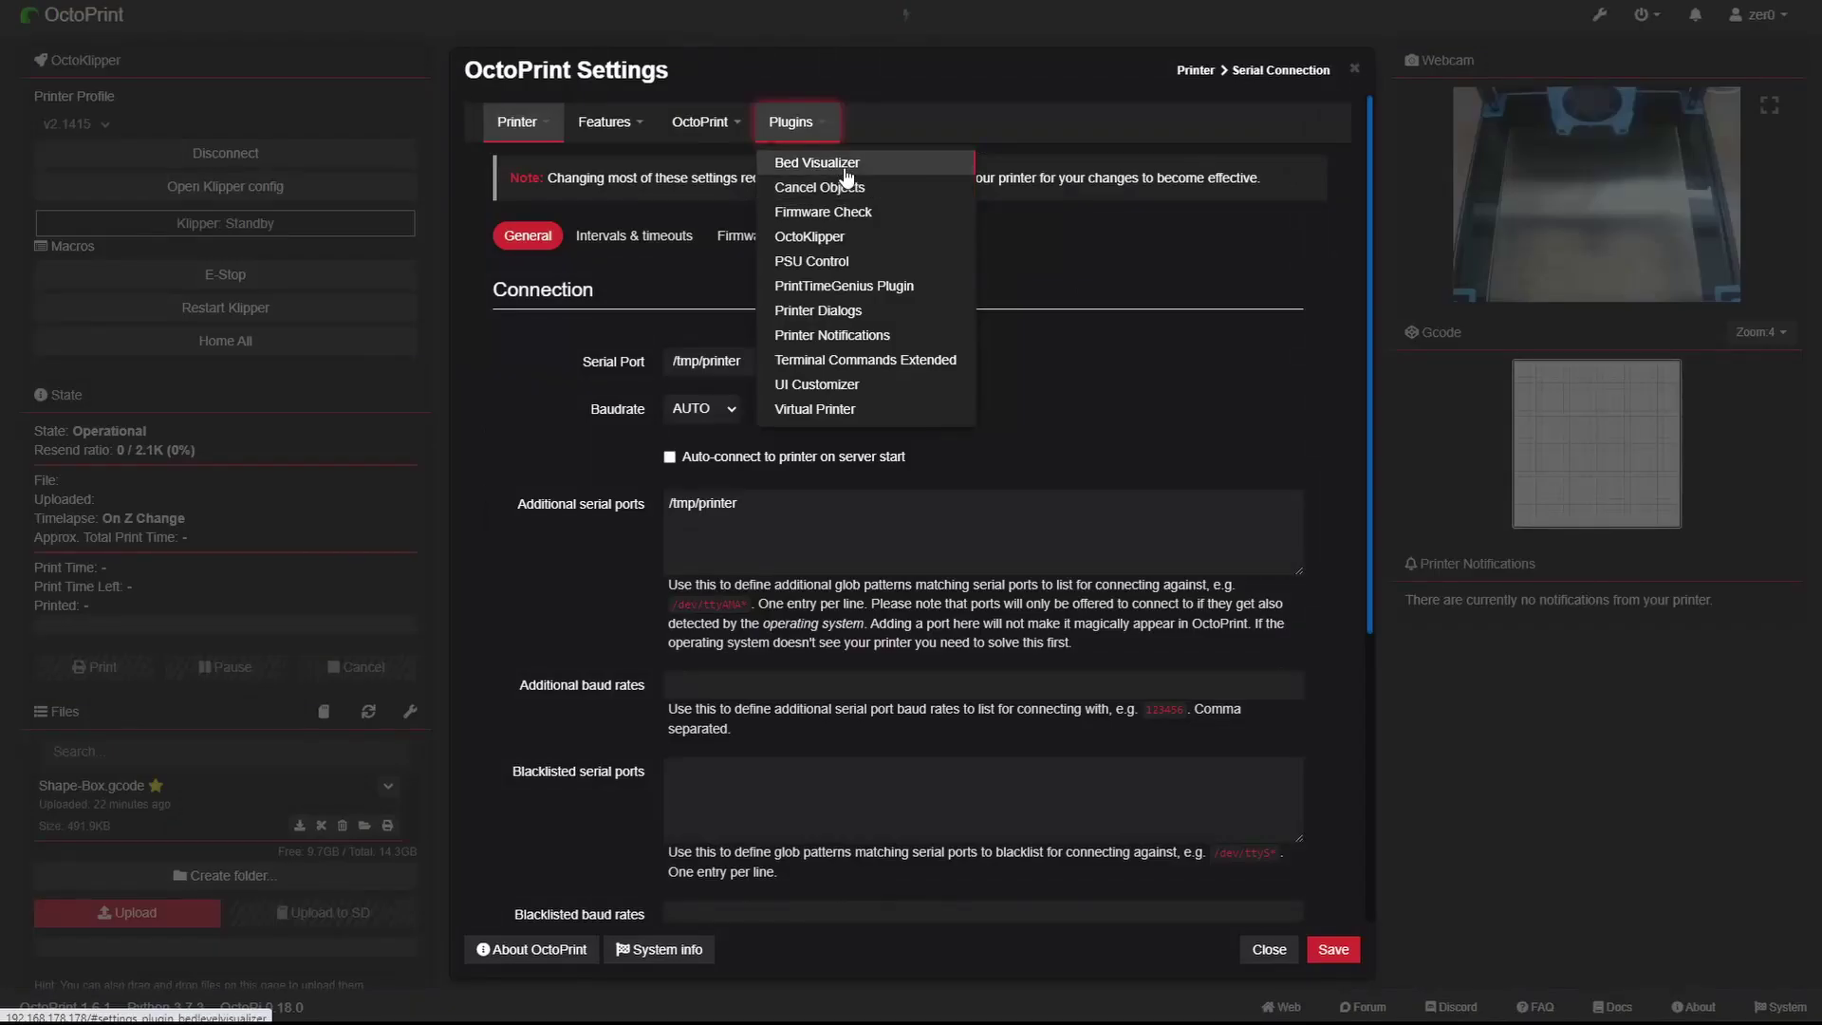
left_click(847, 169)
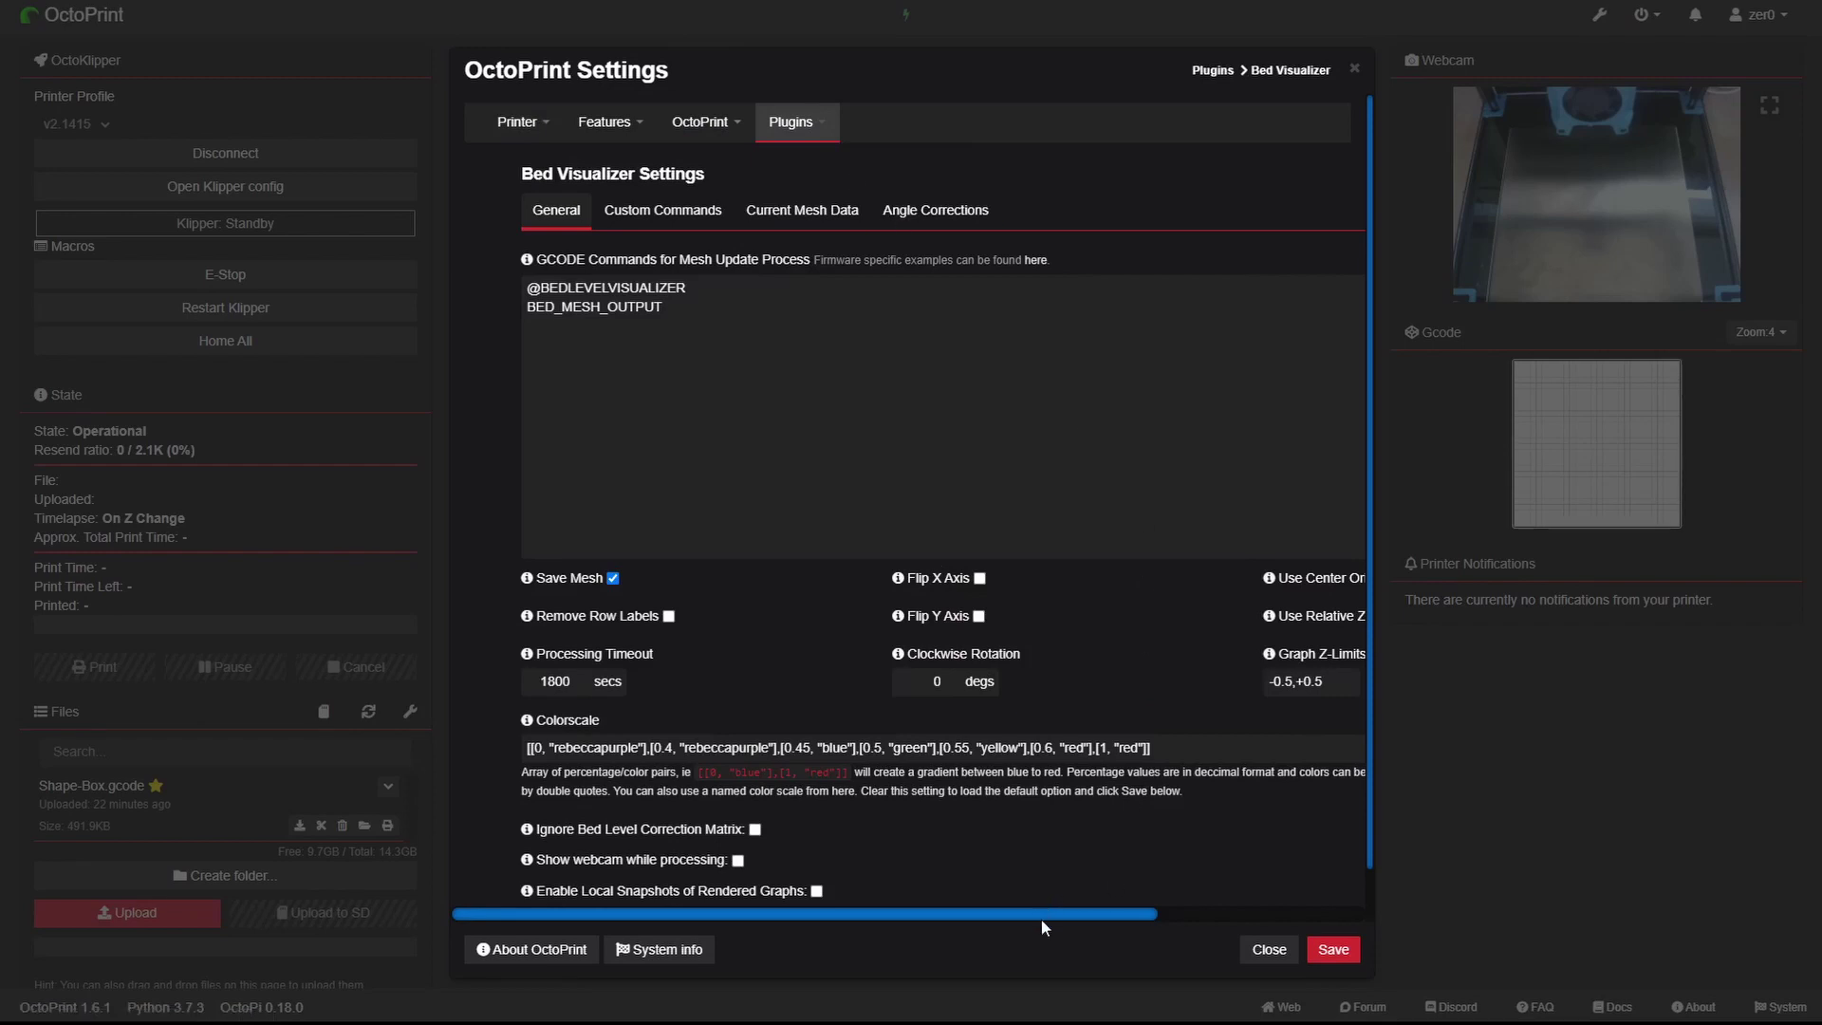
left_click_drag(1040, 919, 1247, 908)
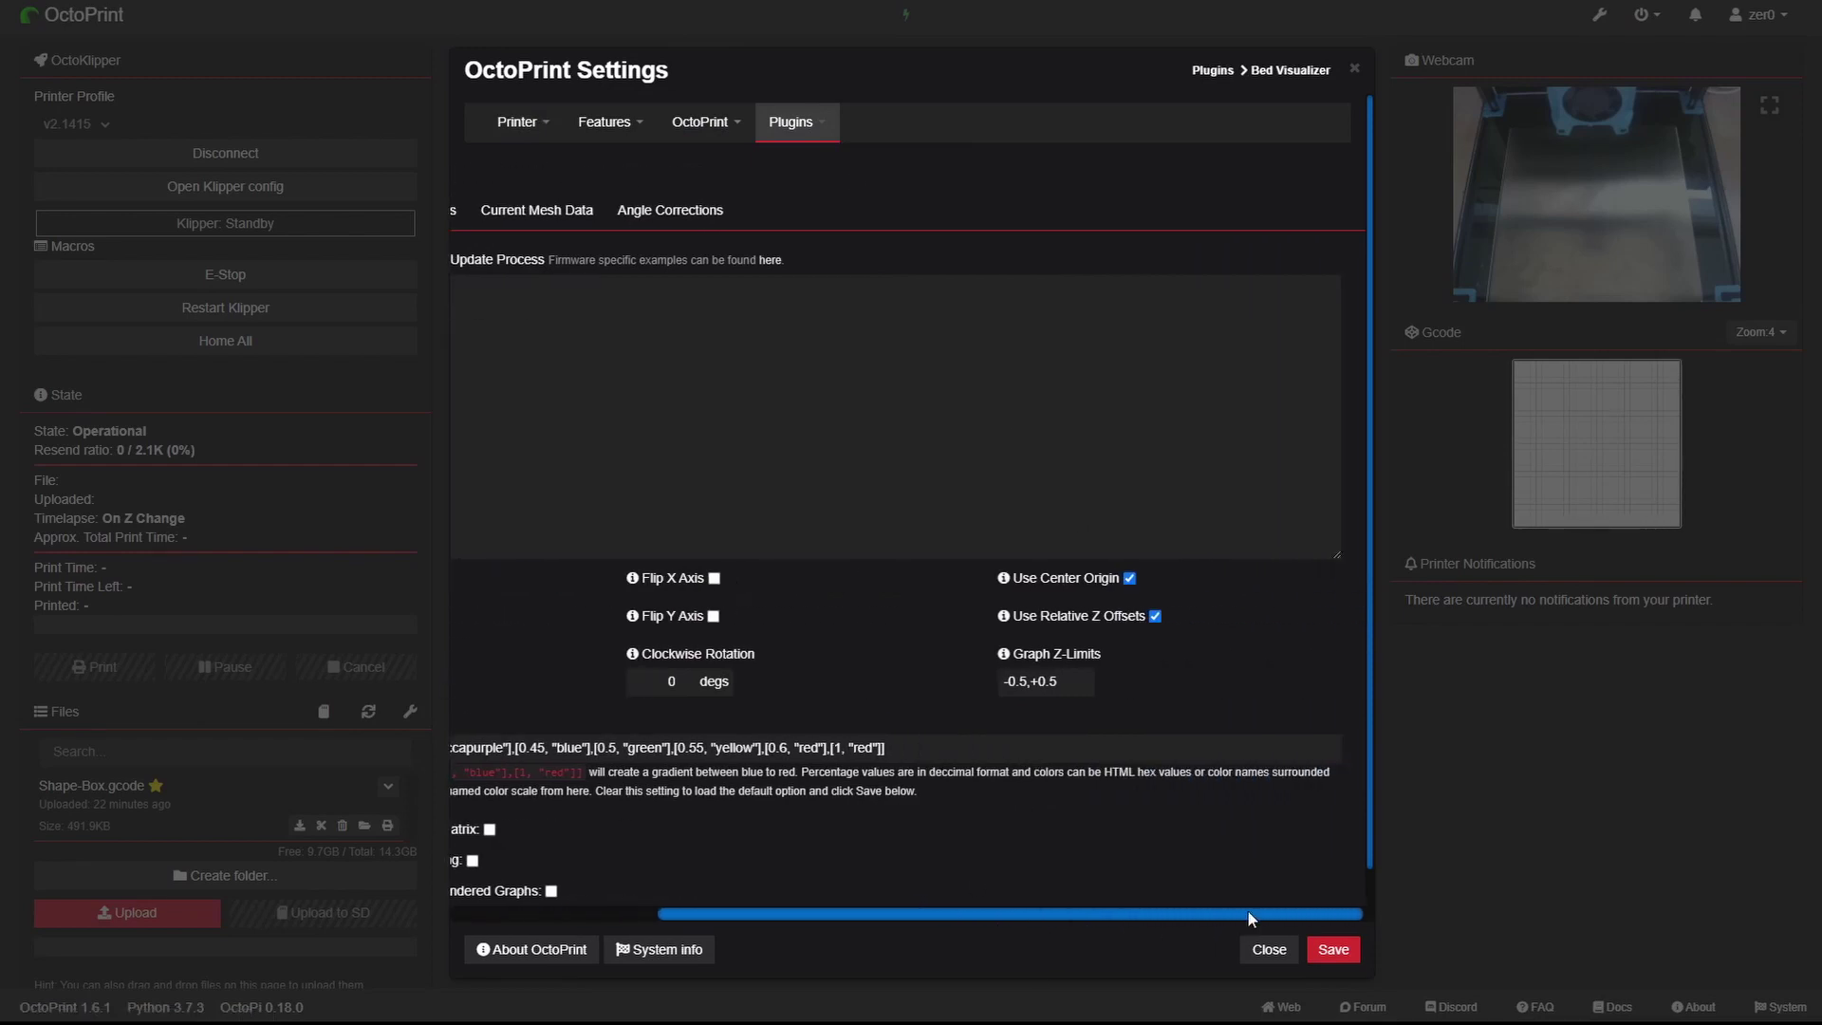
left_click(1077, 687)
left_click_drag(1057, 682, 1030, 682)
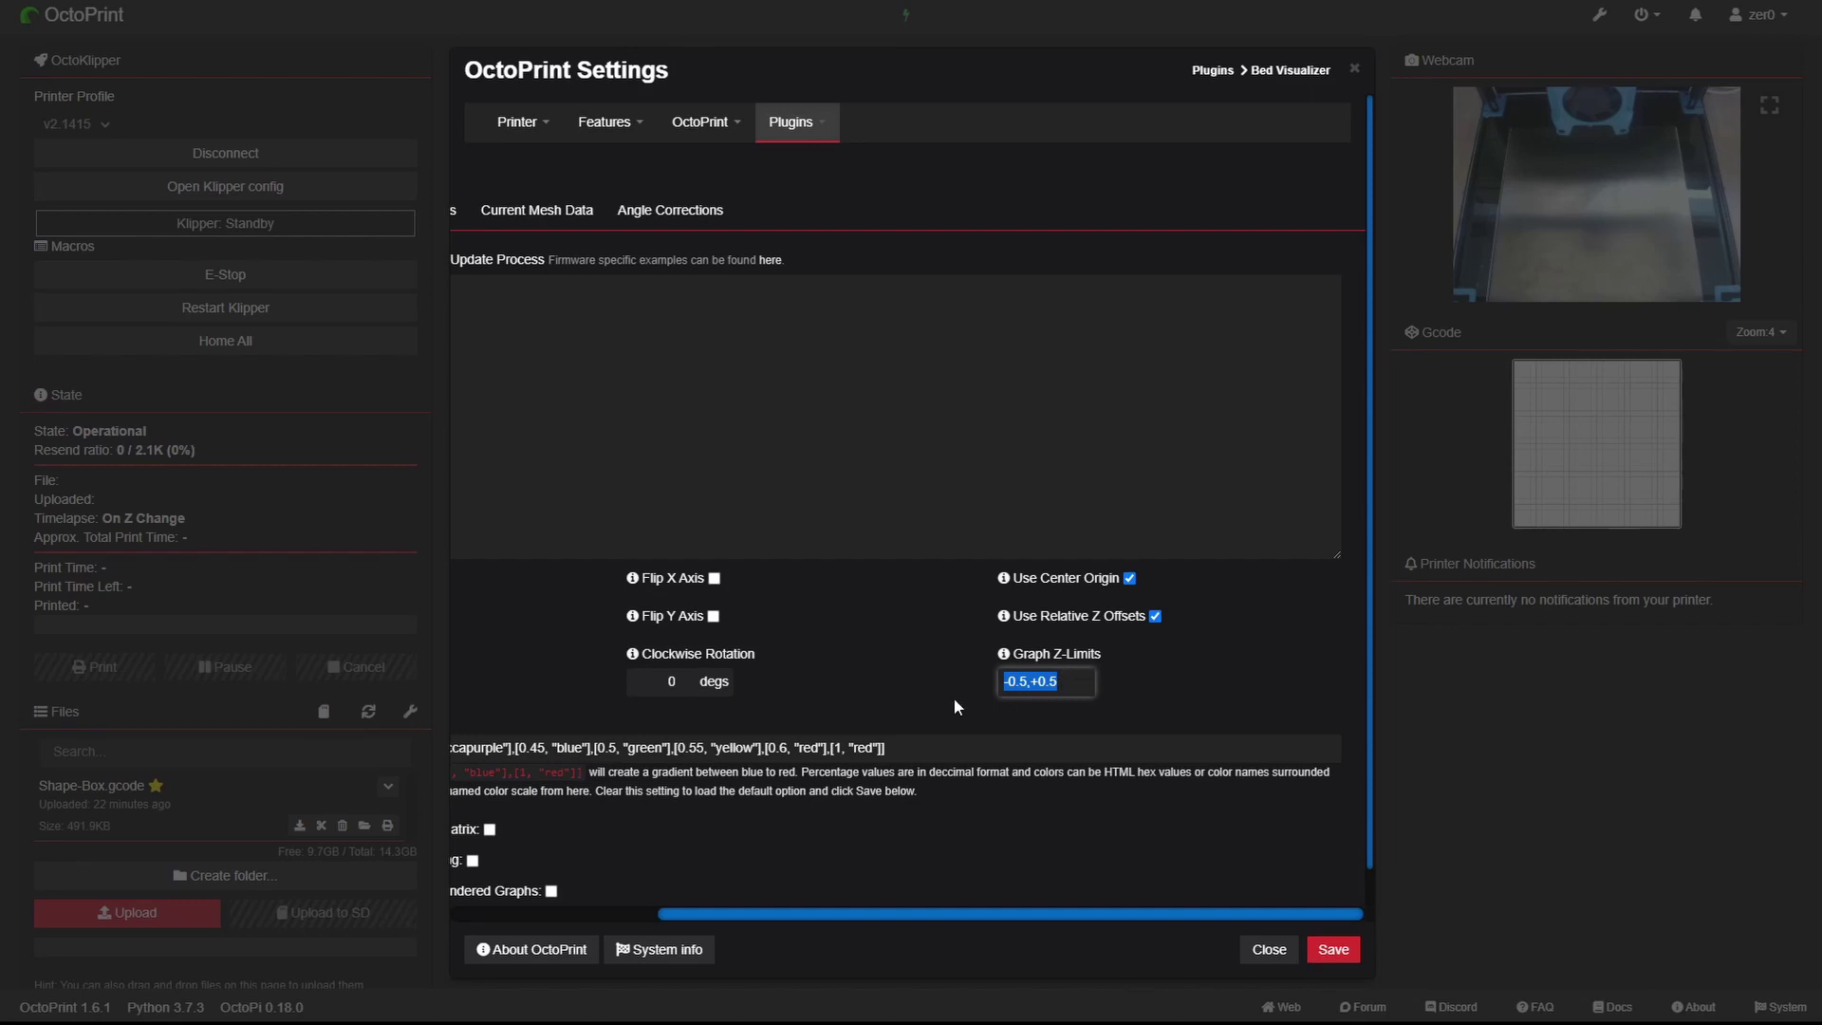
left_click(1333, 948)
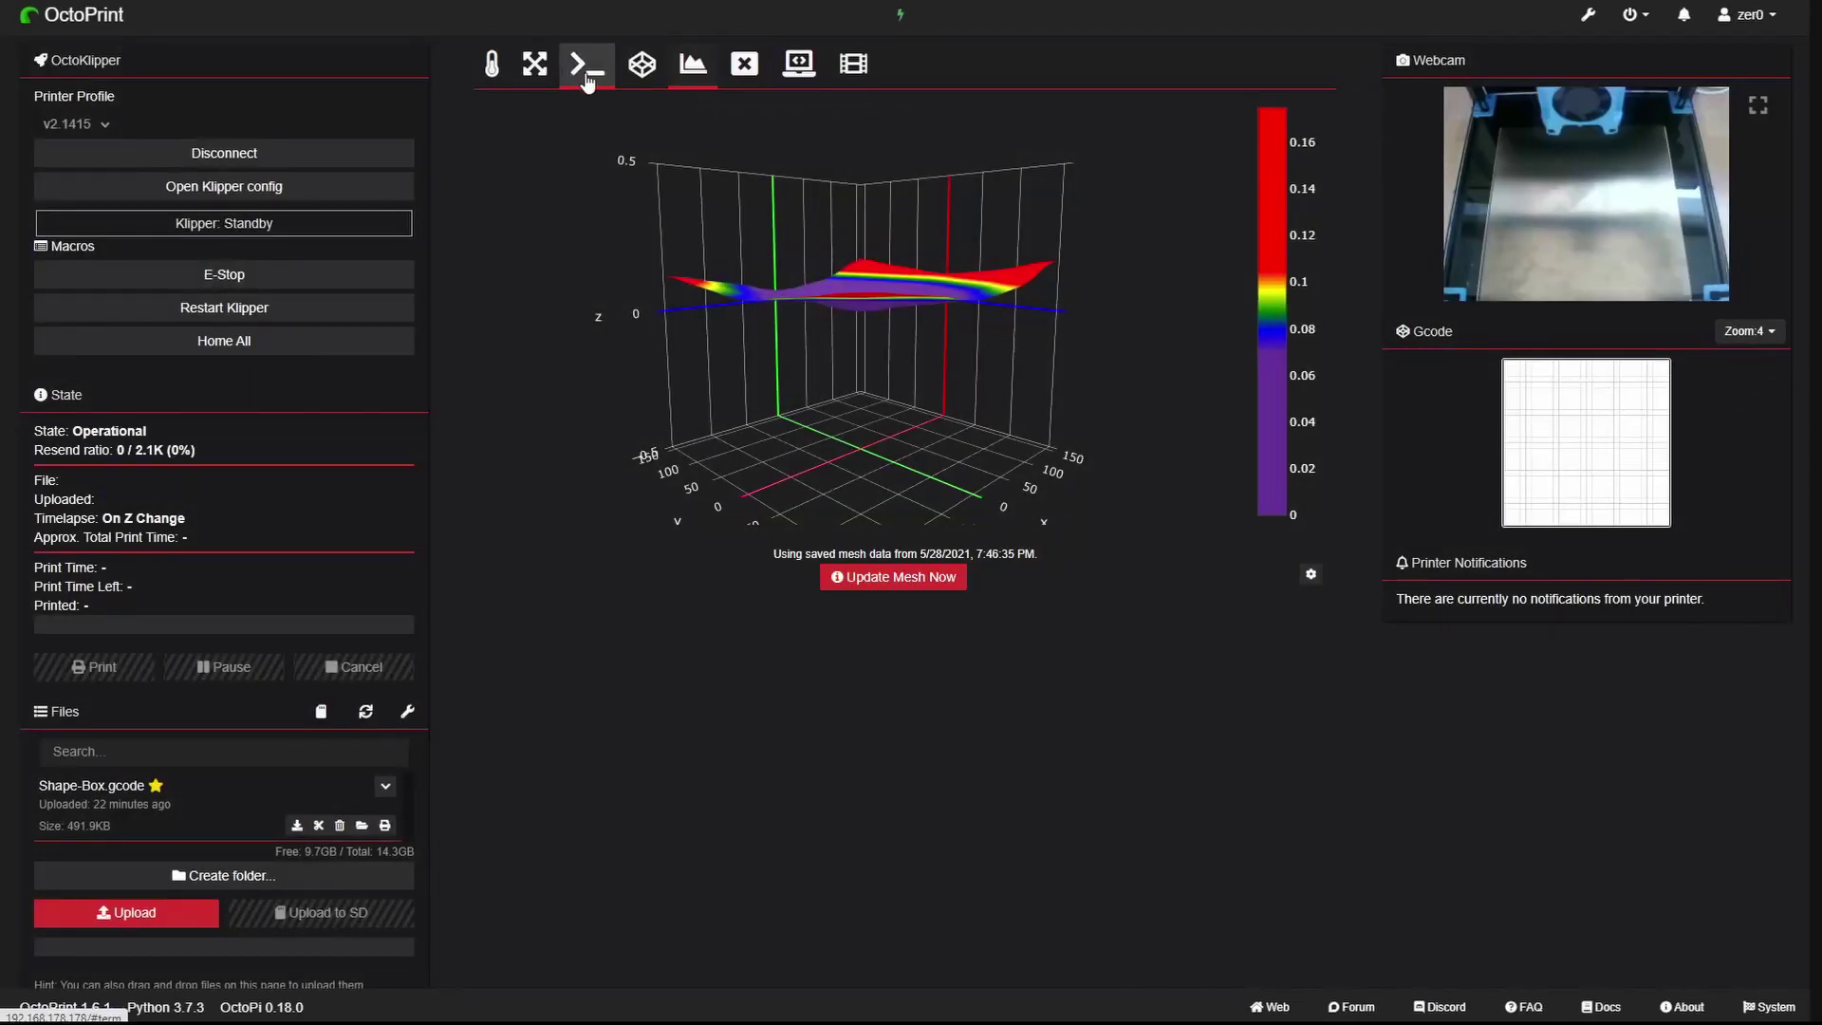
- Home the printer by sending g28 from the OctoPrint terminal, and watch the movement in the enlarged webcam view
left_click(586, 66)
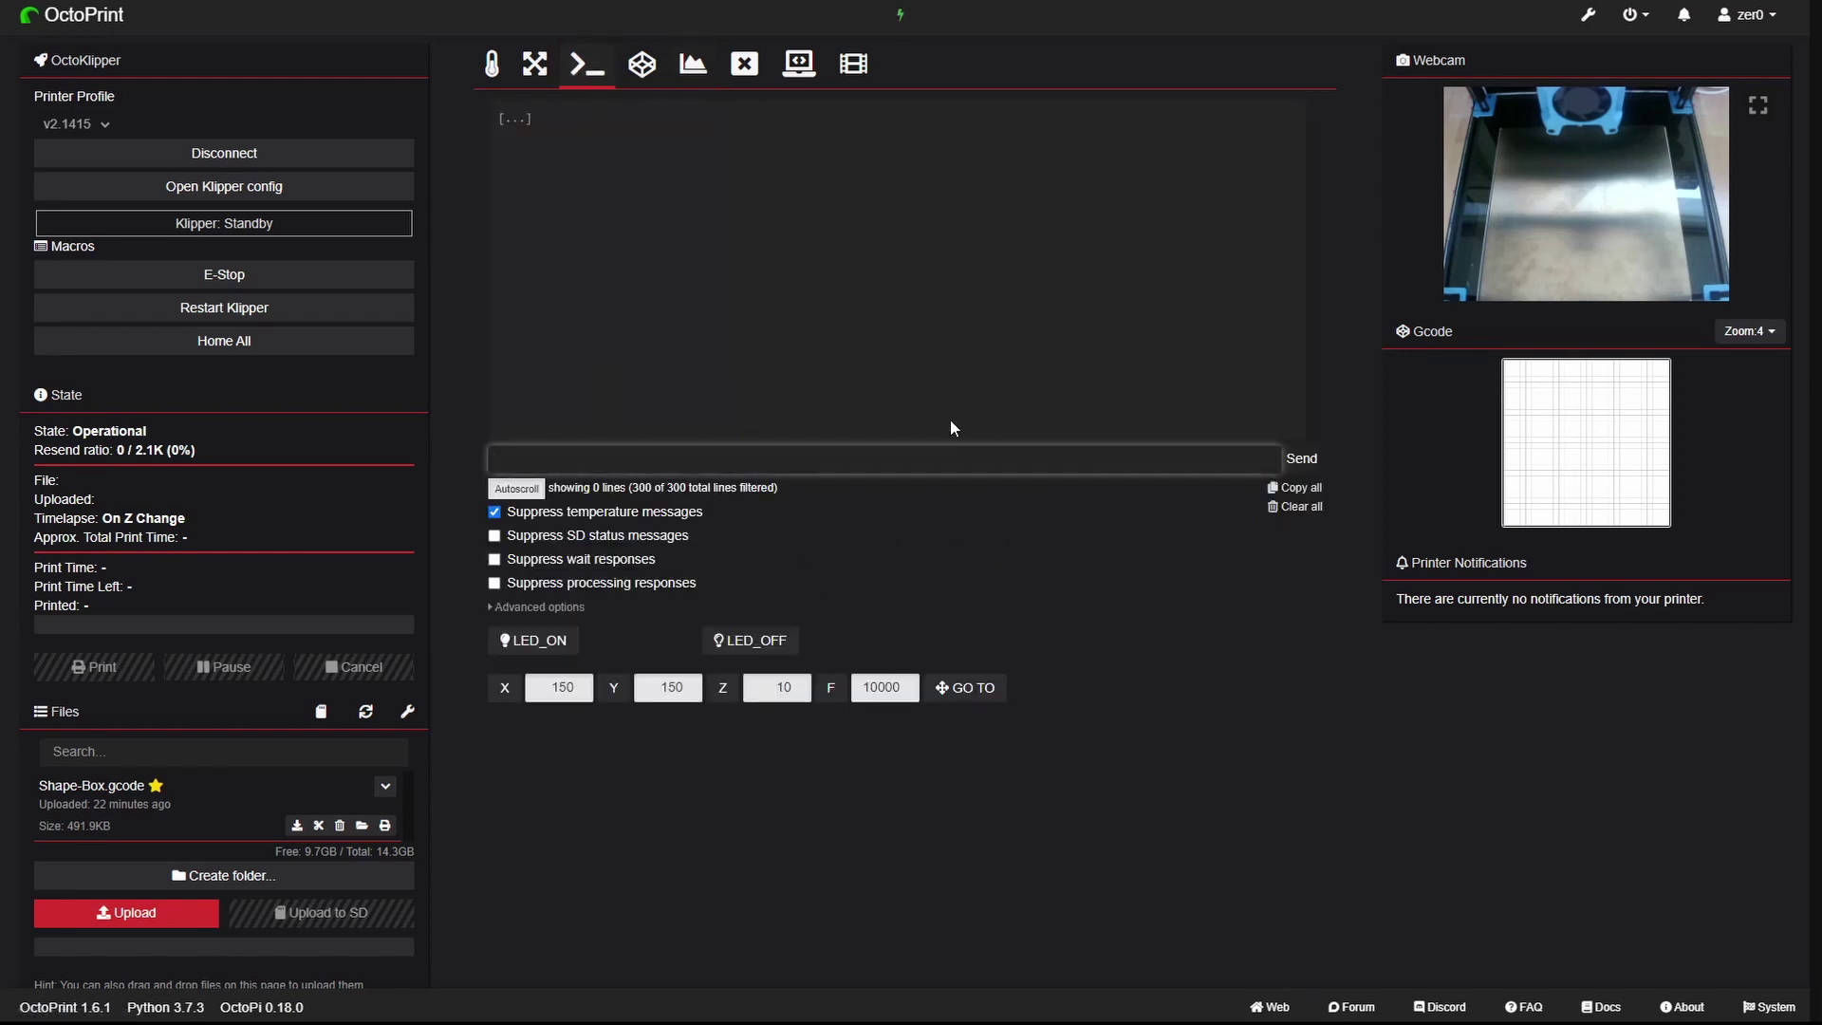
type("g28")
key("Return")
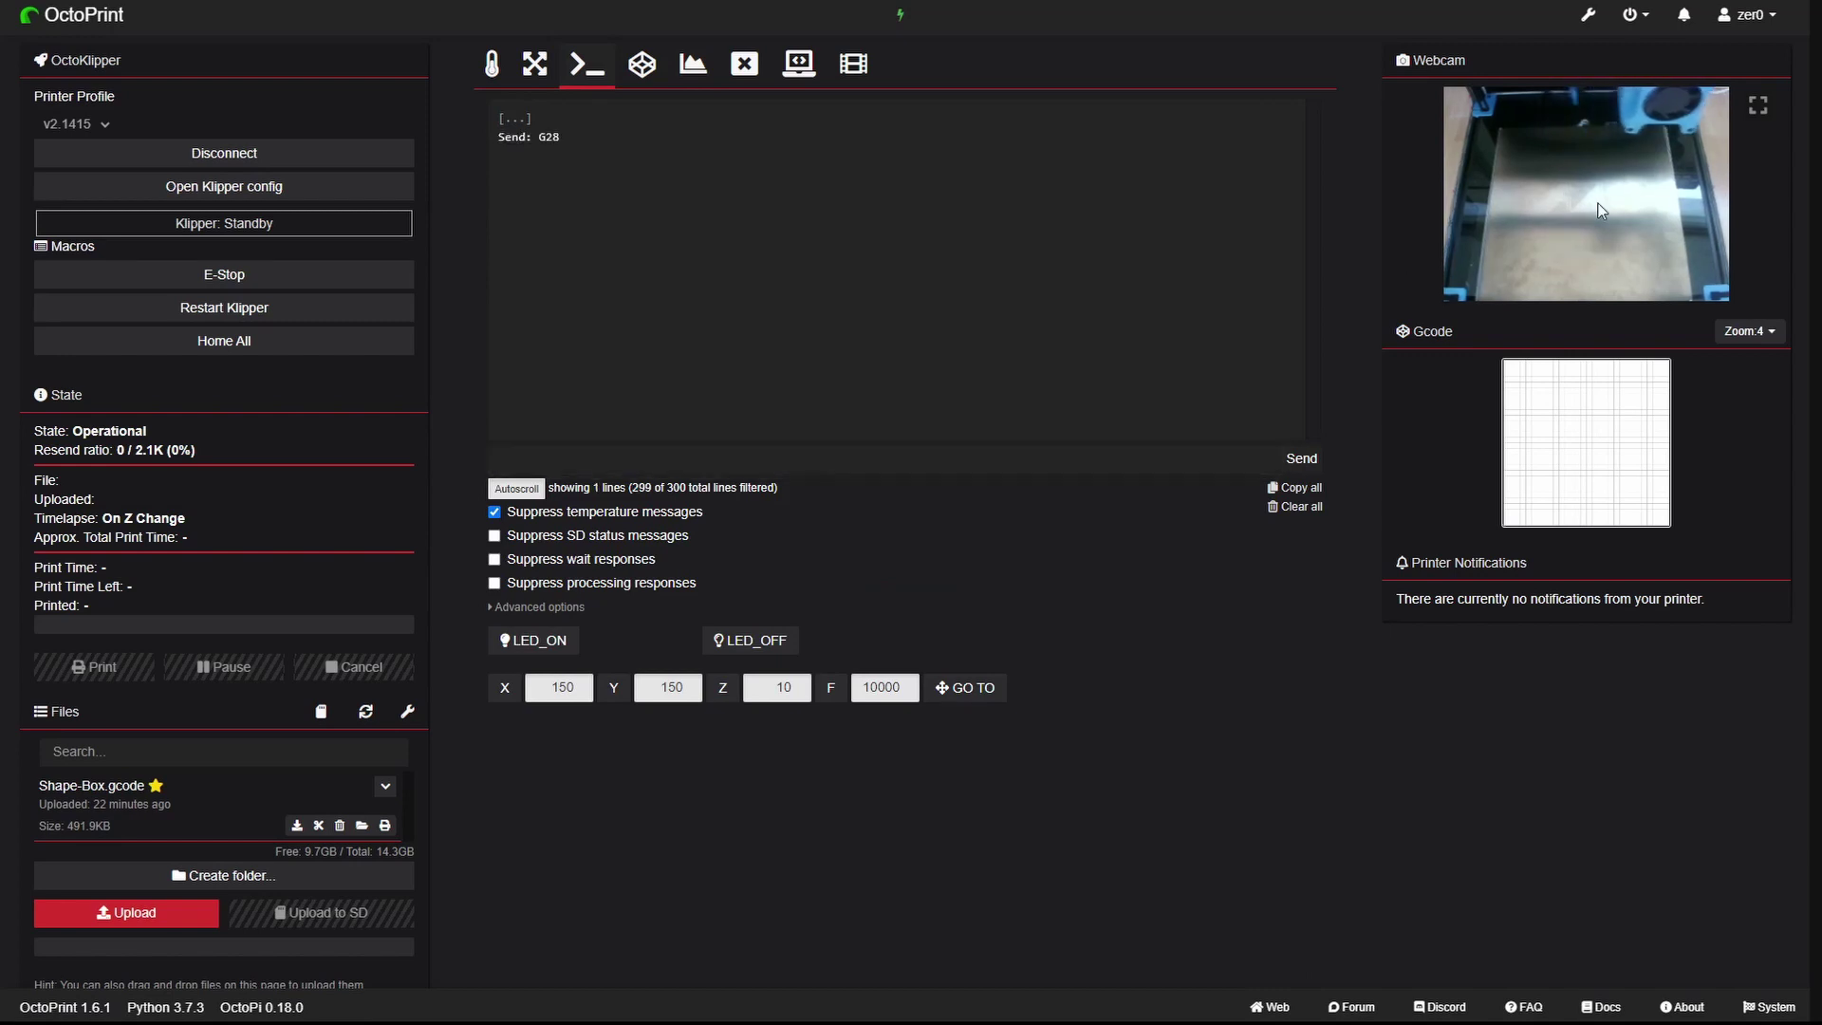
left_click(1760, 105)
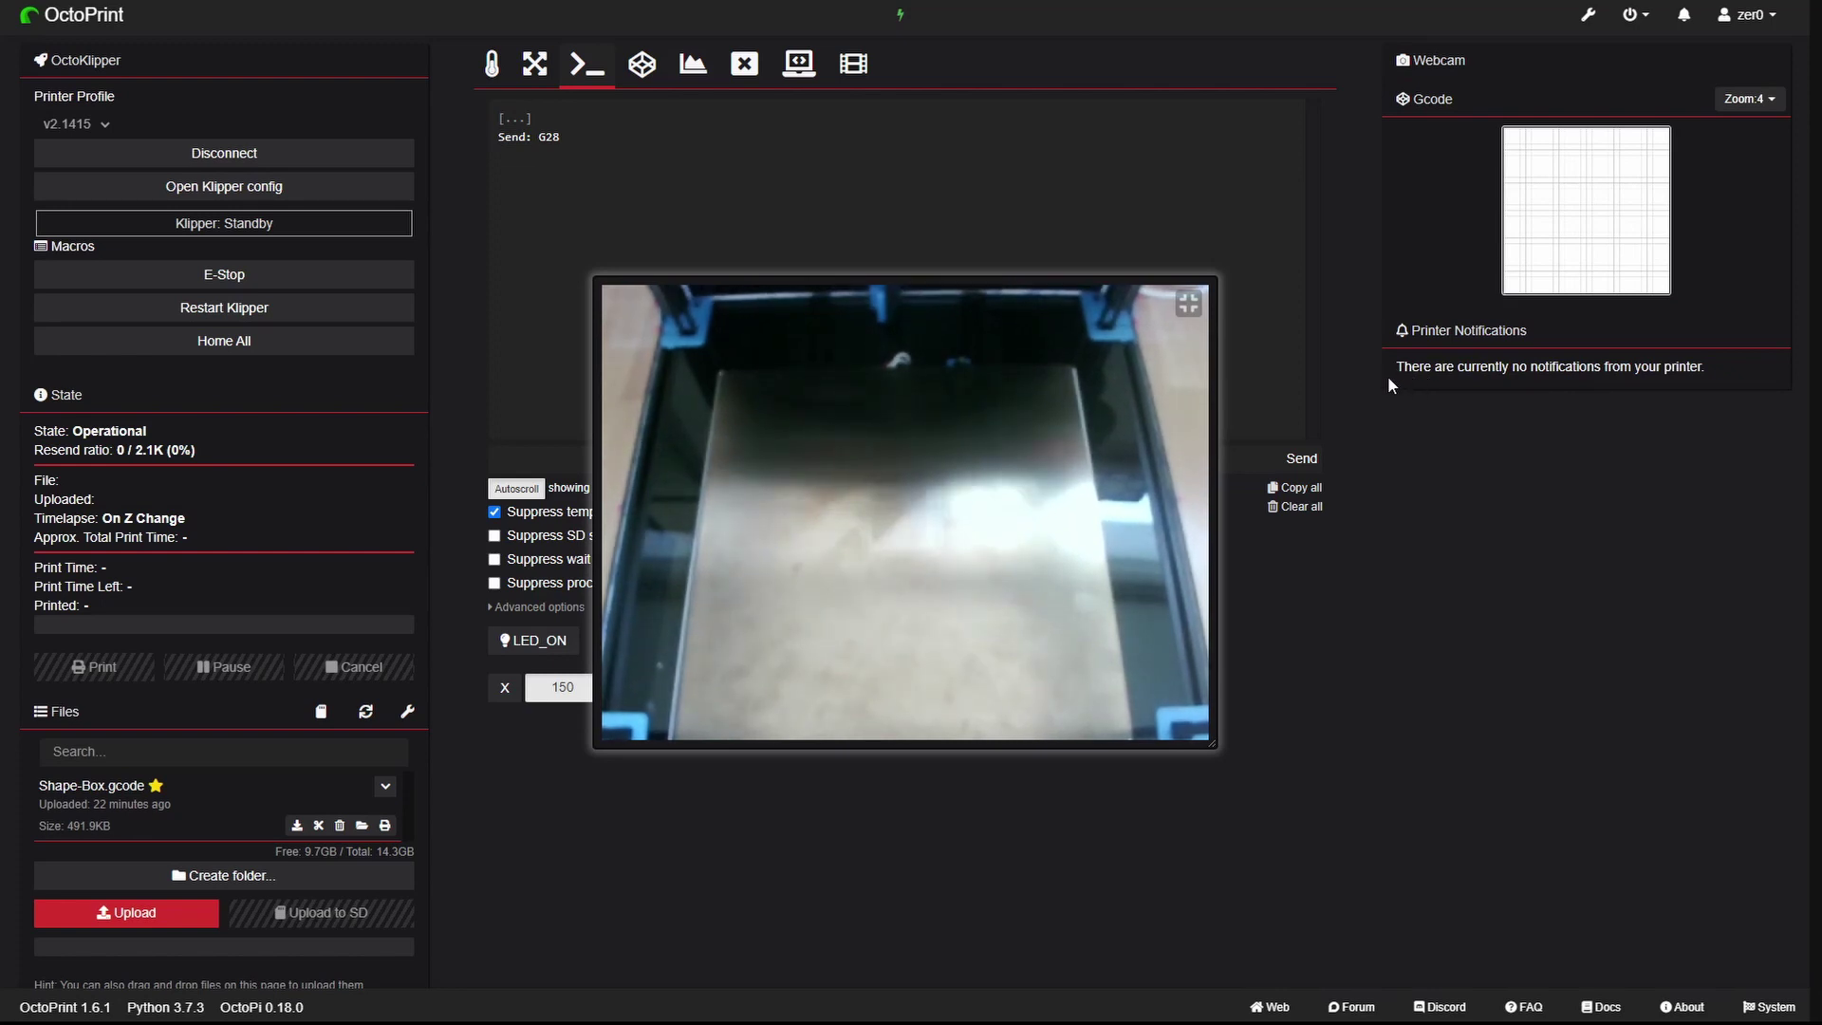
left_click(1188, 303)
- Try to level the gantry by sending quad_ganrty_level from the terminal, and check the enlarged webcam view
type("quad_")
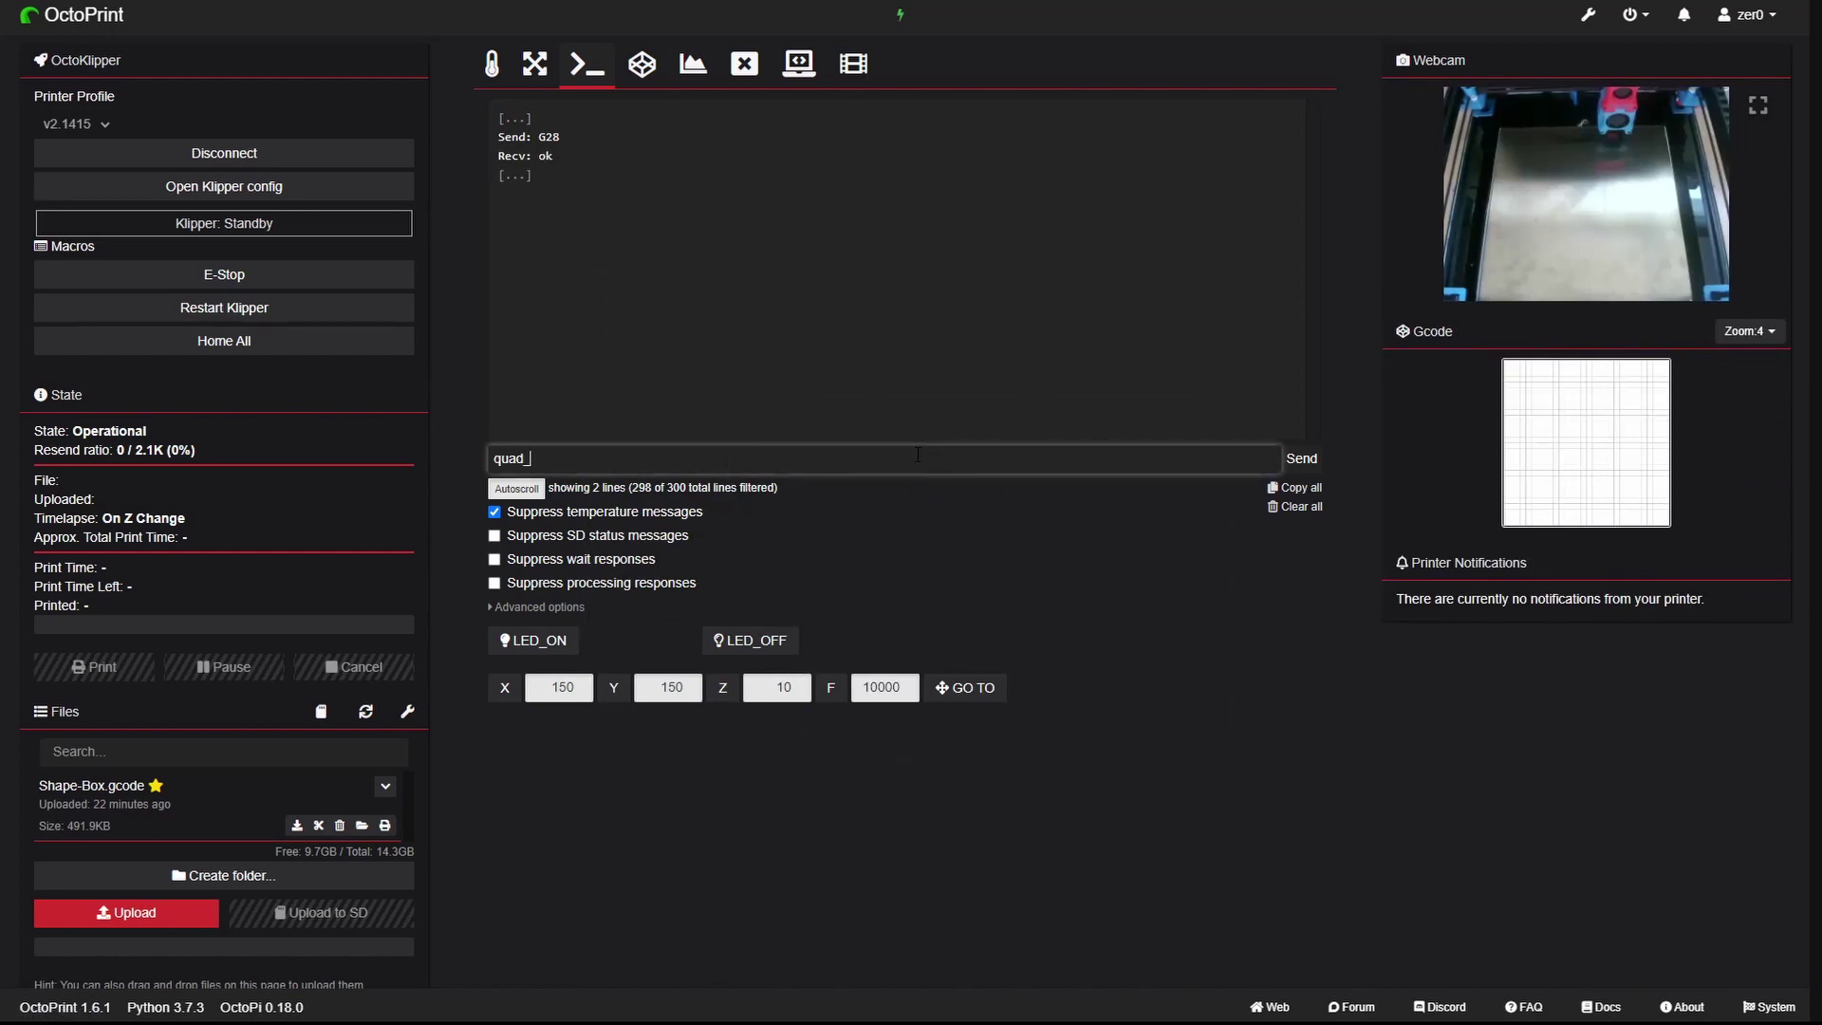
type("ganrty_level")
key("Return")
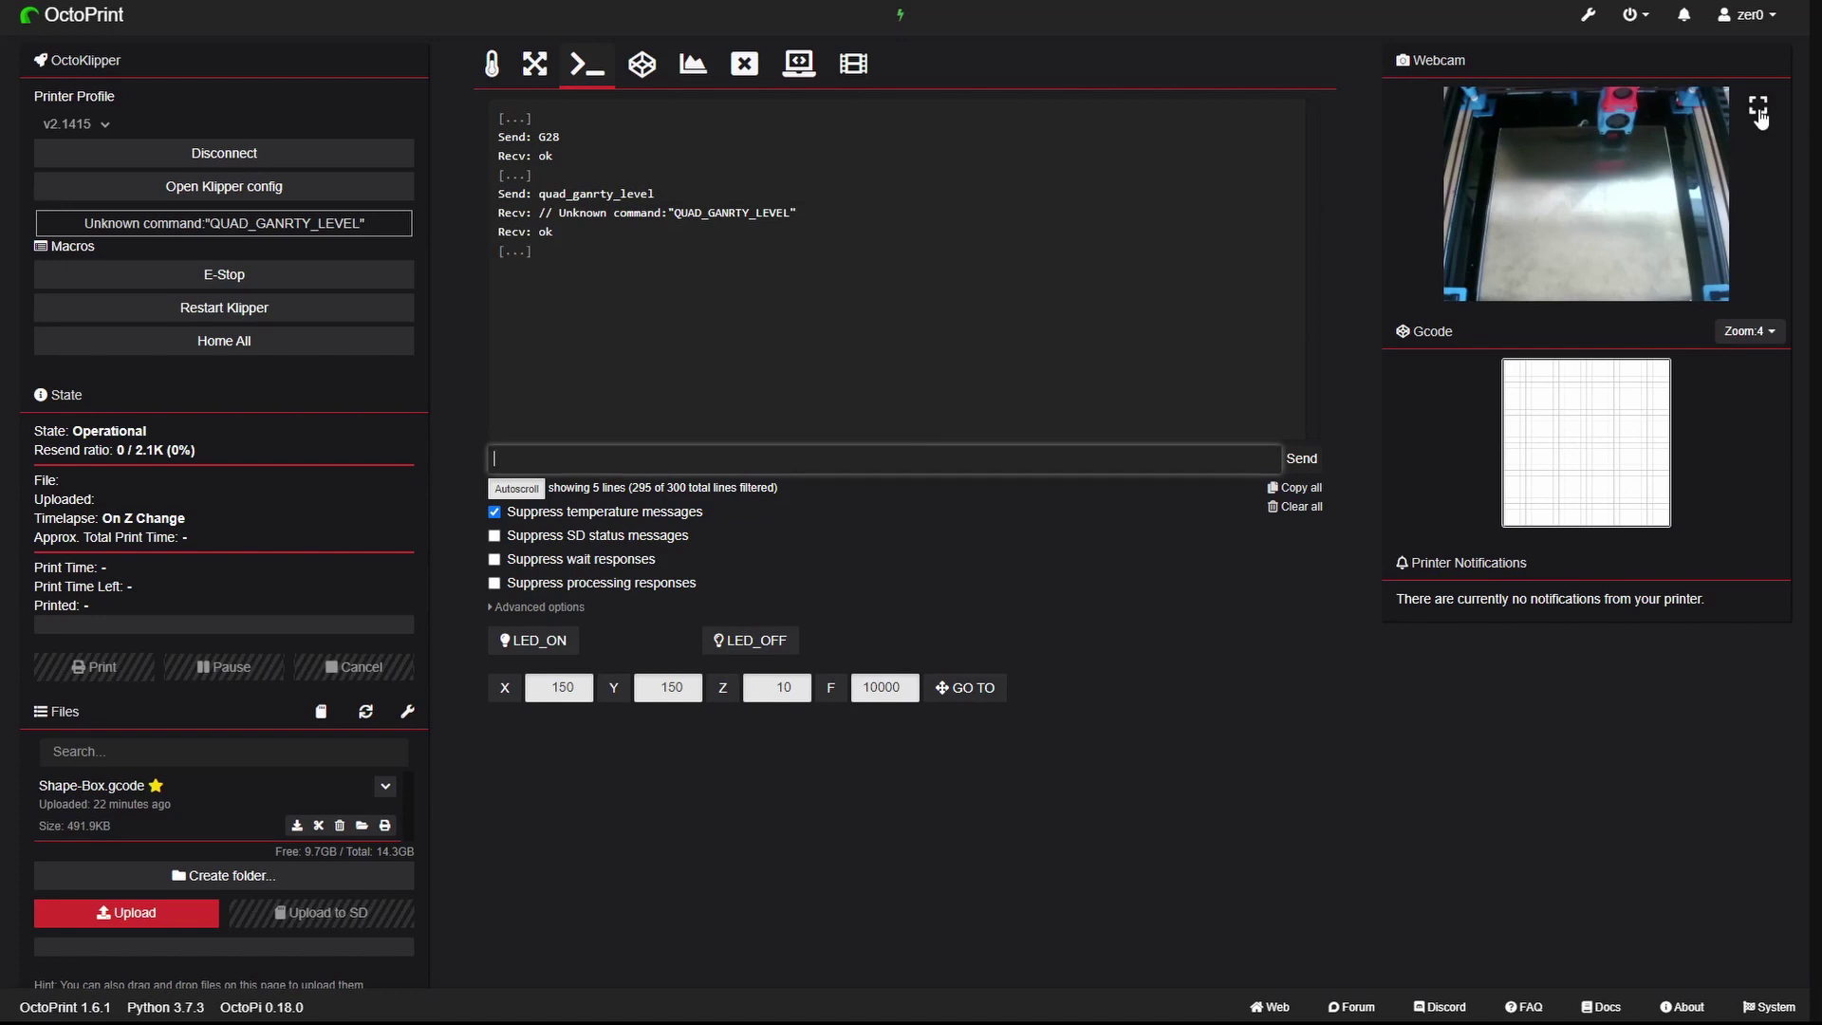
left_click(1757, 110)
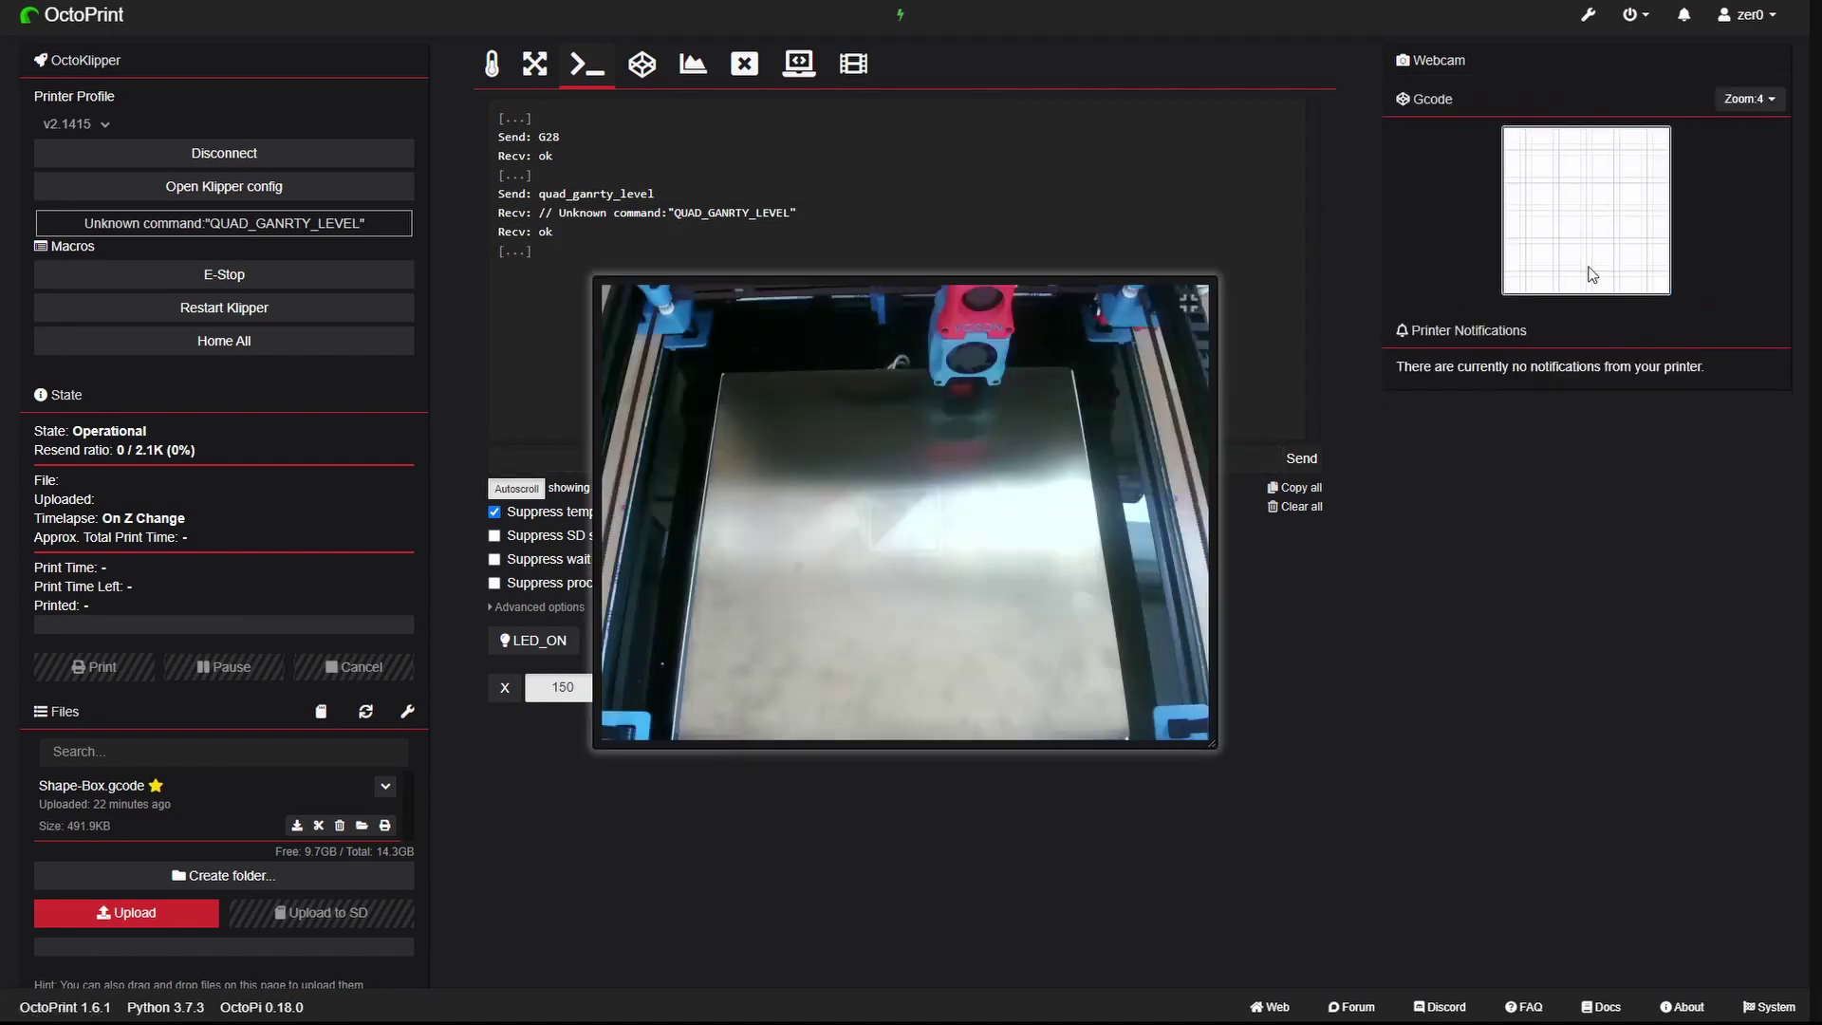
left_click(1188, 302)
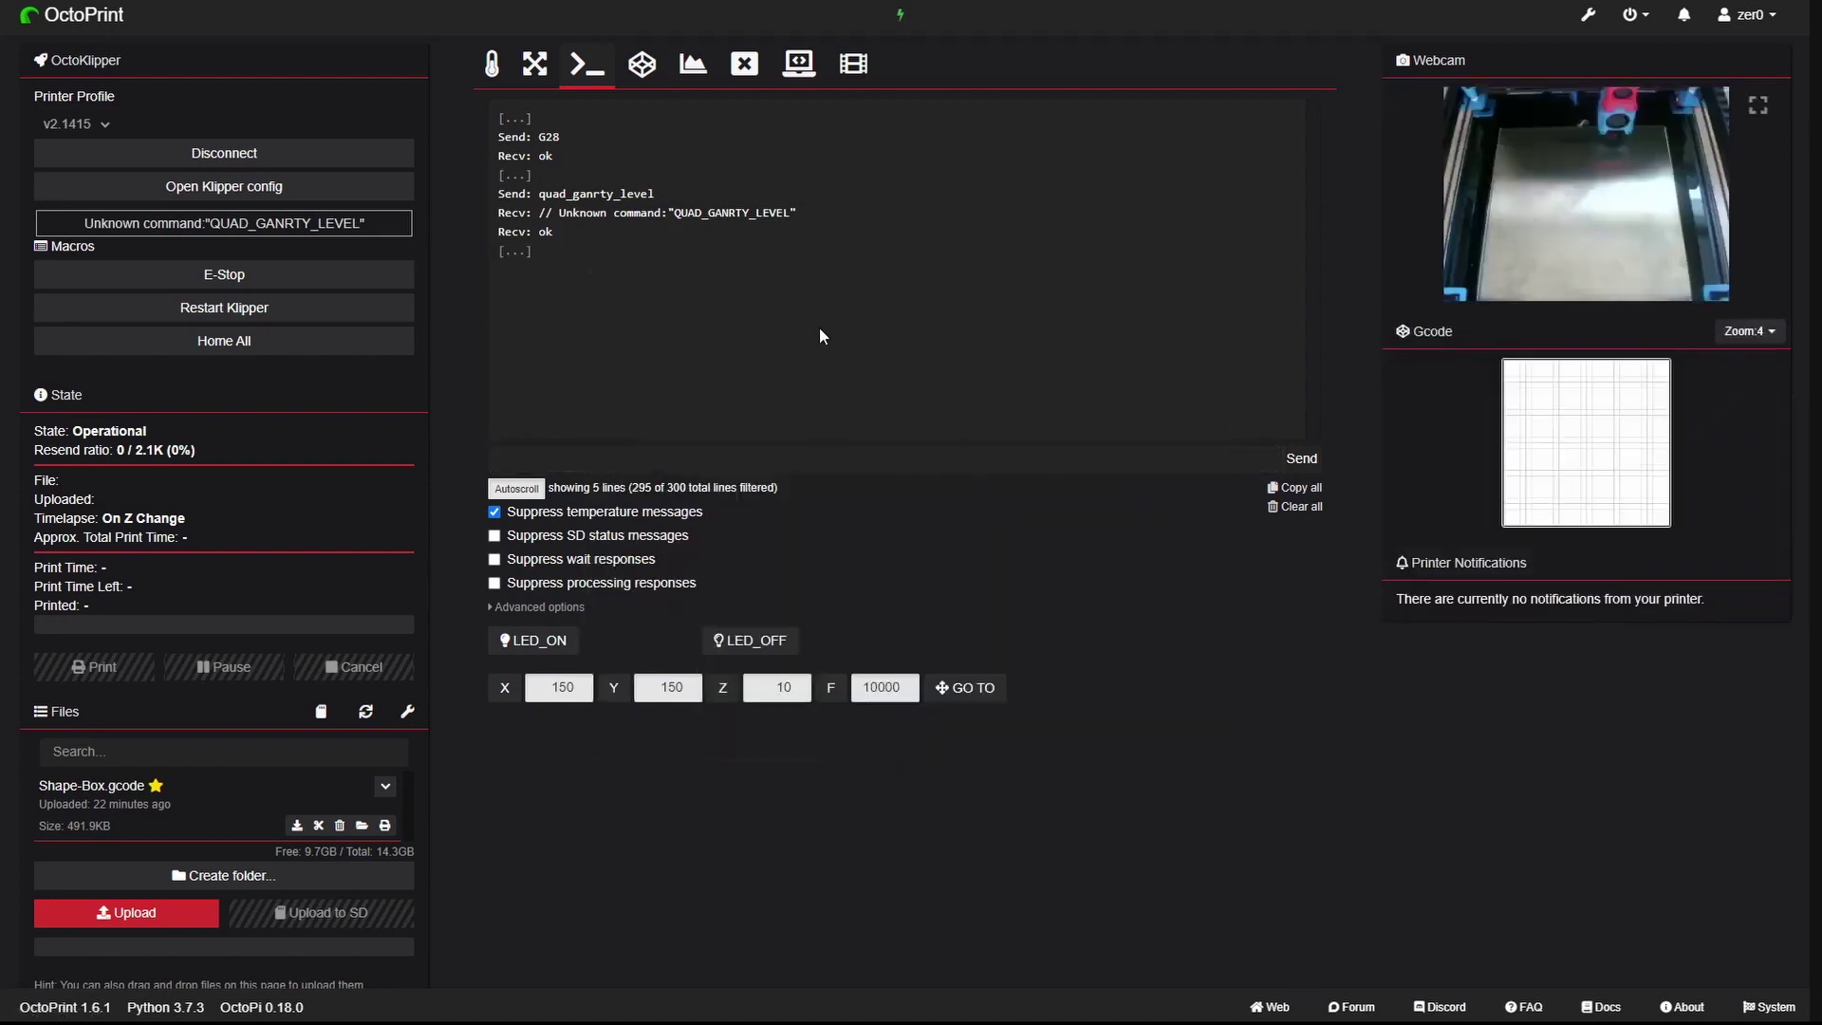
- Recall the last terminal command, correct it to quad_gantry_level and send it, watching the leveling in the enlarged webcam view
left_click(716, 453)
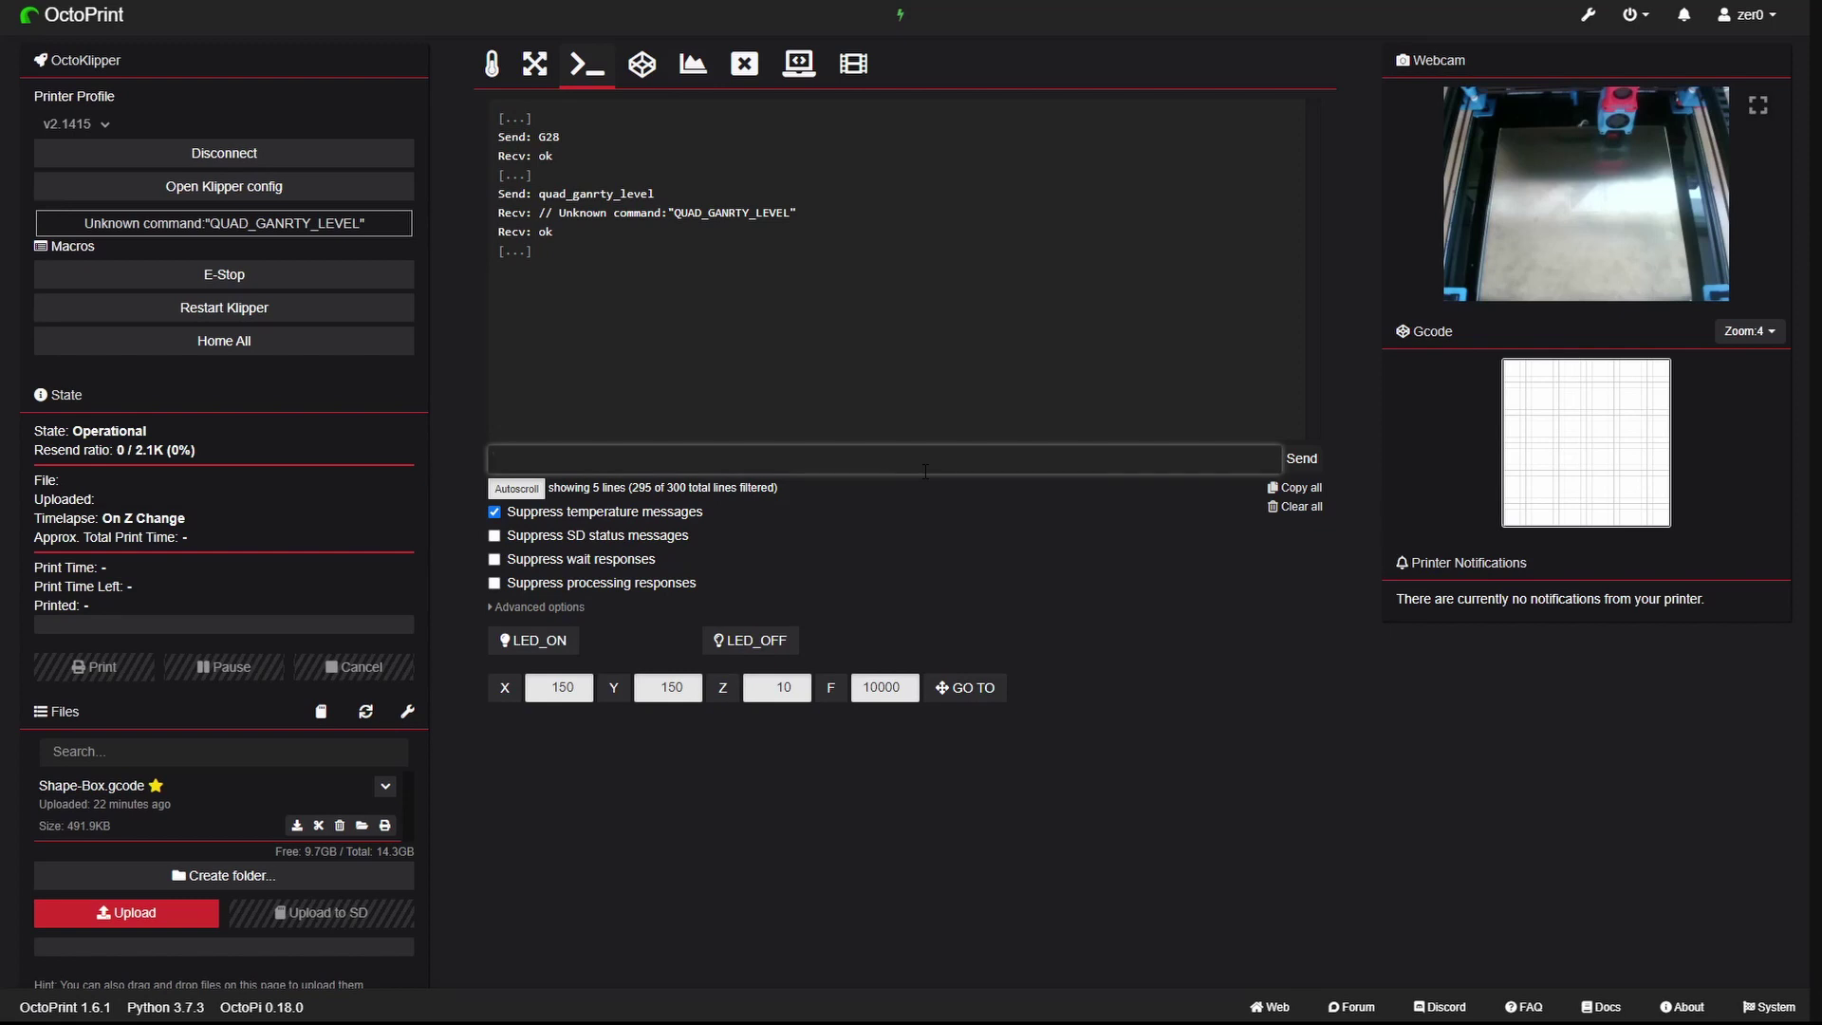
key("Up")
key("Left")
key("Left")
key("Left")
key("Left")
key("Left")
key("Left")
key("BackSpace")
type("r")
key("Return")
left_click(1757, 105)
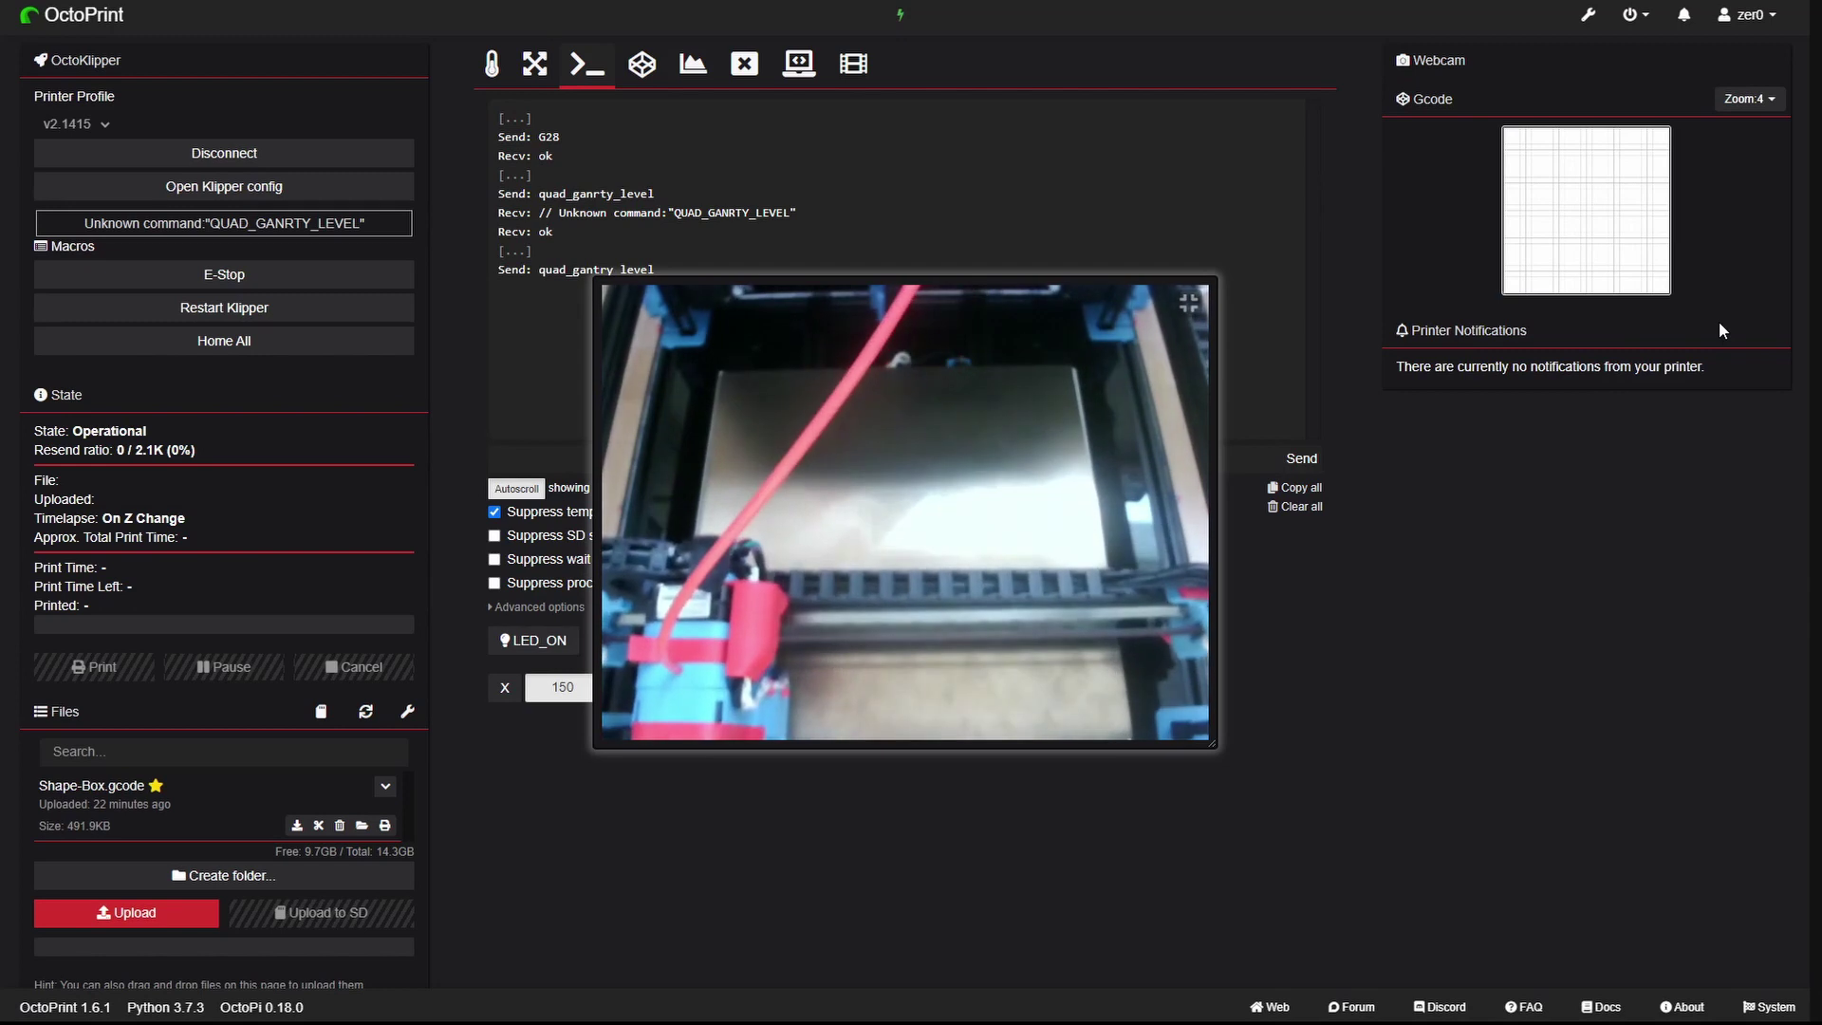
left_click(1188, 302)
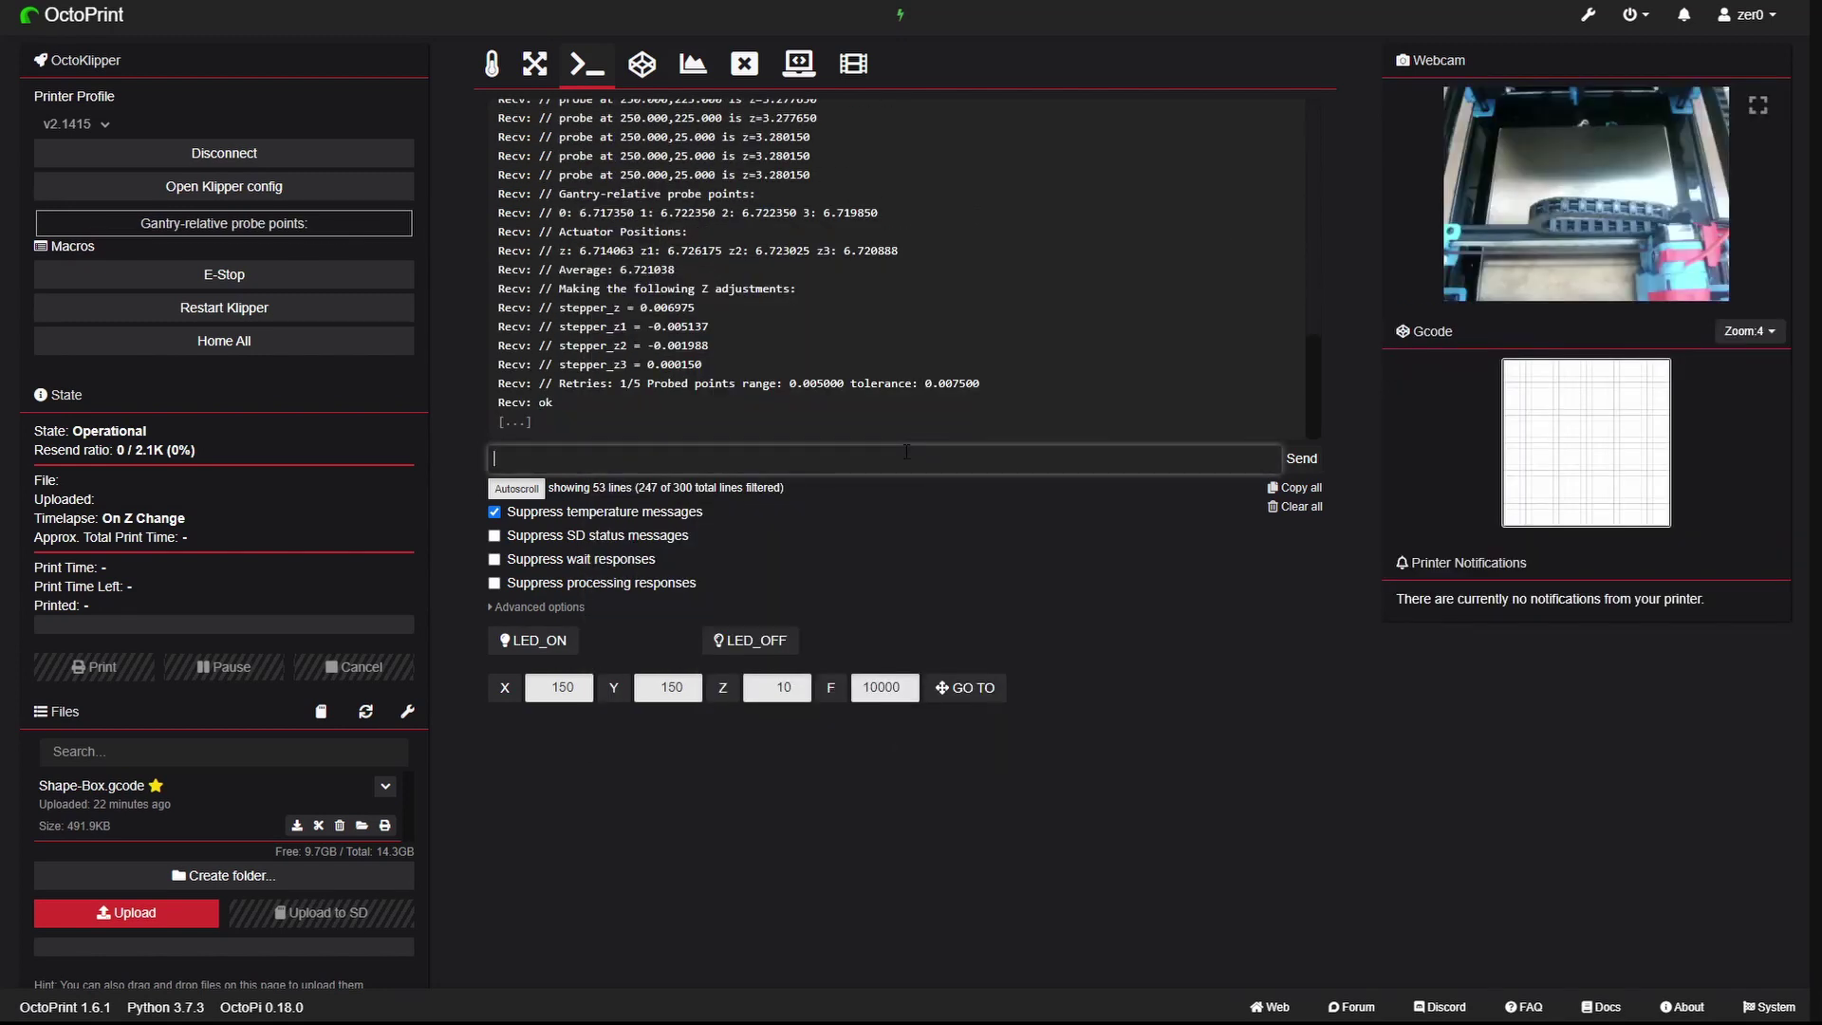
- Discard the active bed mesh with bed_mesh_clear, and probe a new one with bed_mesh_calibrate in the terminal
type("bed_mesh_clear")
key("Return")
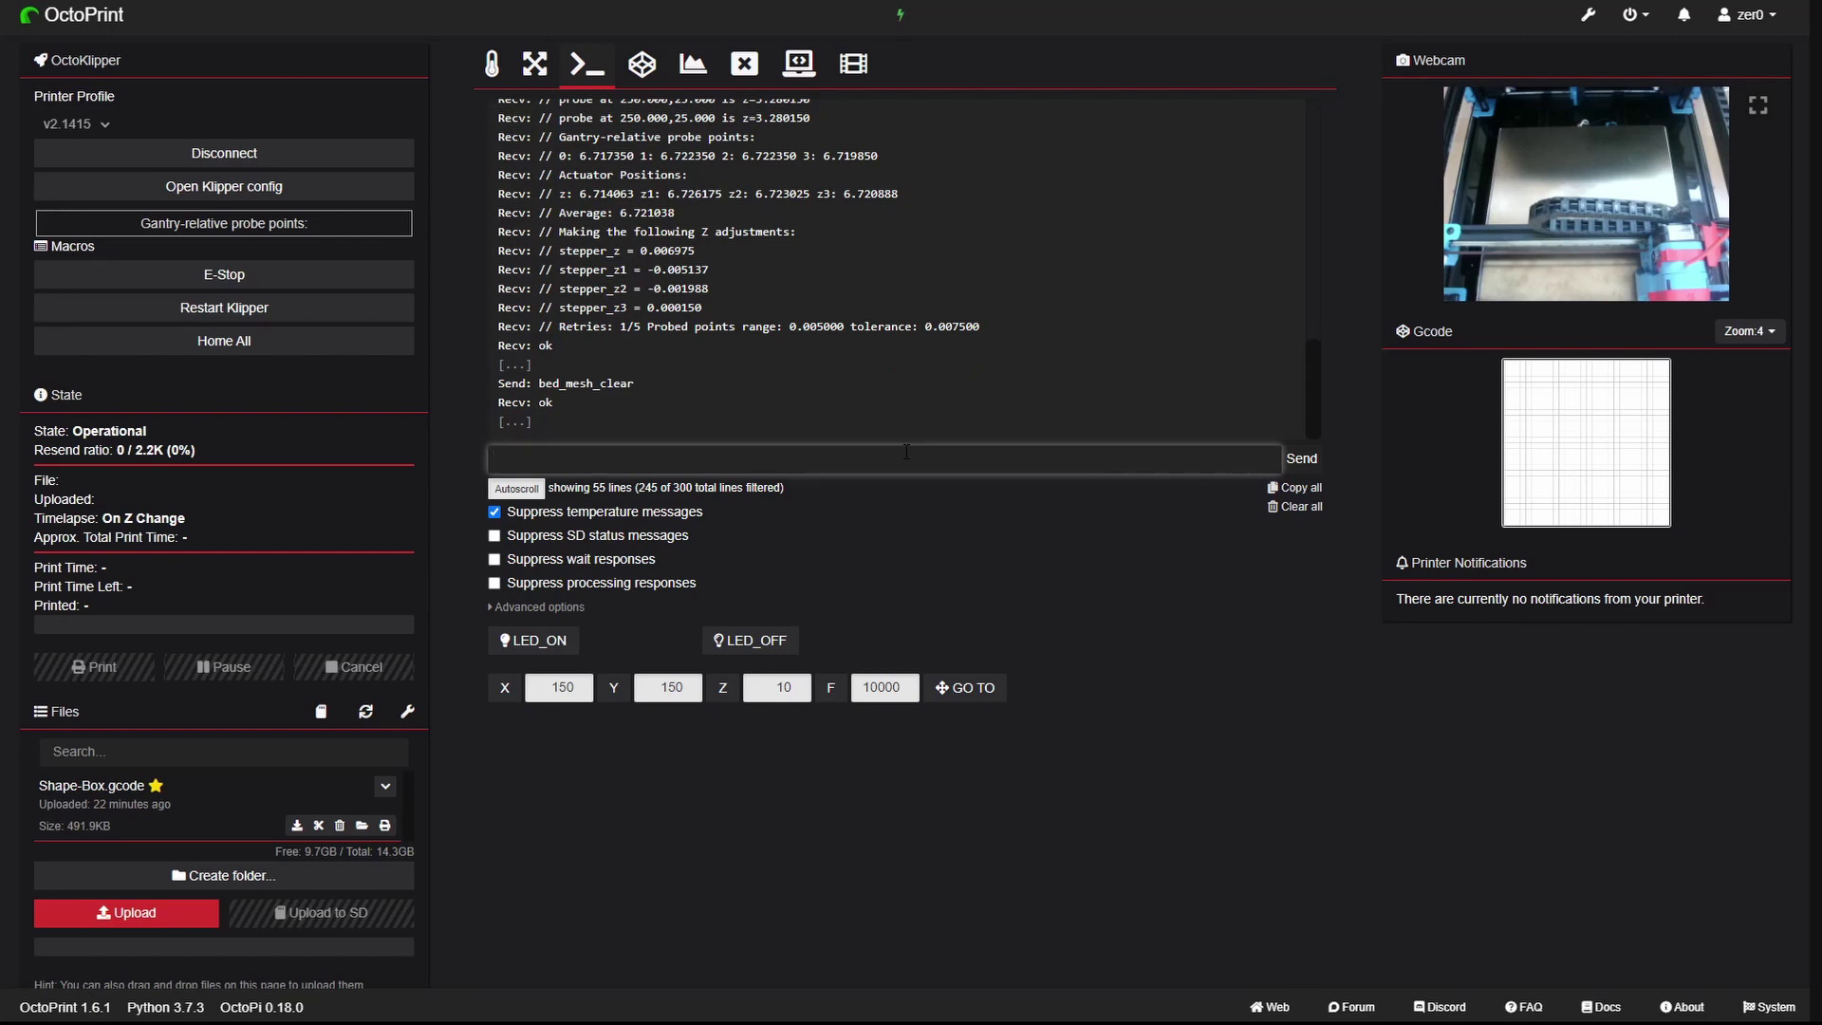
type("bed-")
type("mesh_")
type("calibrate")
key("BackSpace")
type("_")
key("Return")
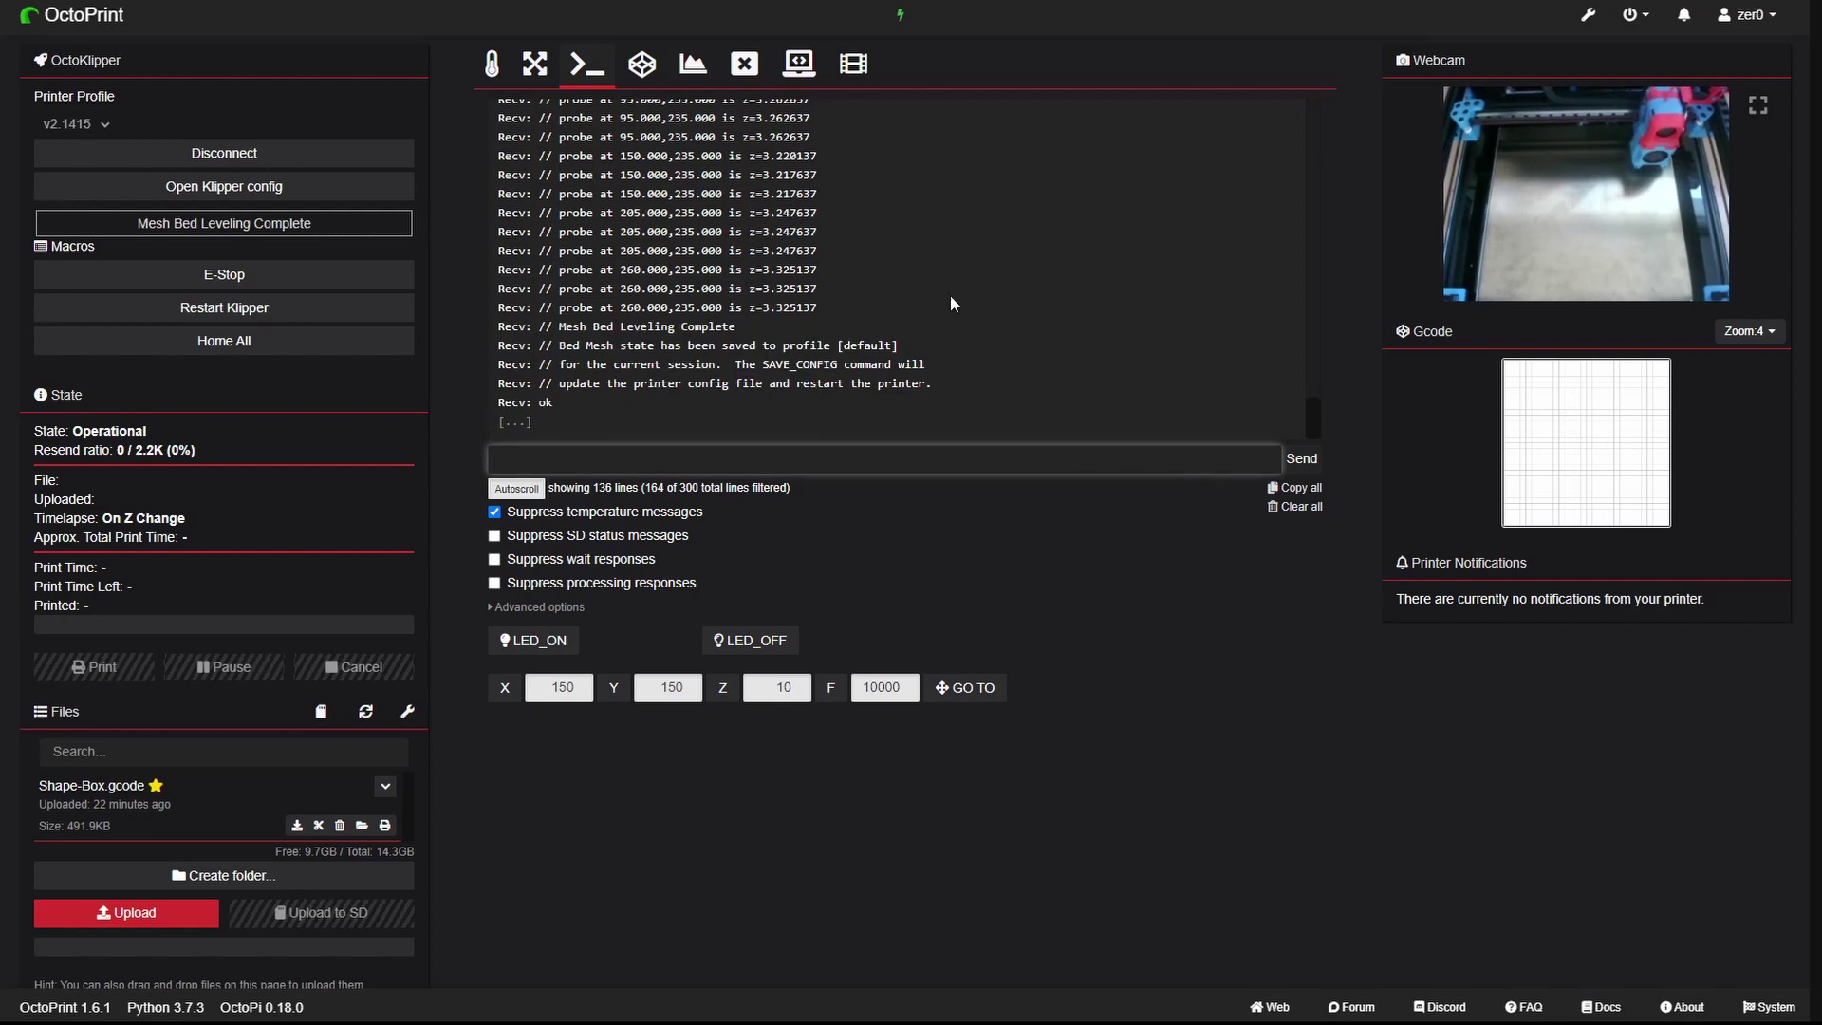
- Update the mesh in Bed Visualizer and inspect the resulting 3D graph from above and from the side
left_click(693, 66)
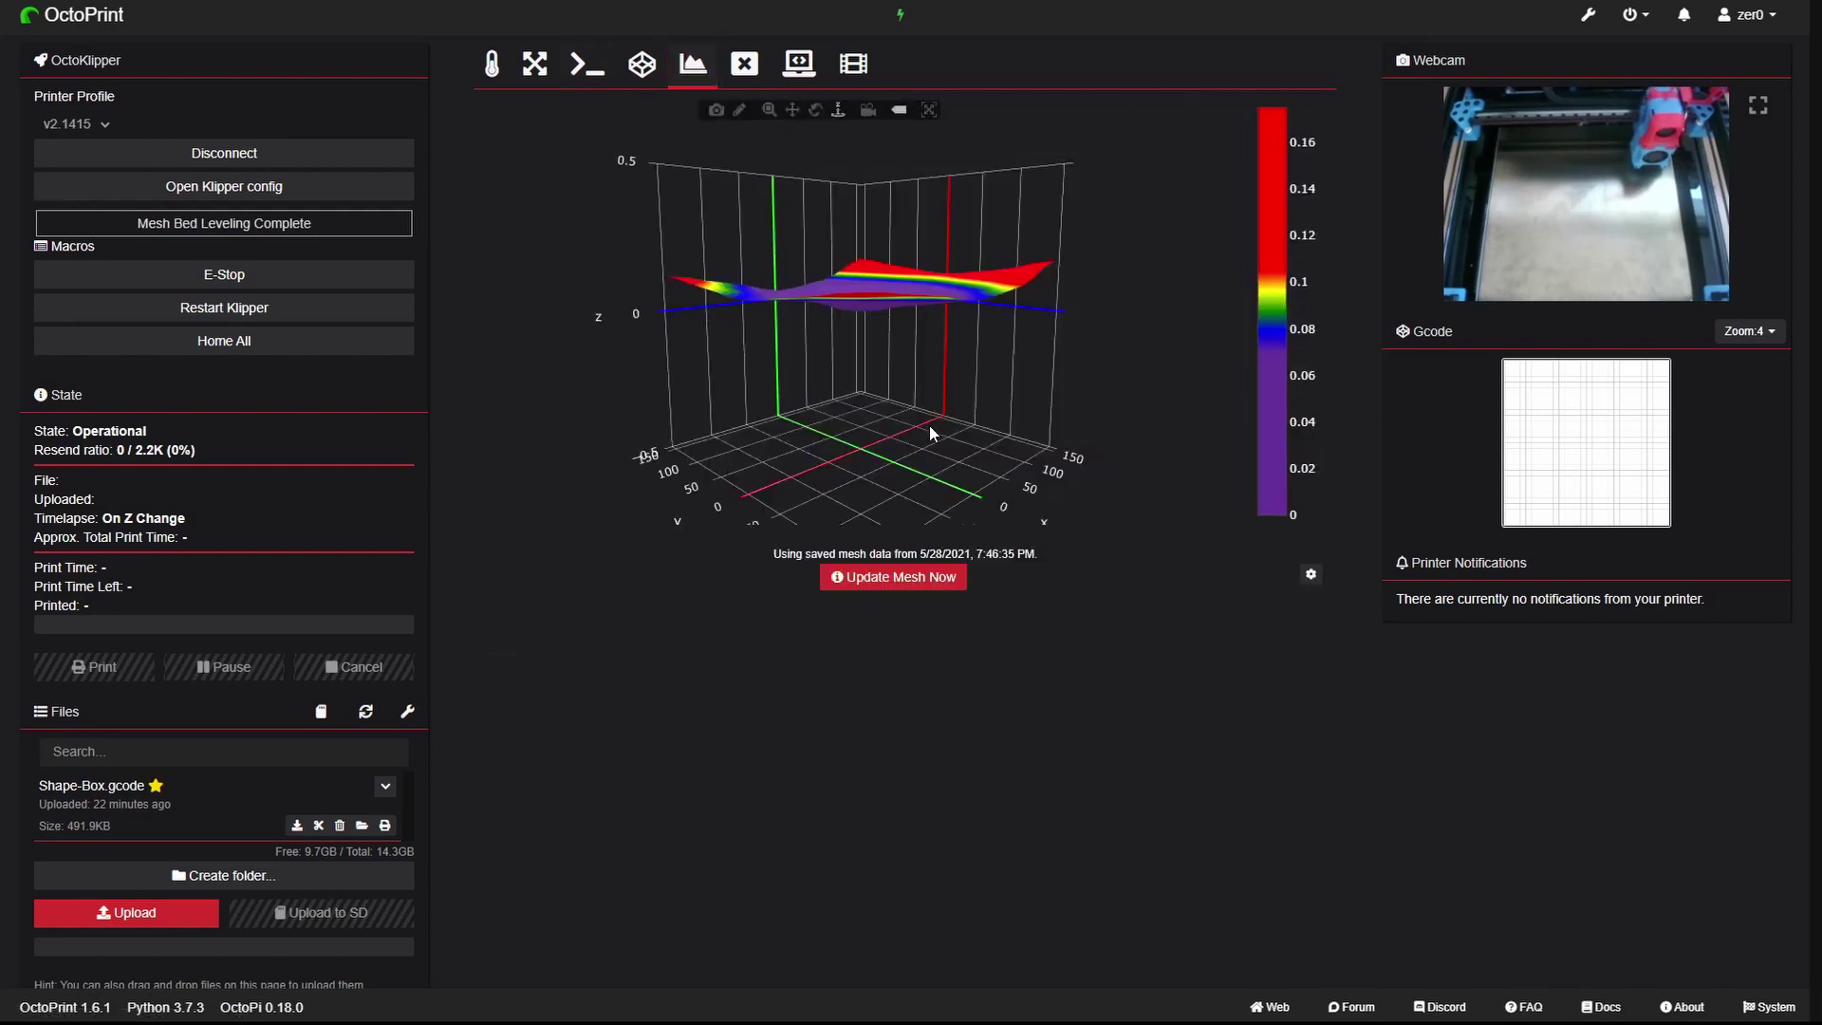
left_click(887, 579)
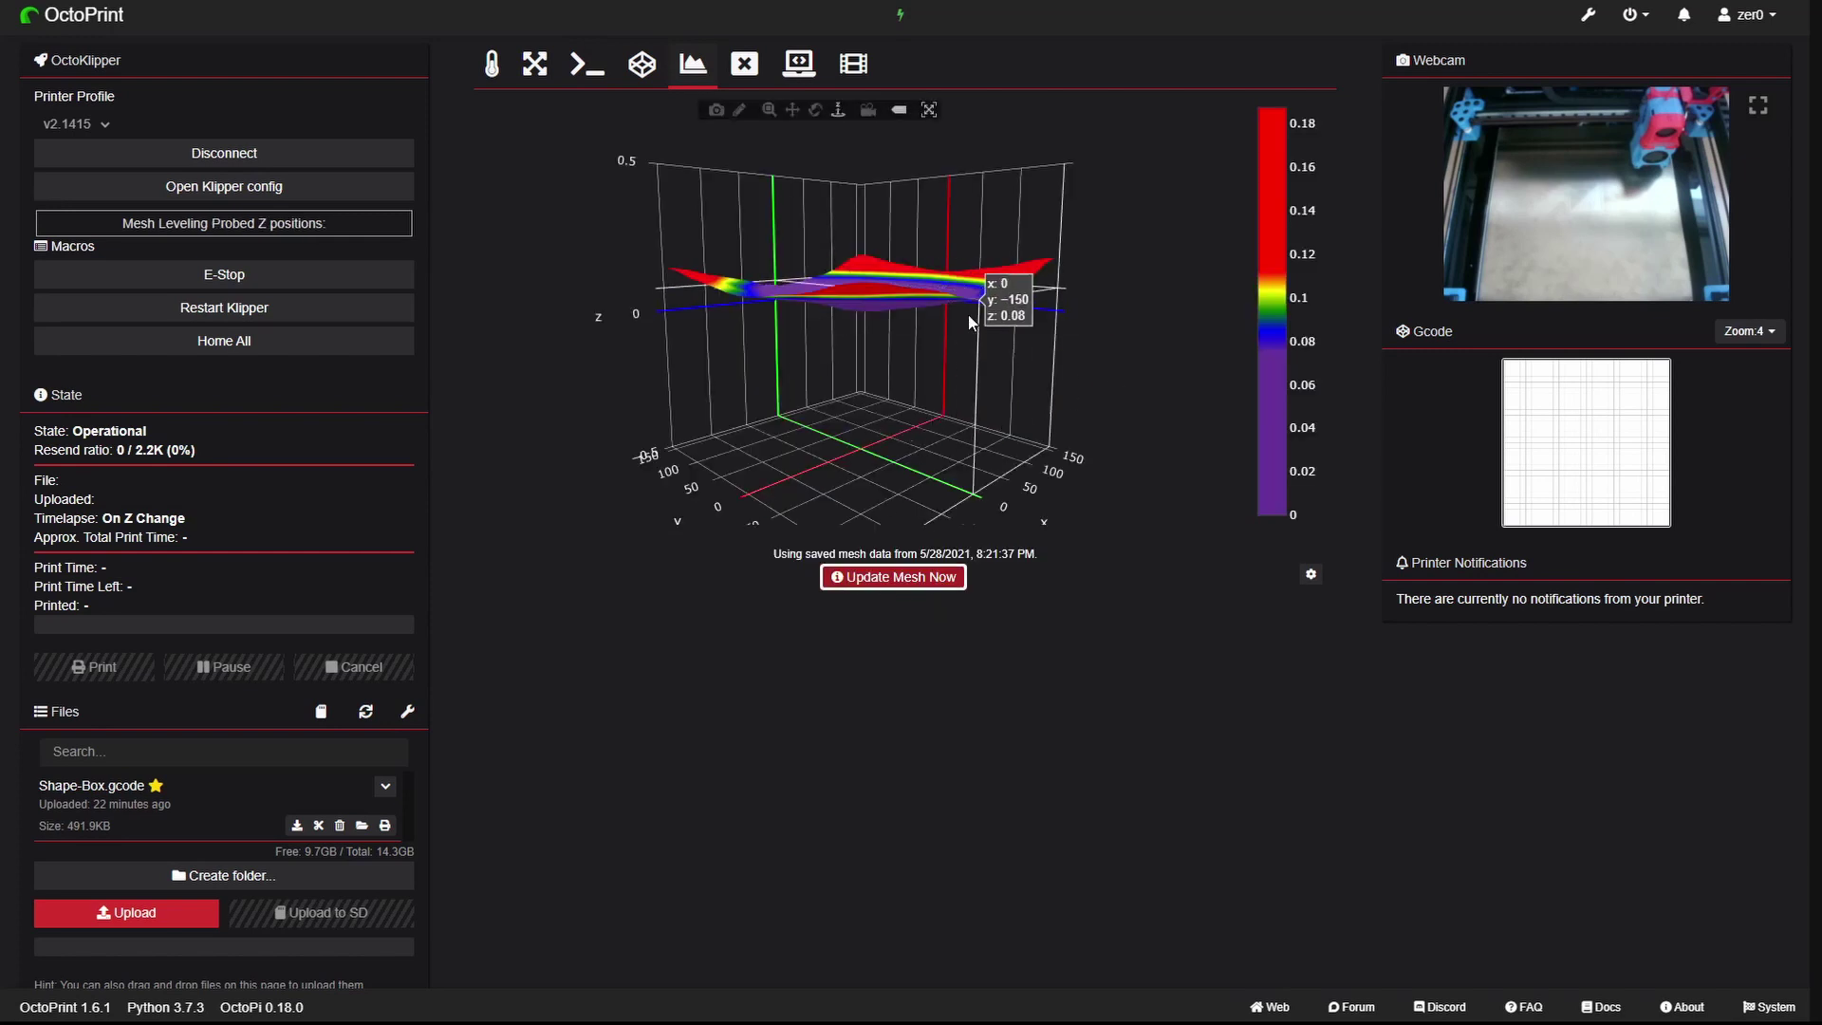
left_click_drag(896, 309, 904, 380)
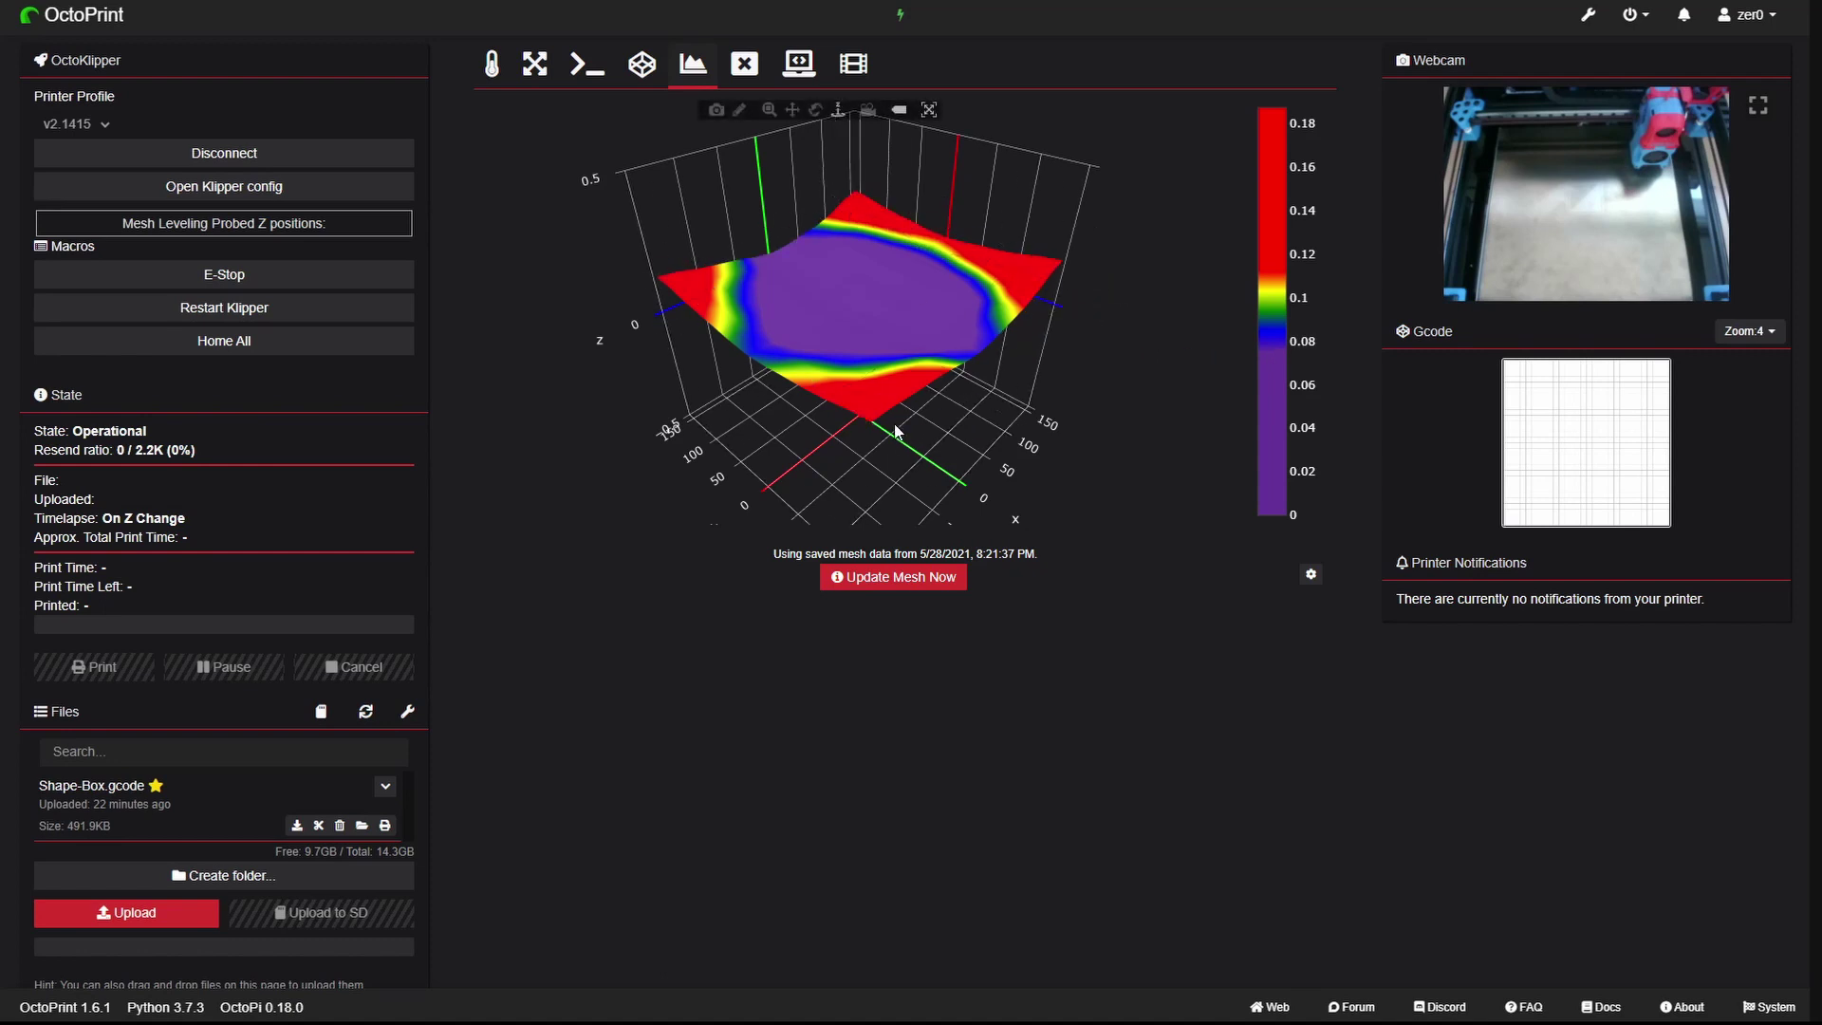
left_click_drag(953, 395, 972, 434)
left_click_drag(864, 299, 988, 458)
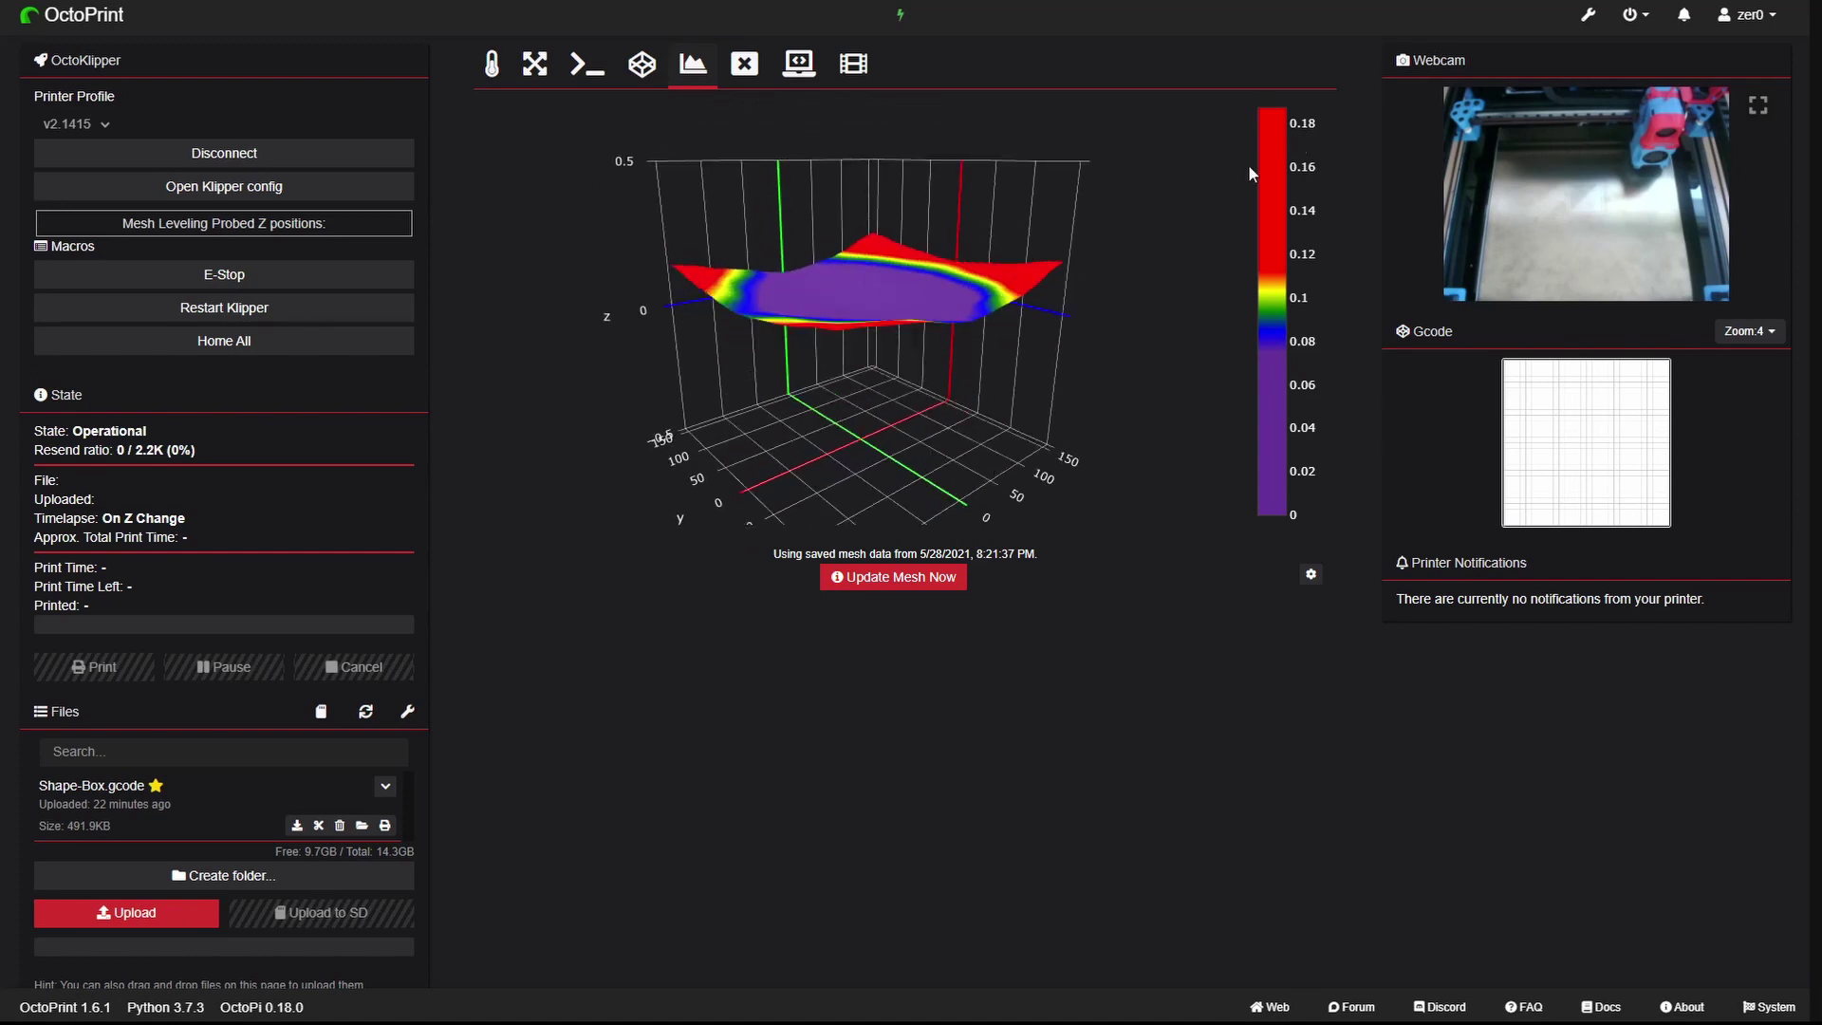
- Examine the Z heights at the corners, edges and center of the bed mesh graph from several angles
mouse_move(1061, 267)
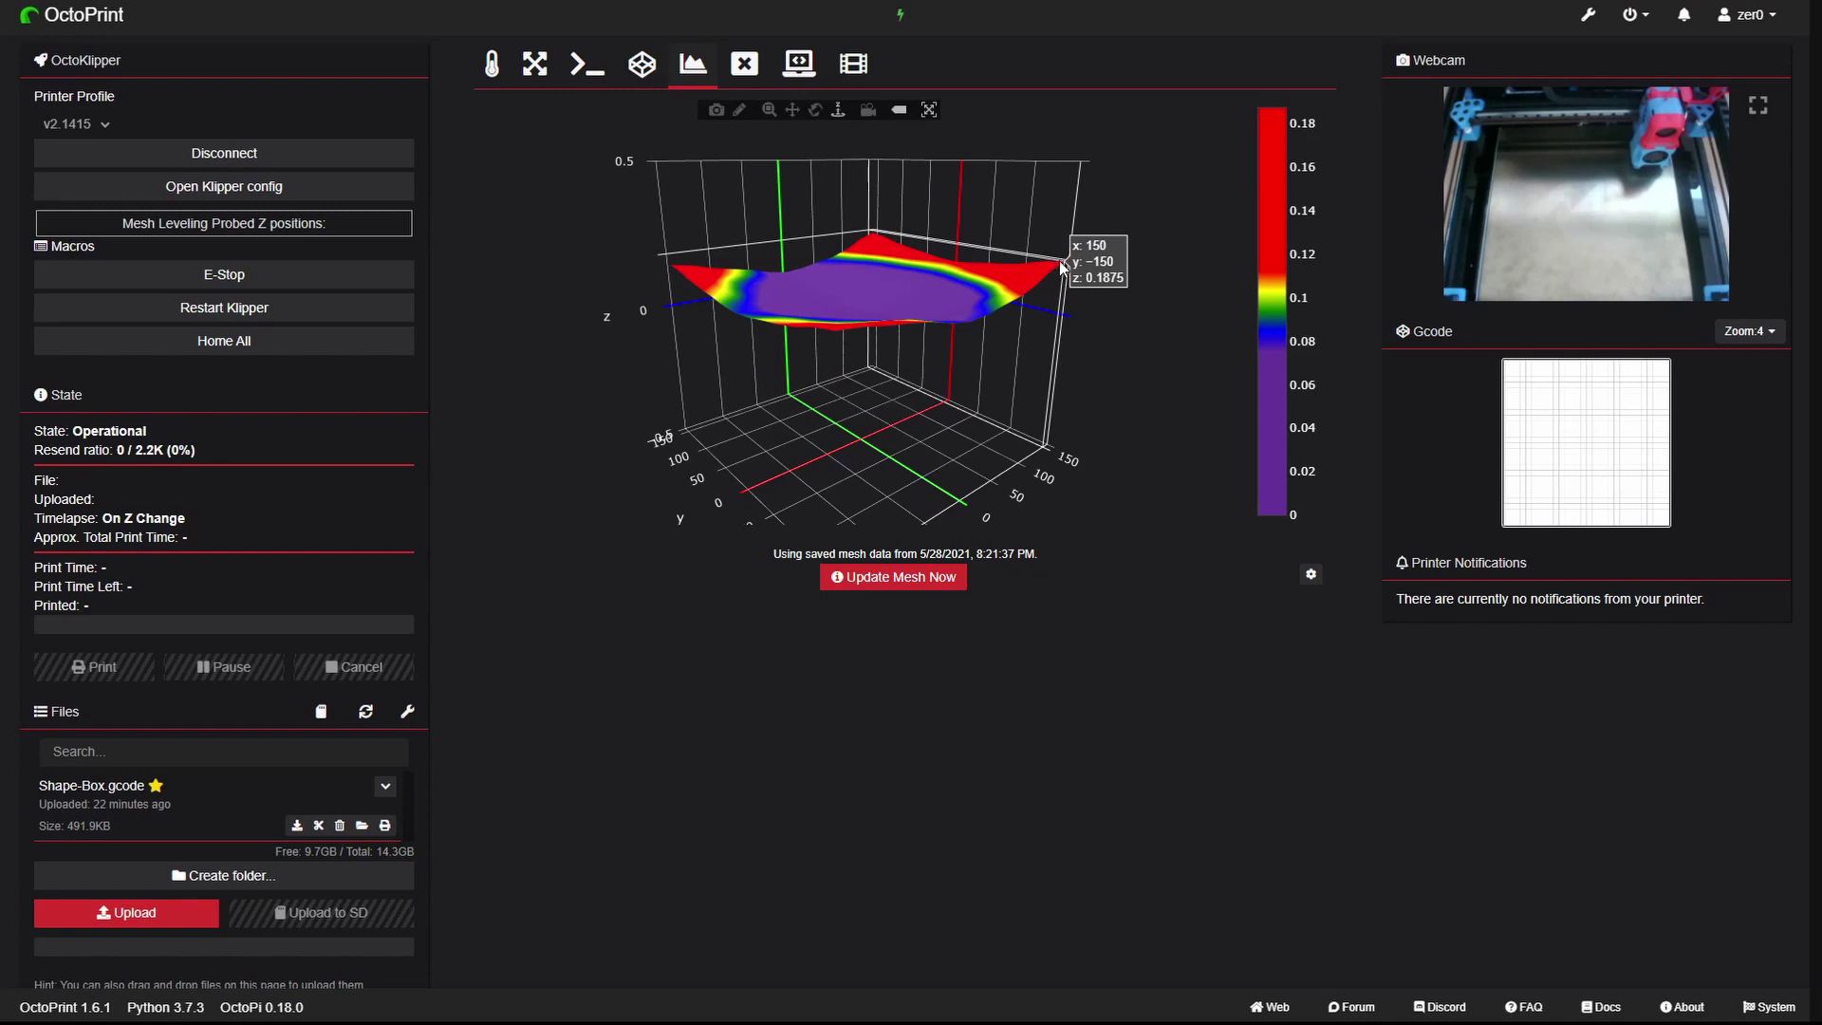
mouse_move(675, 273)
mouse_move(873, 292)
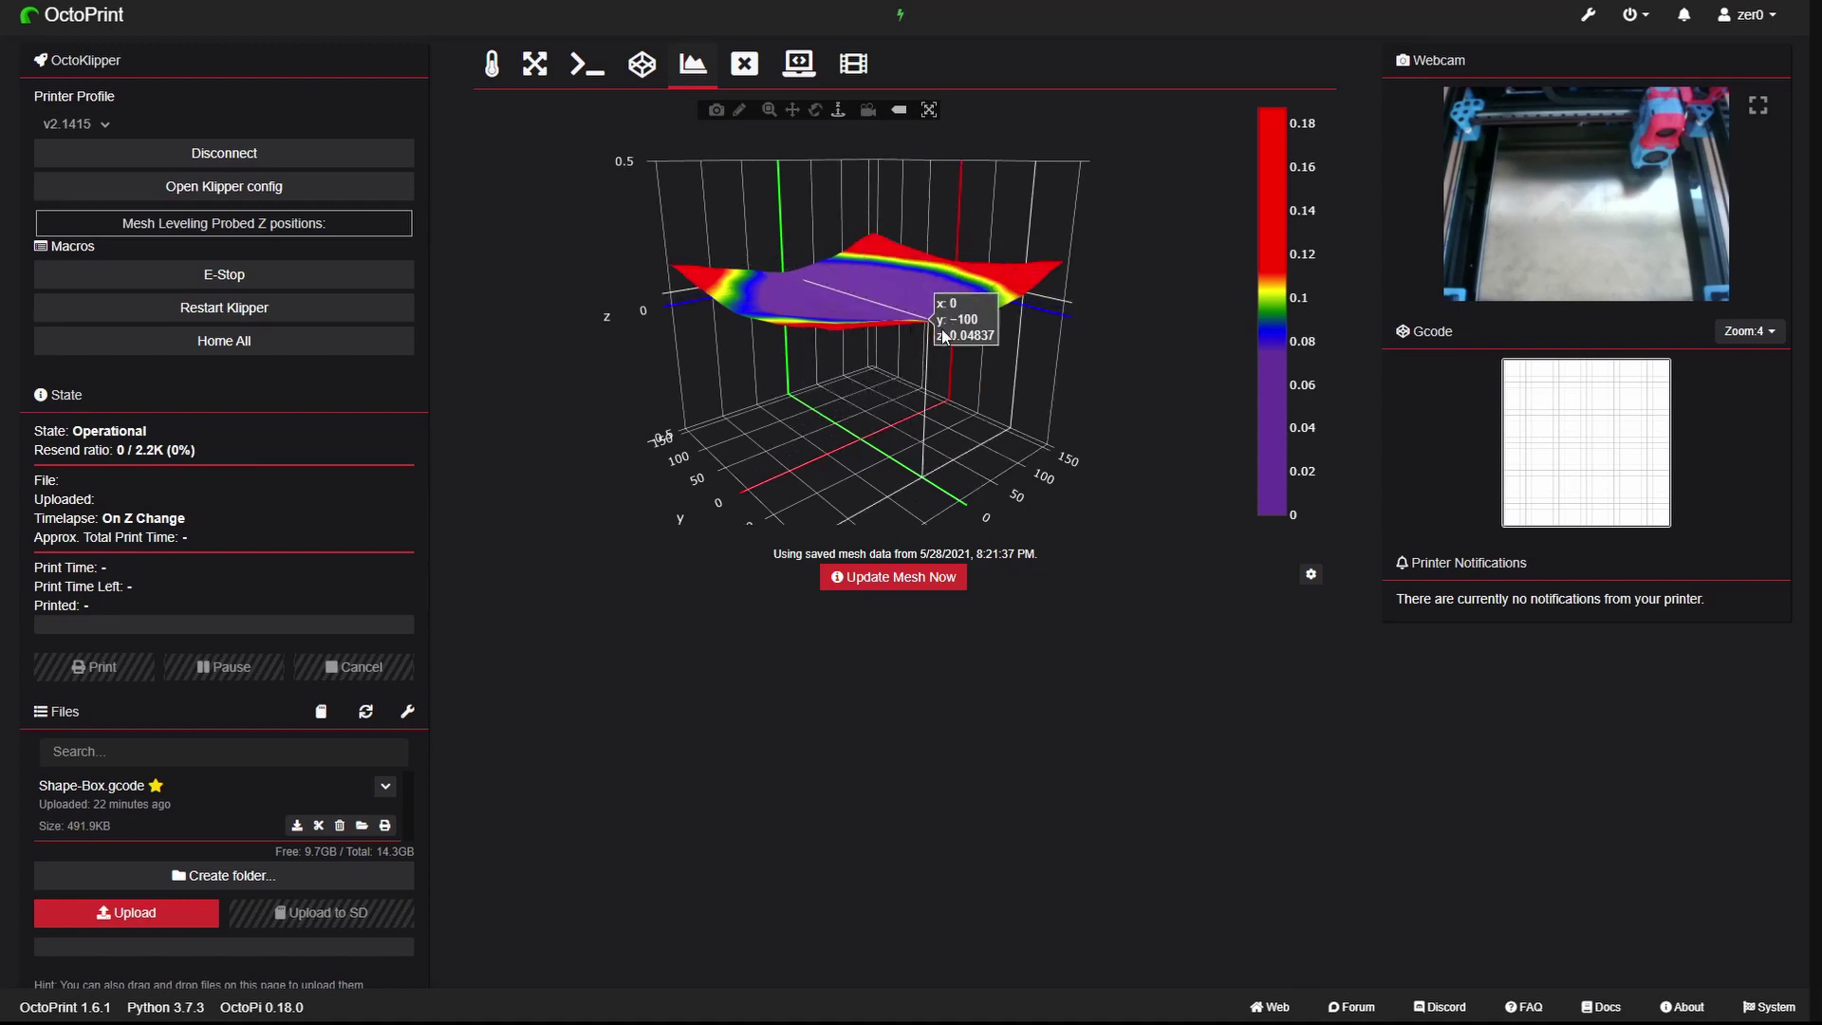
left_click_drag(1013, 417, 1033, 439)
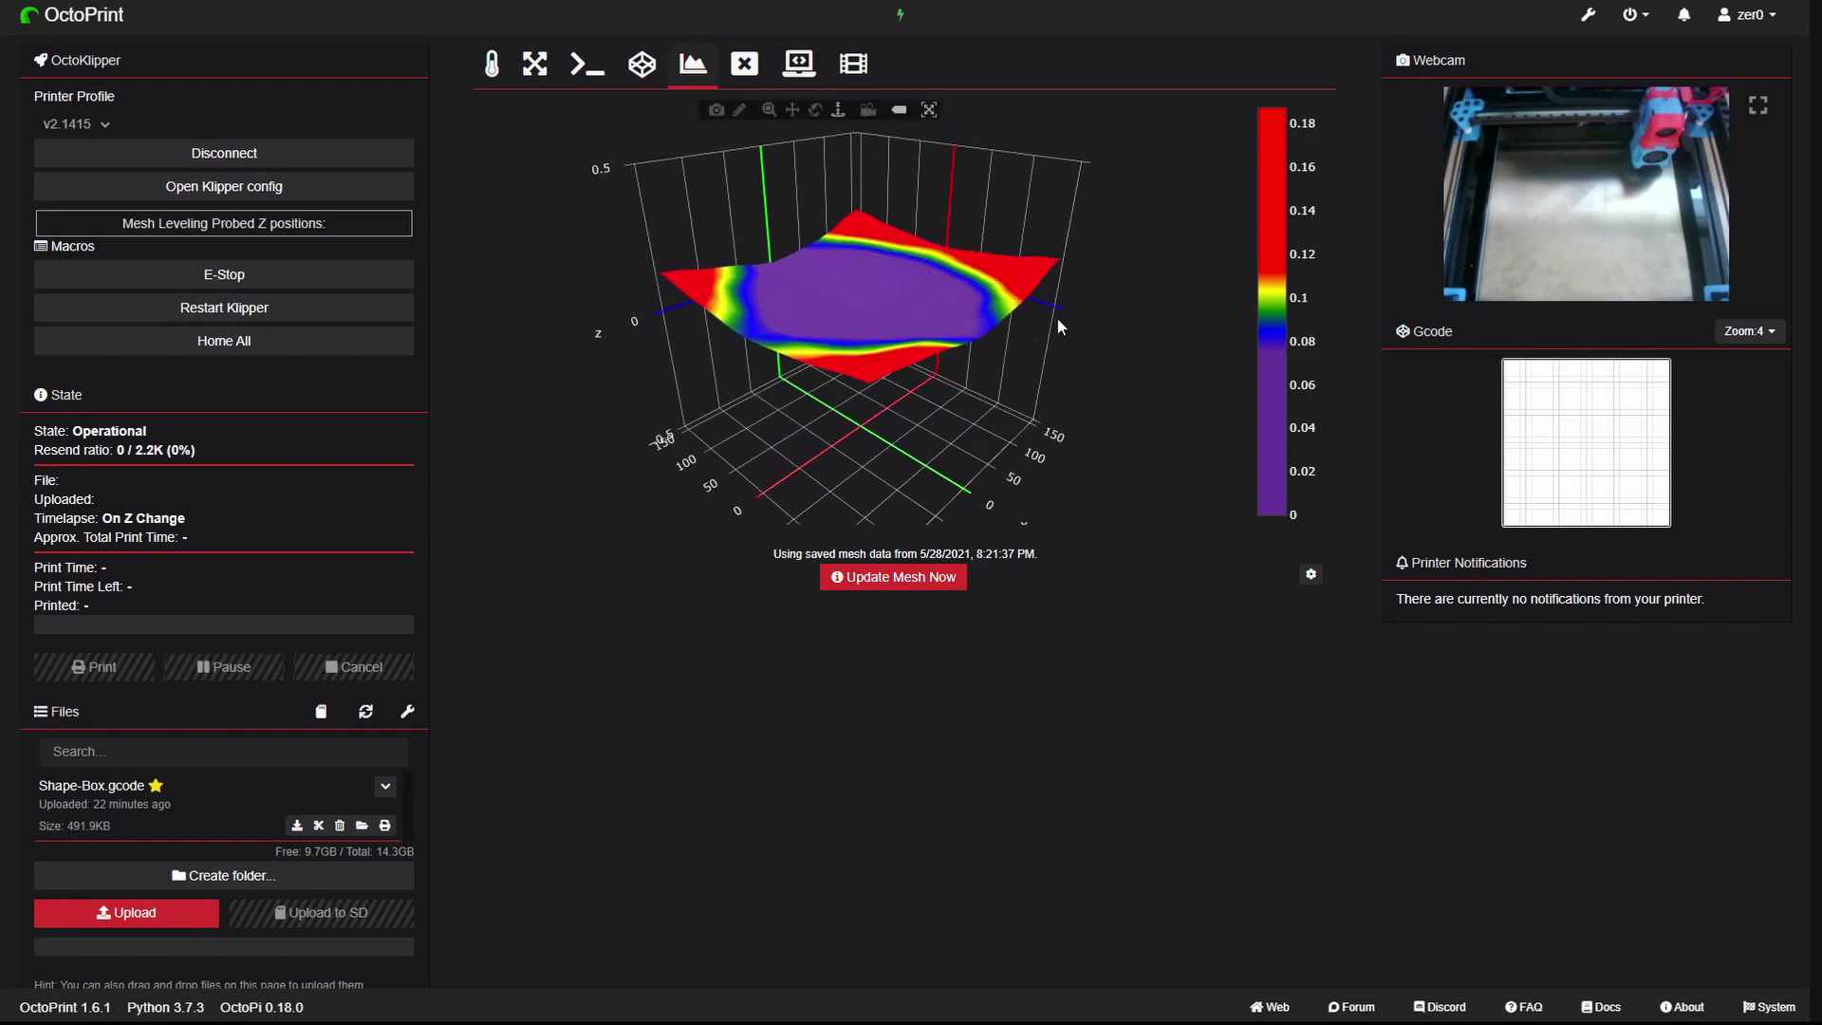
mouse_move(897, 307)
left_click_drag(1056, 429, 1009, 397)
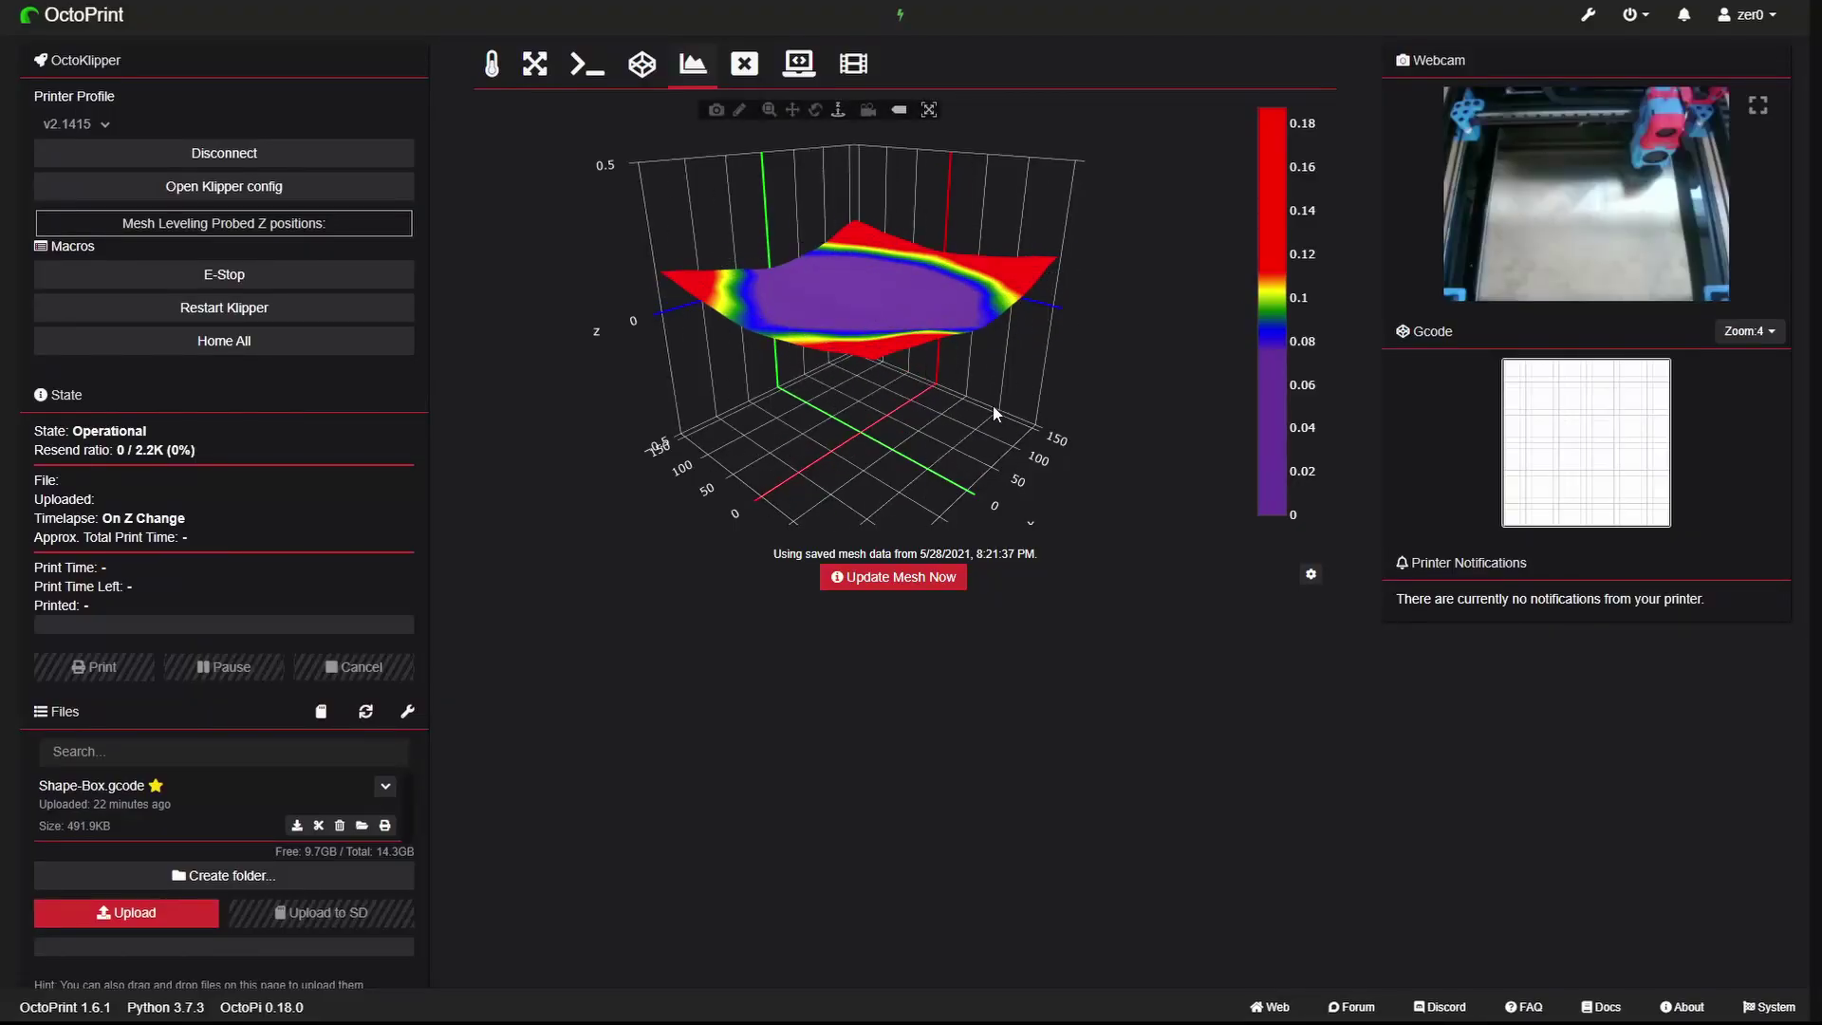
left_click_drag(1030, 430, 1000, 451)
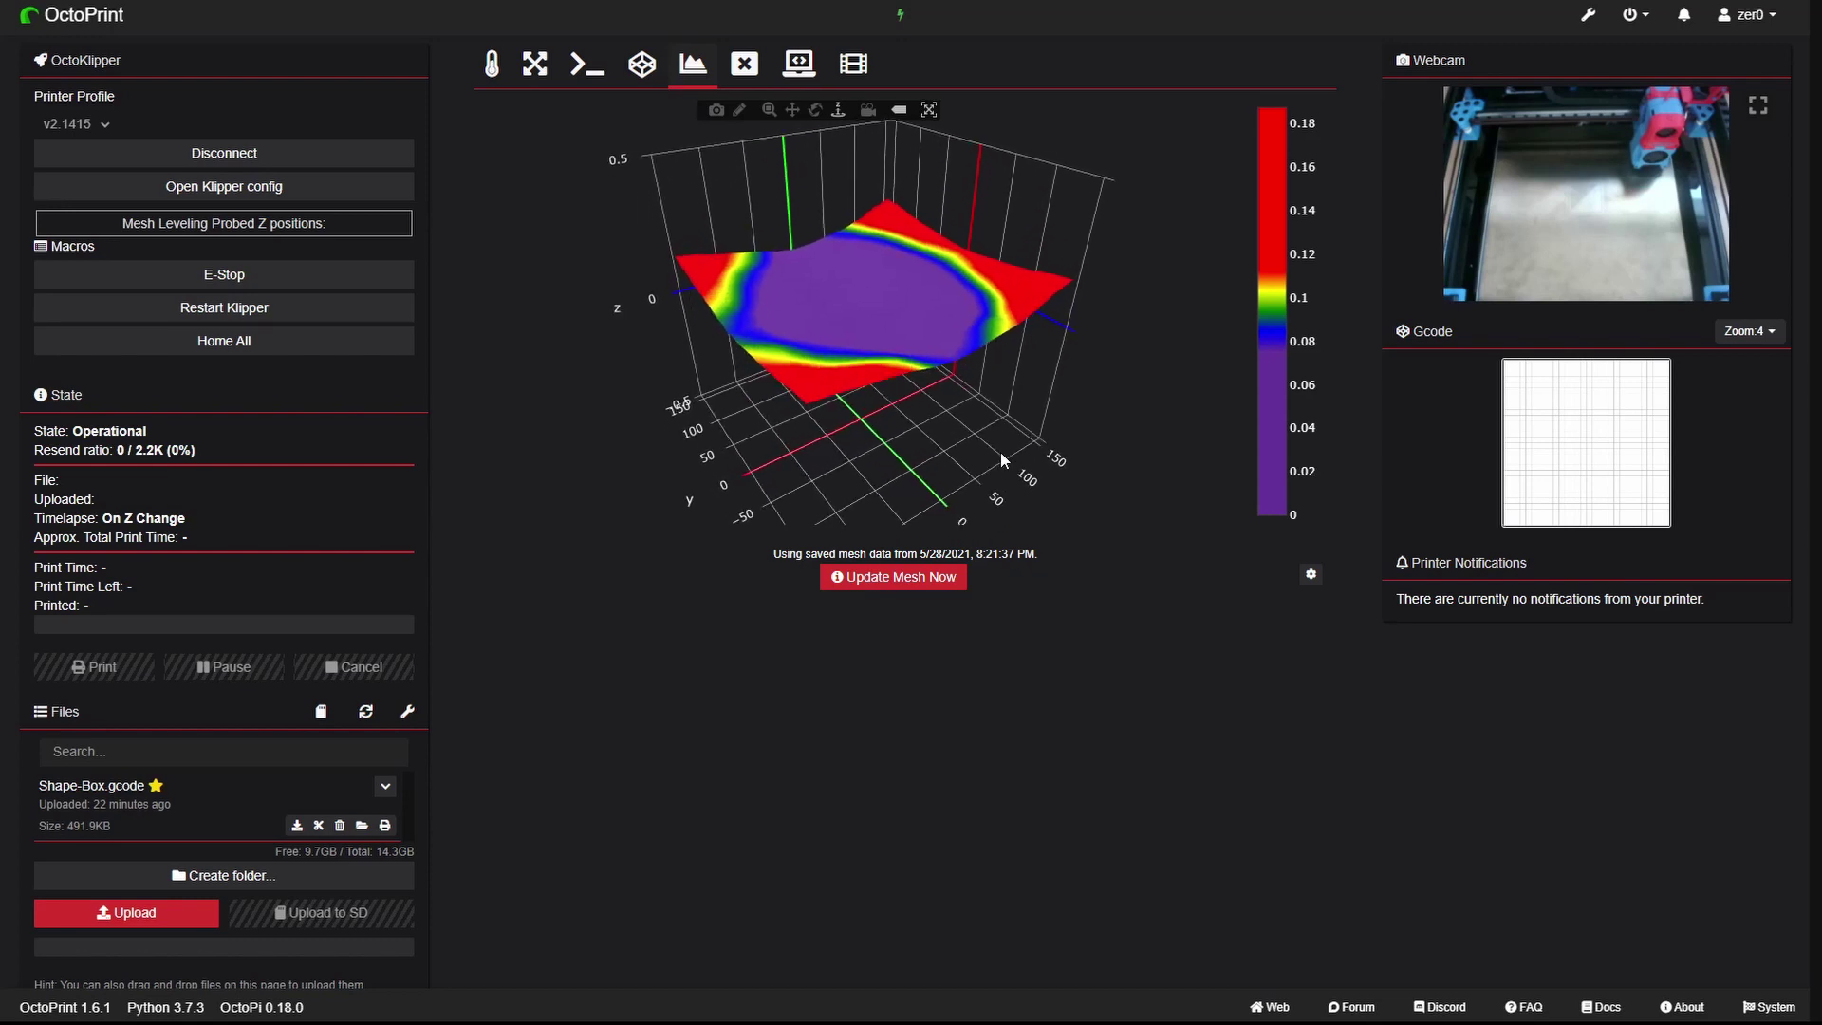
mouse_move(856, 241)
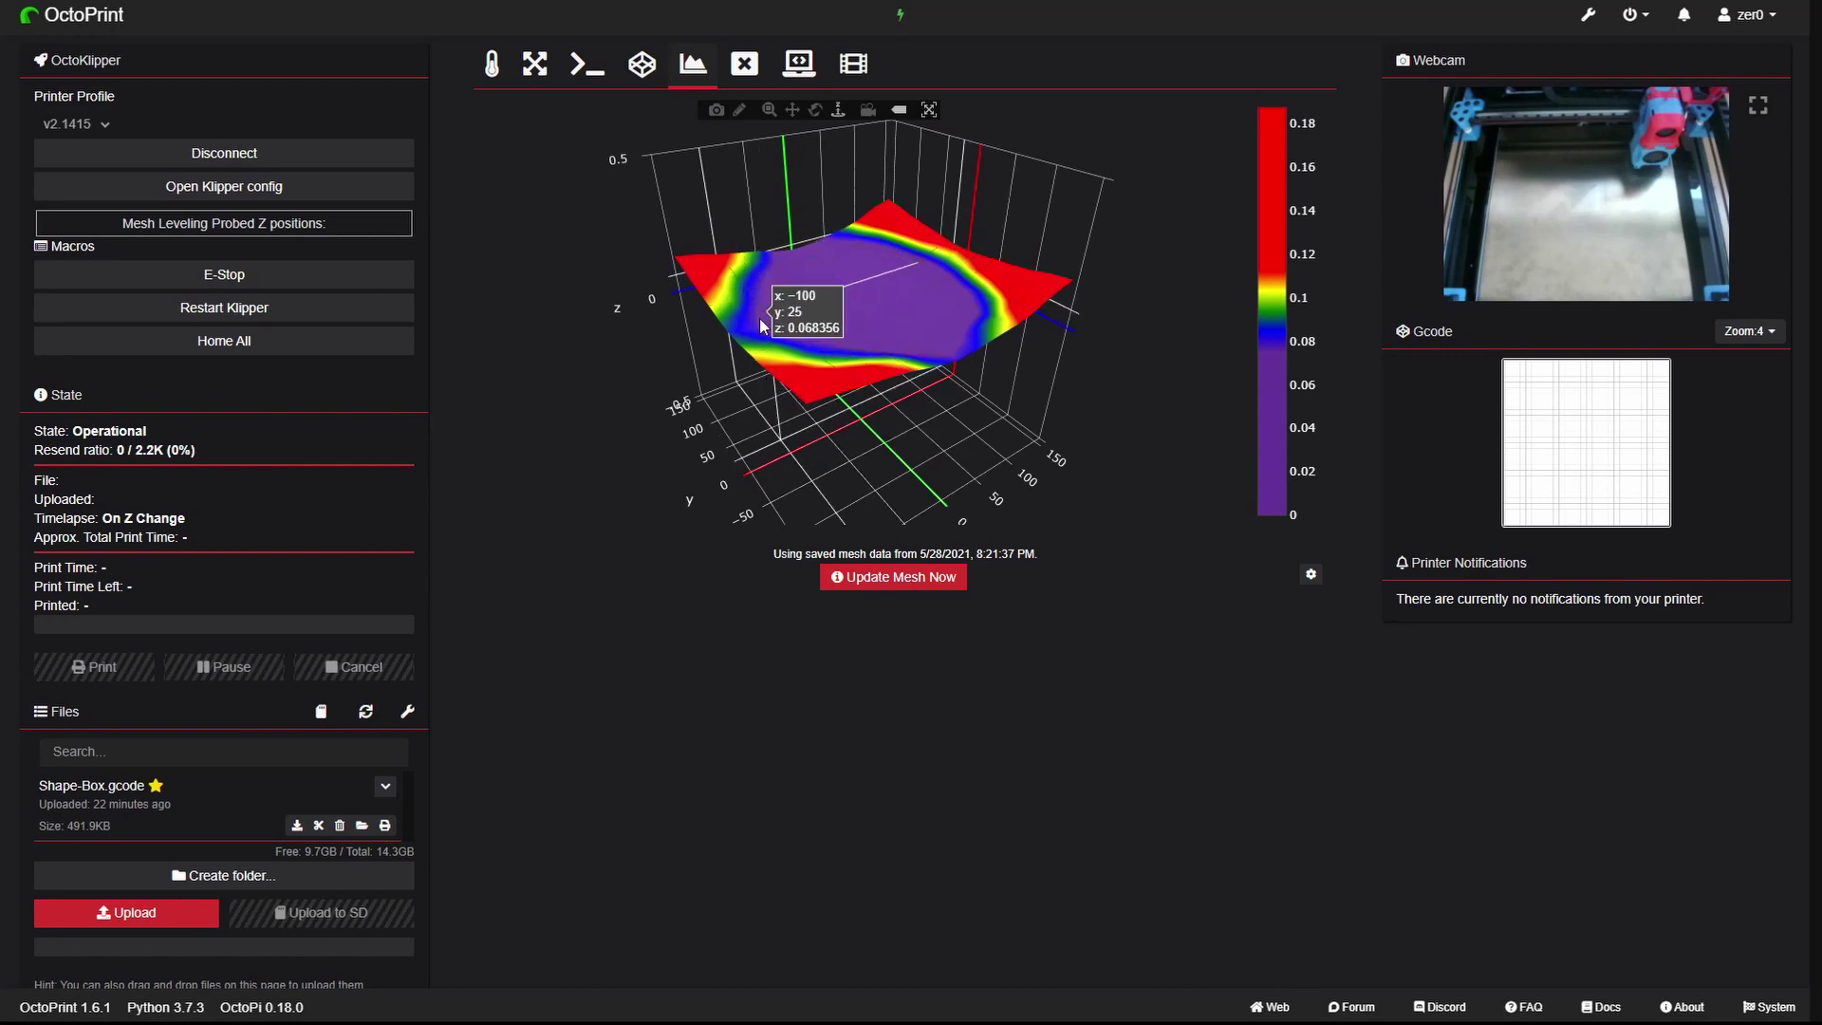
mouse_move(767, 322)
left_mouse_down()
mouse_move(784, 332)
mouse_move(759, 300)
left_mouse_up()
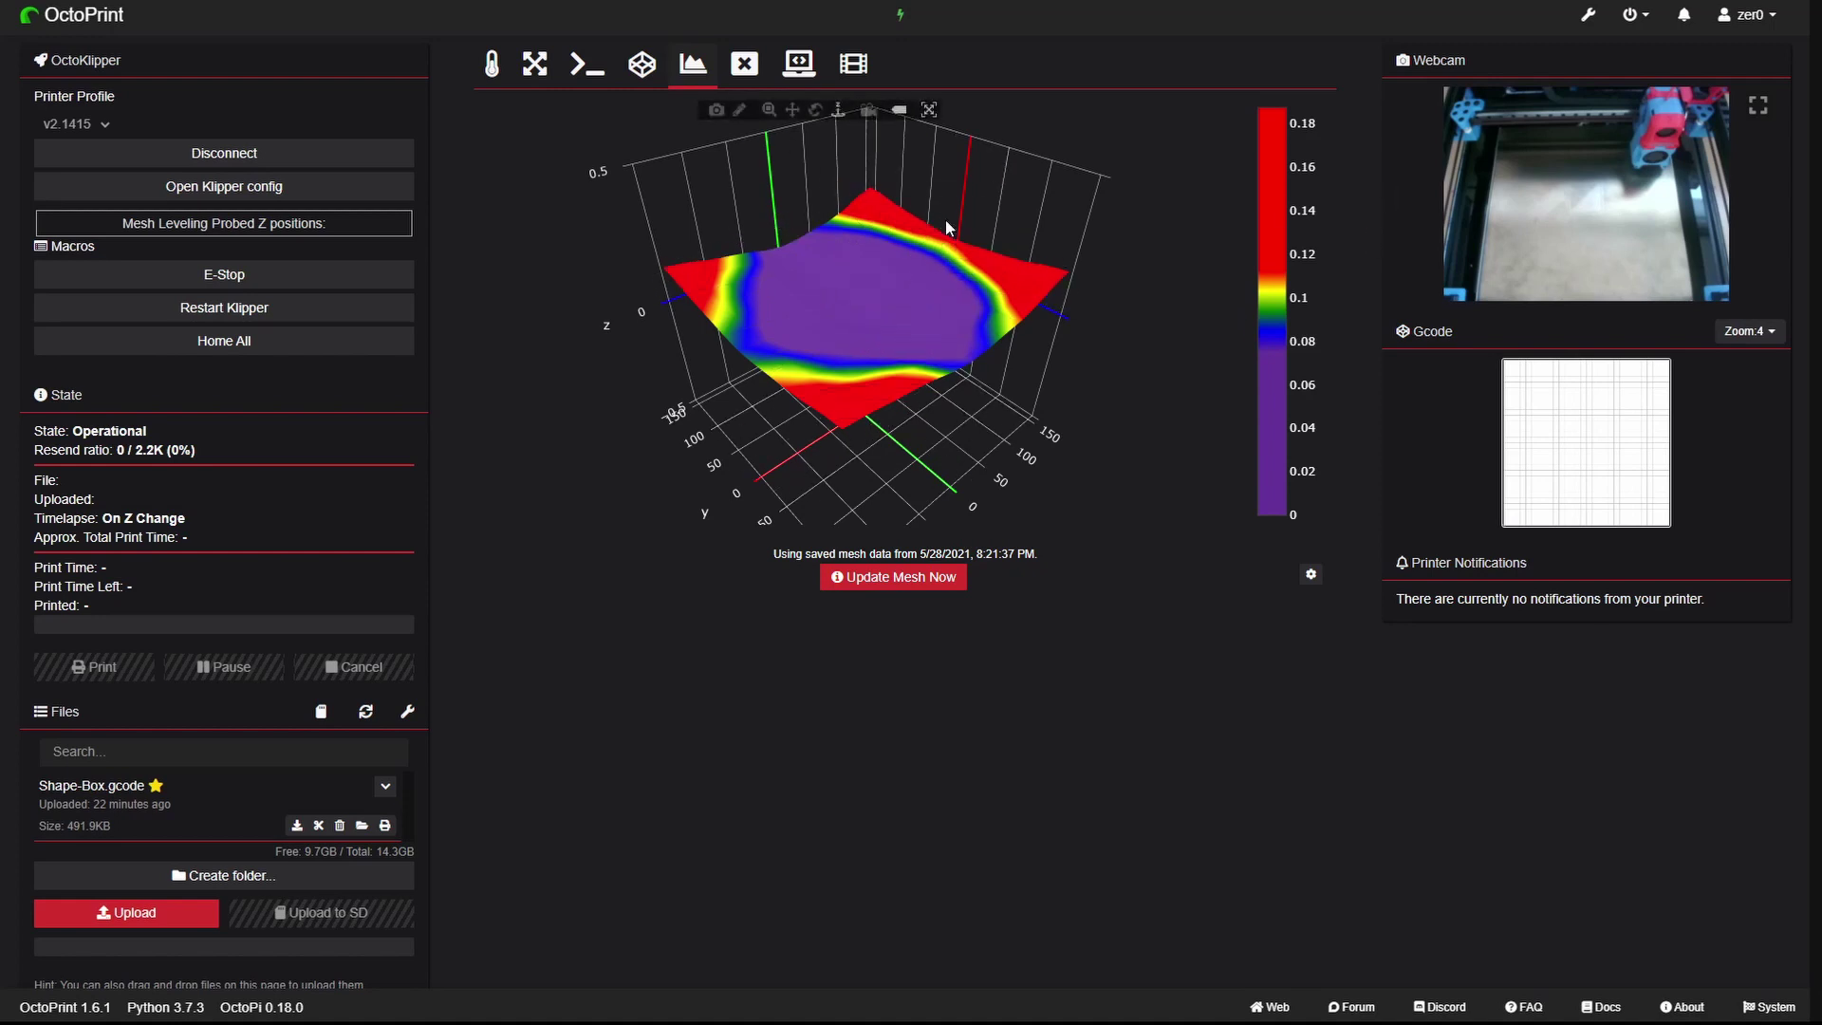
- Enter save_config in the terminal without sending it, replace it with bed_mesh_clear, and send that command
left_click(586, 64)
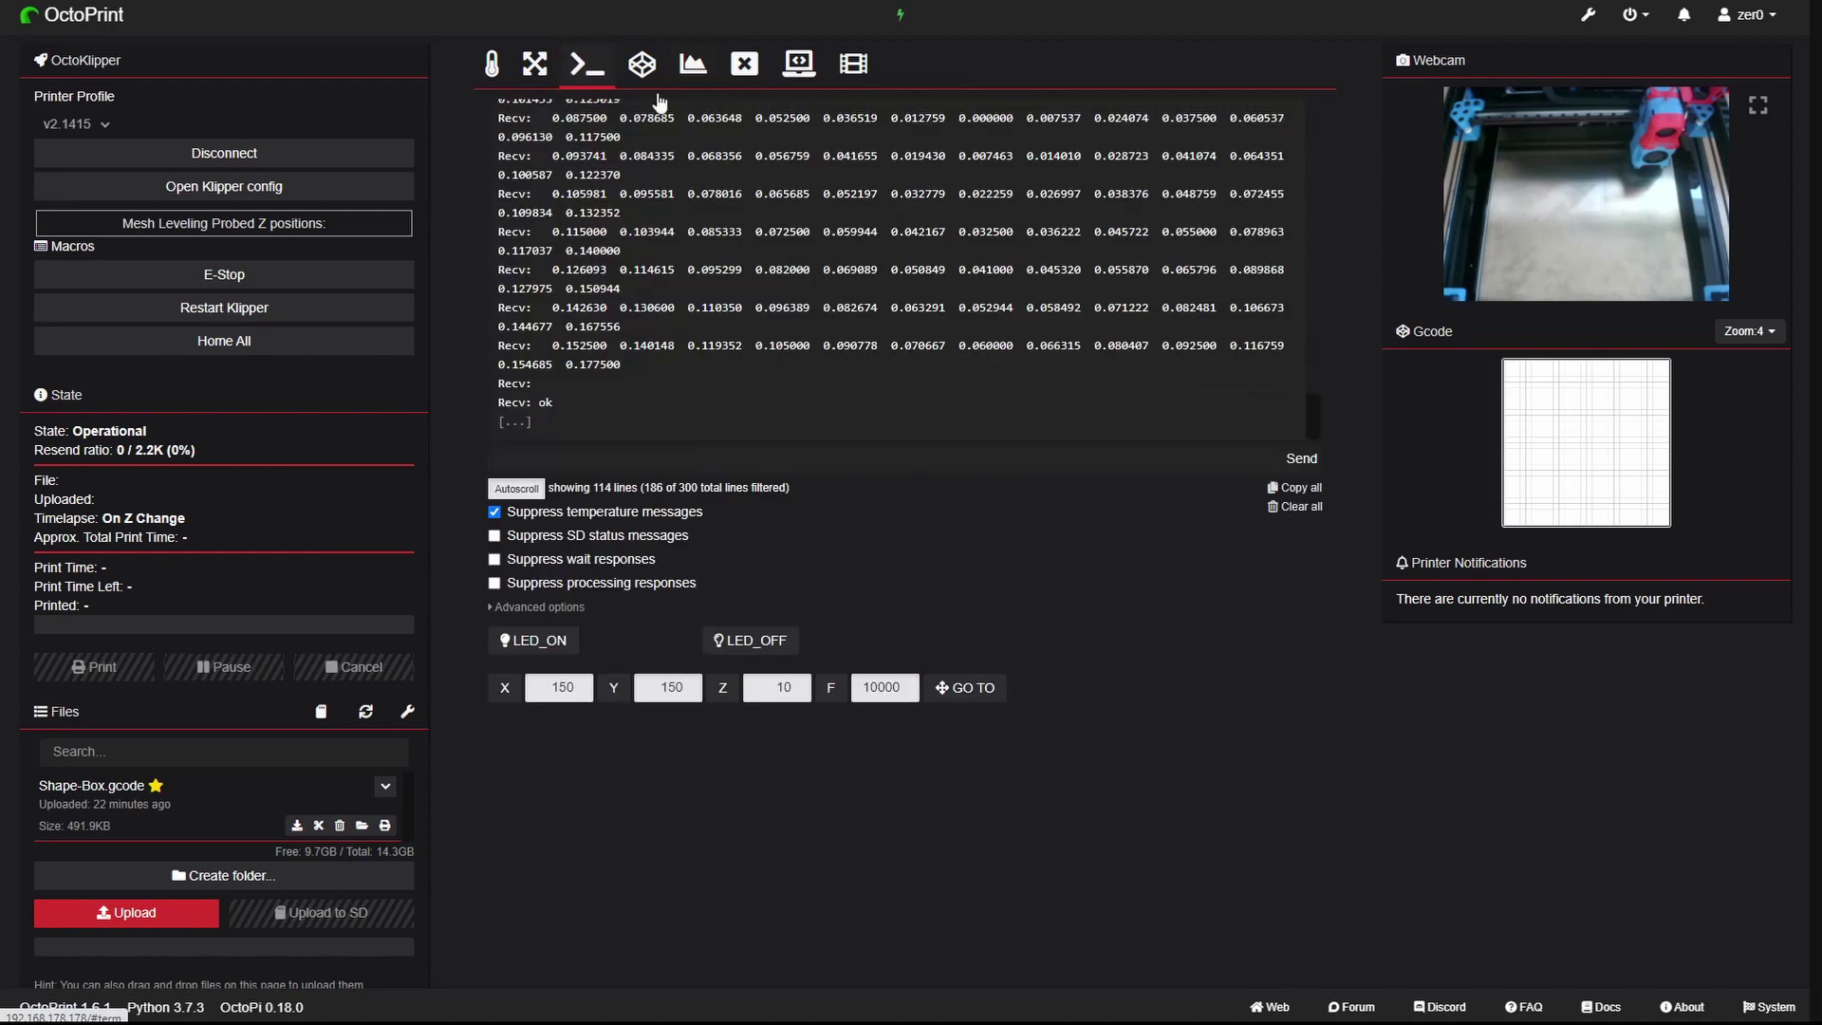
left_click(692, 454)
type("save_config")
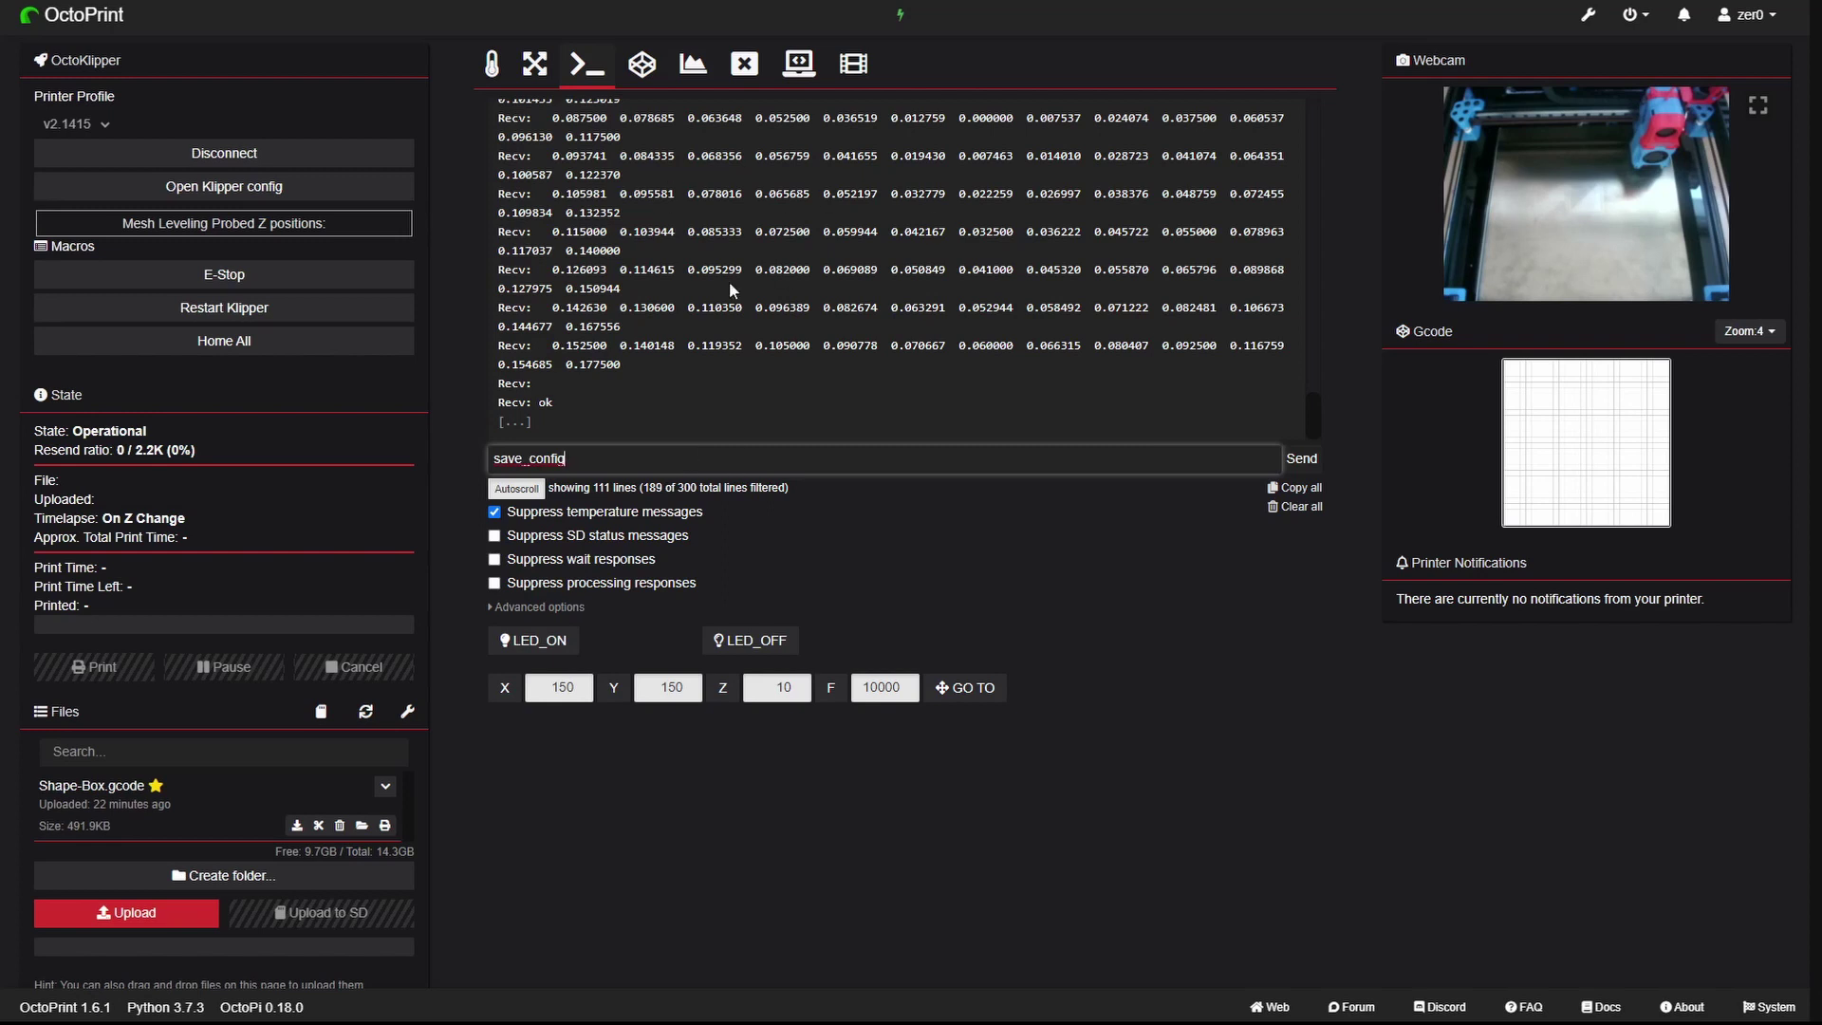
left_click_drag(567, 458, 471, 444)
key("BackSpace")
type("bed_mesh_clear")
key("Return")
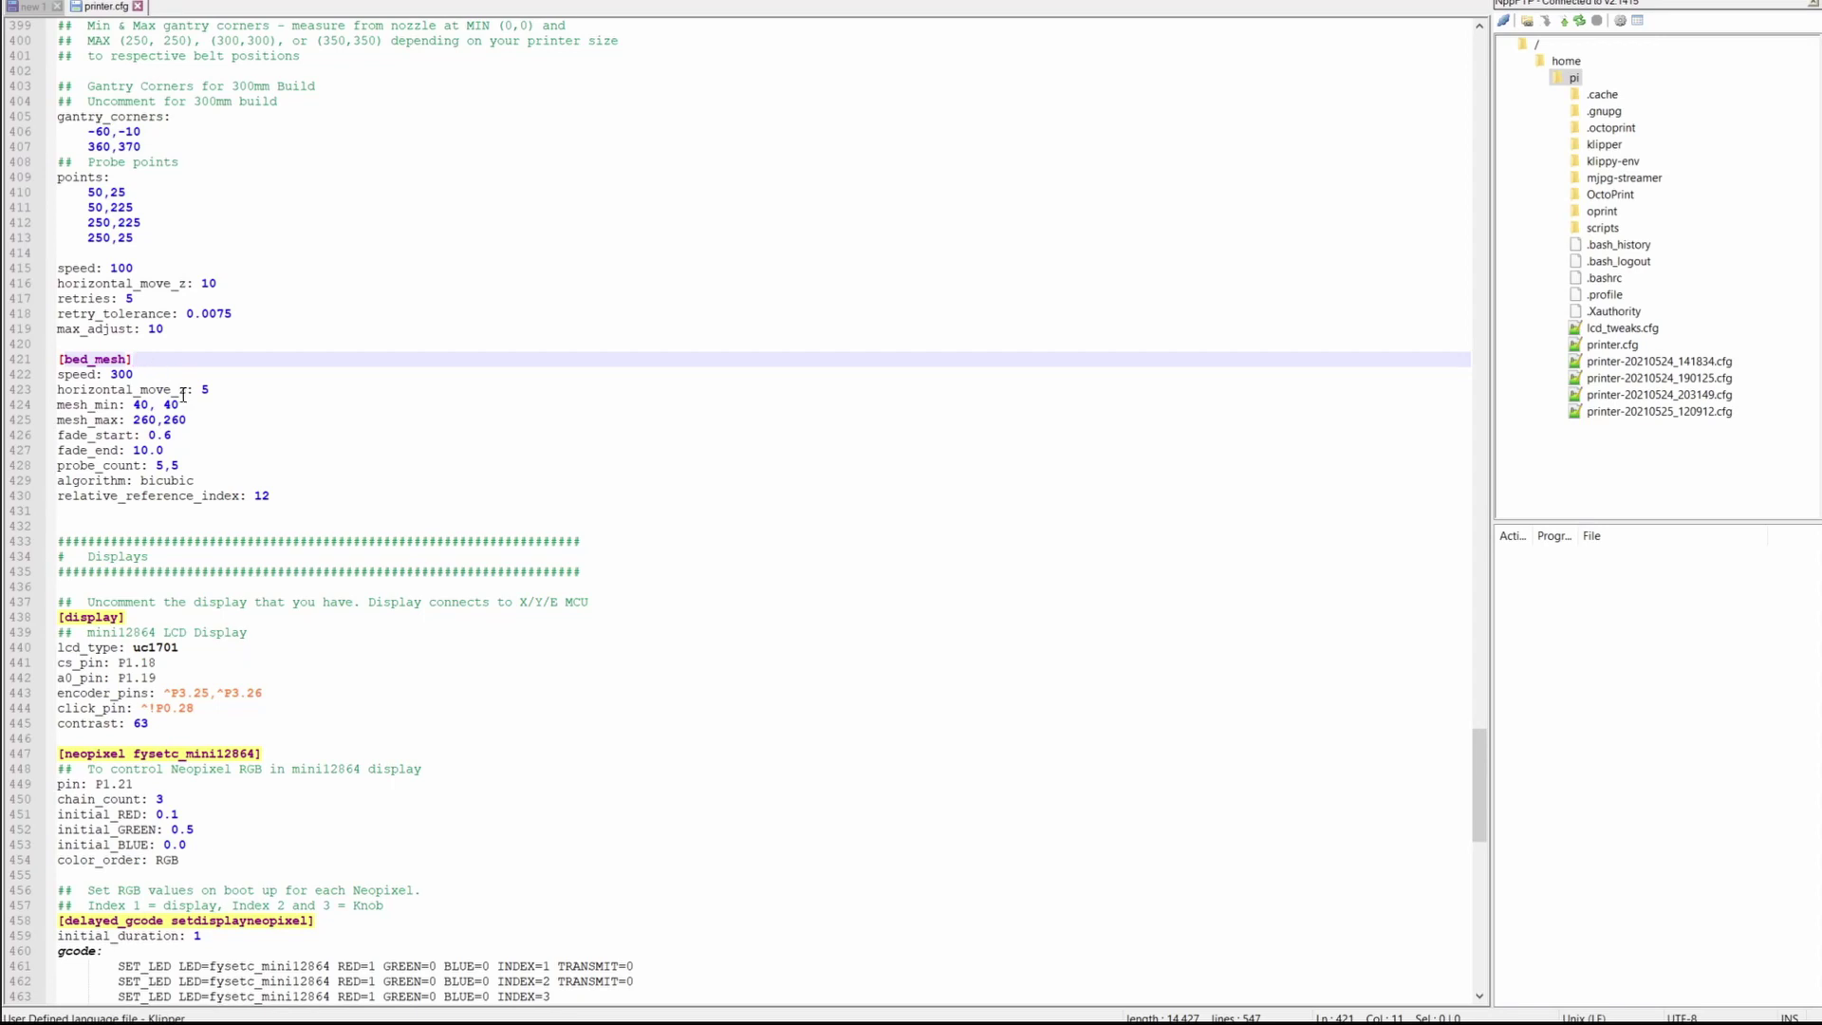
- Highlight all parameters of the [bed_mesh] section, from speed to relative_reference_index, in printer.cfg in Notepad++
left_click(165, 387)
left_click(149, 376)
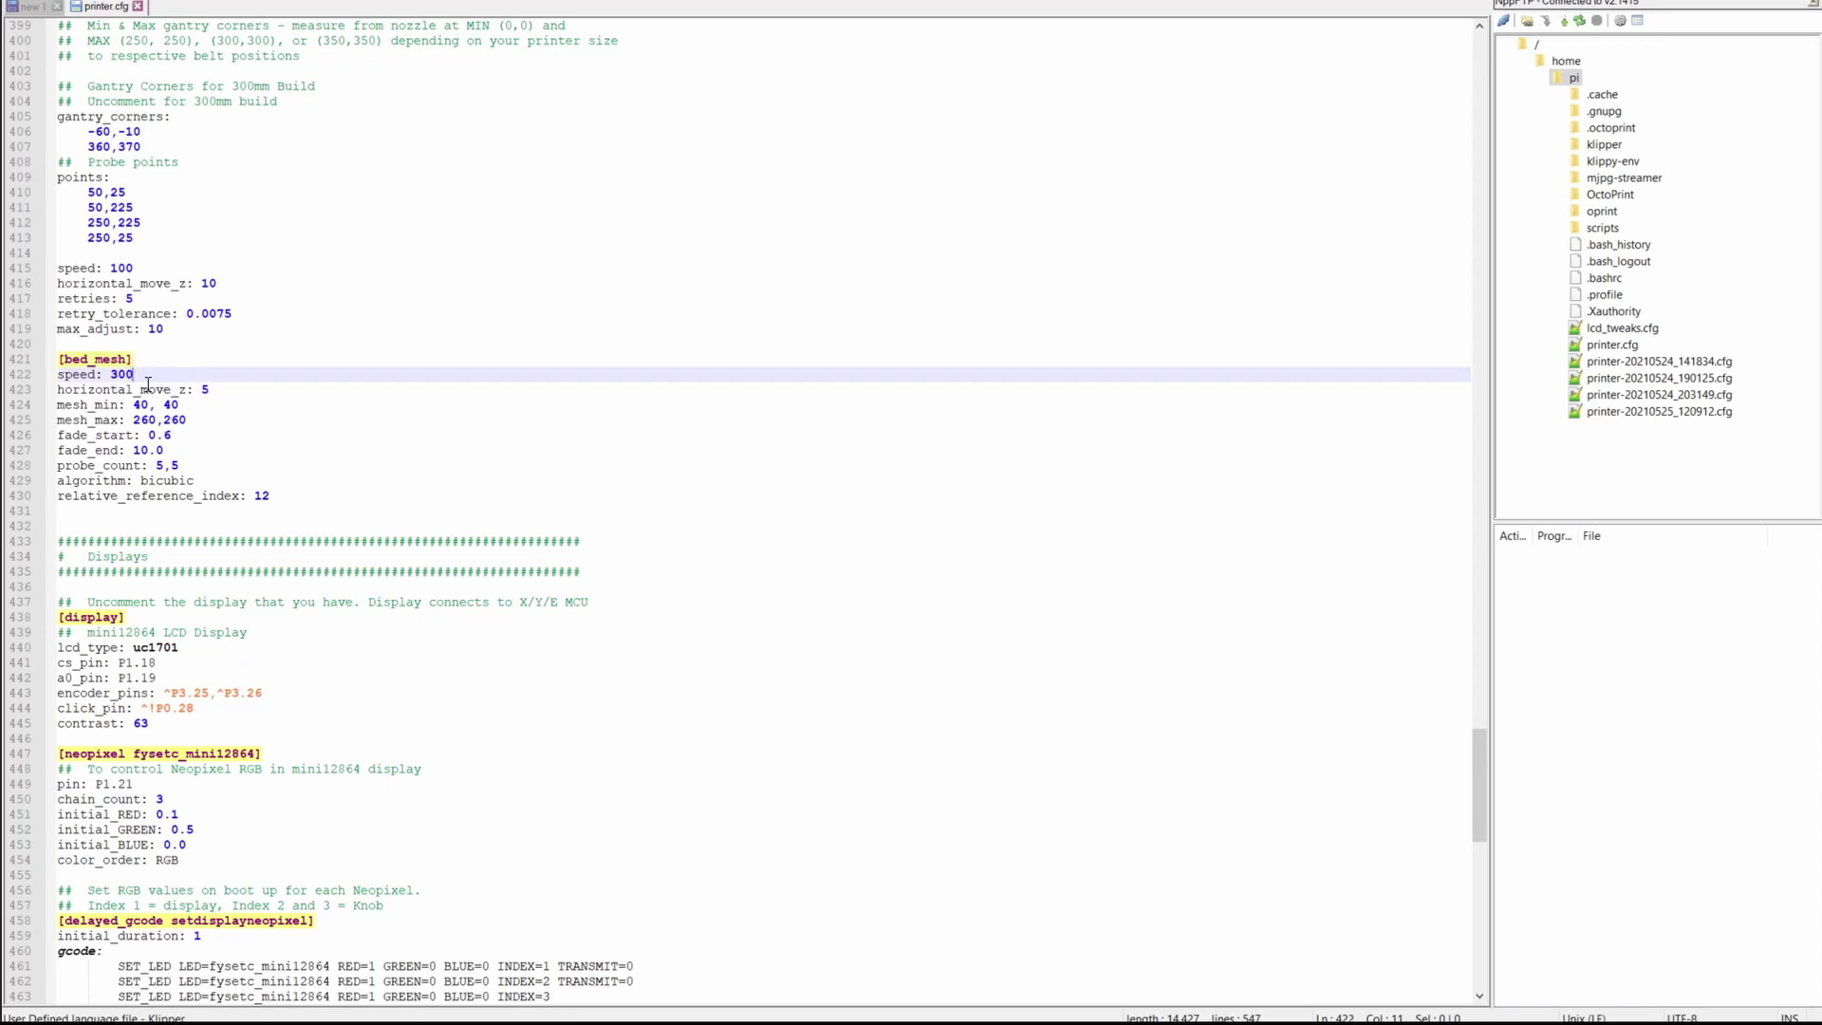
left_click_drag(149, 376, 59, 377)
left_click(271, 495)
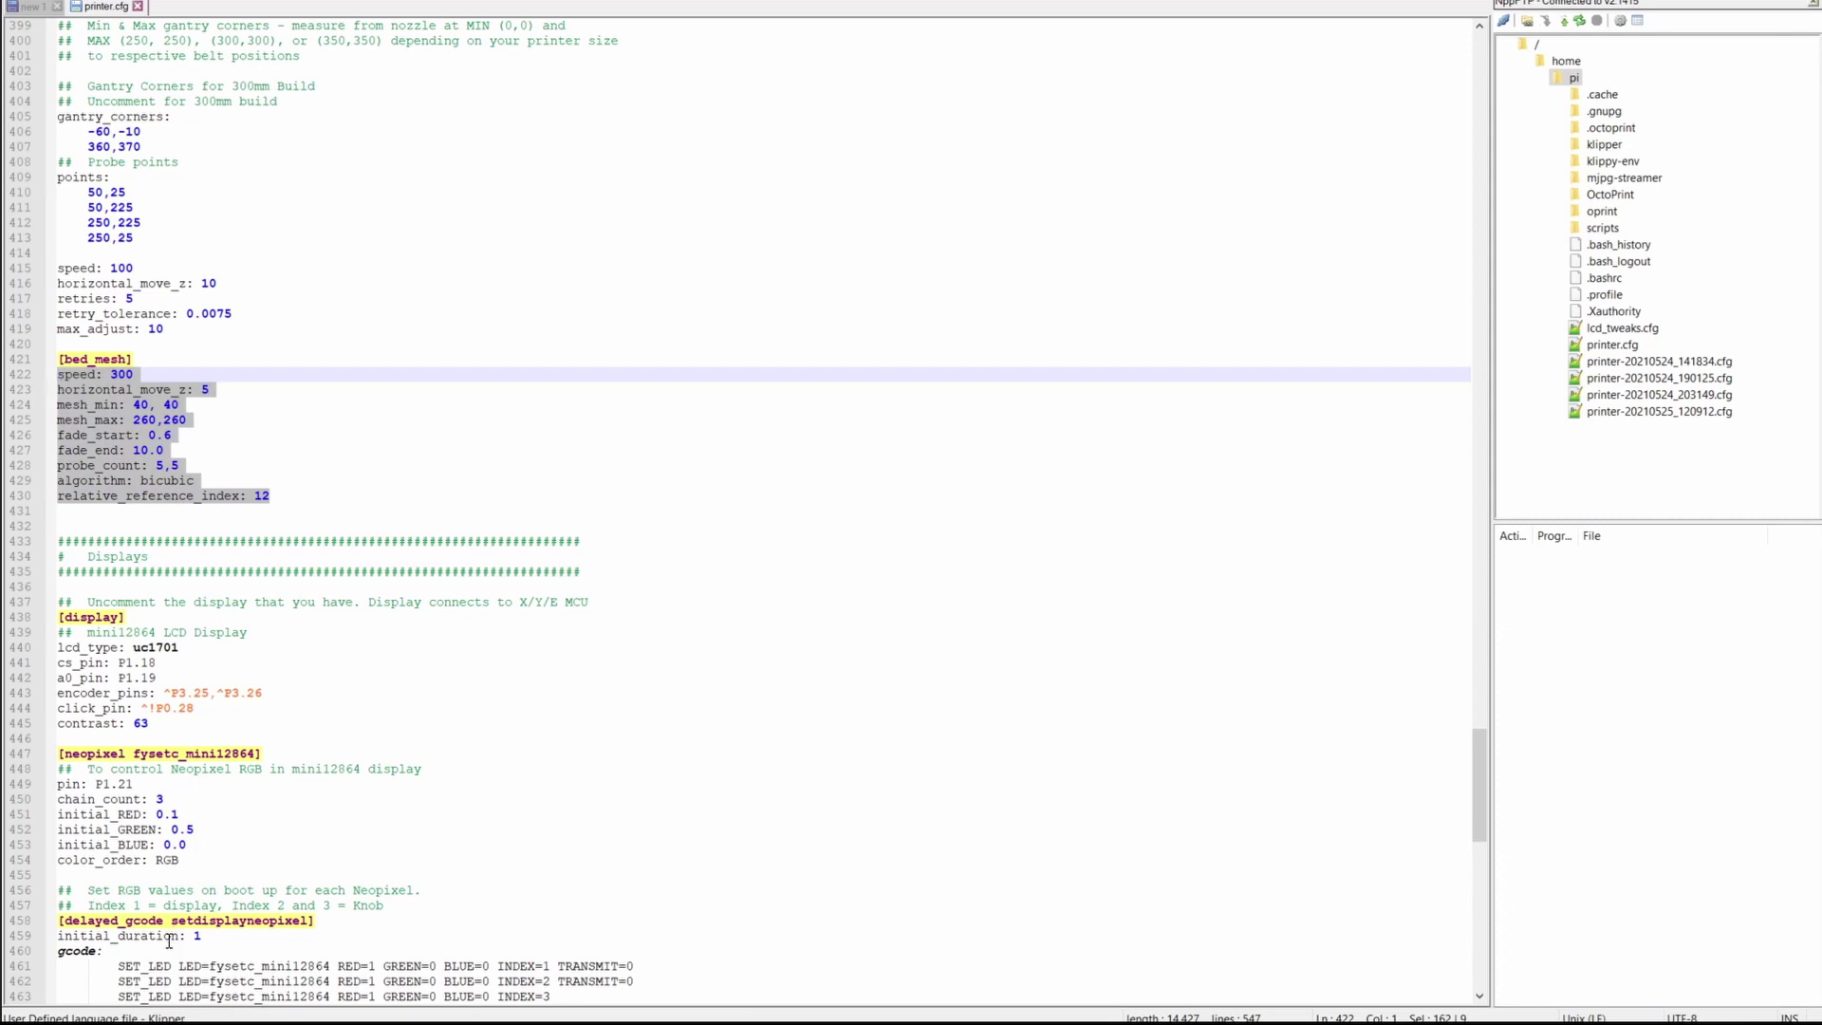
- Switch to the Voron documentation and highlight the horizontal_move_z value in the Bed Mesh sample
mouse_move(285, 1010)
left_click(304, 948)
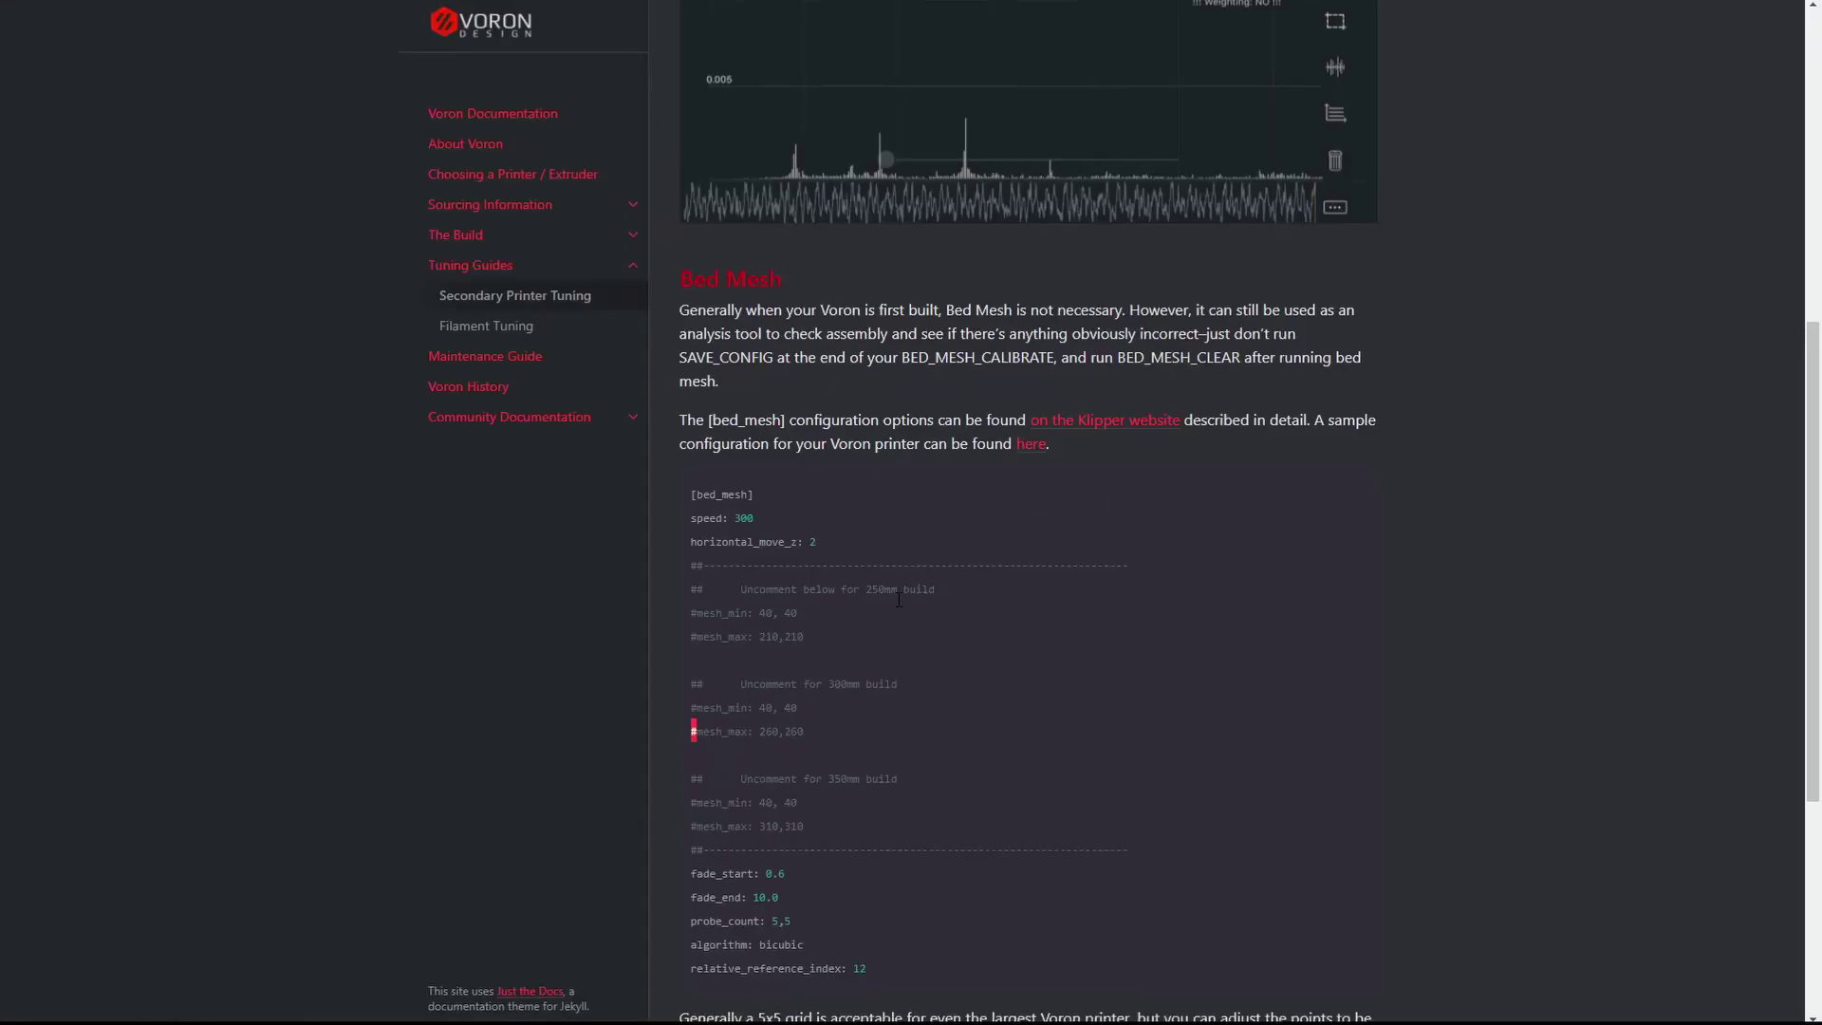
scroll(827, 598, "down", 1)
mouse_move(845, 446)
left_mouse_down()
mouse_move(783, 453)
mouse_move(809, 452)
left_mouse_up()
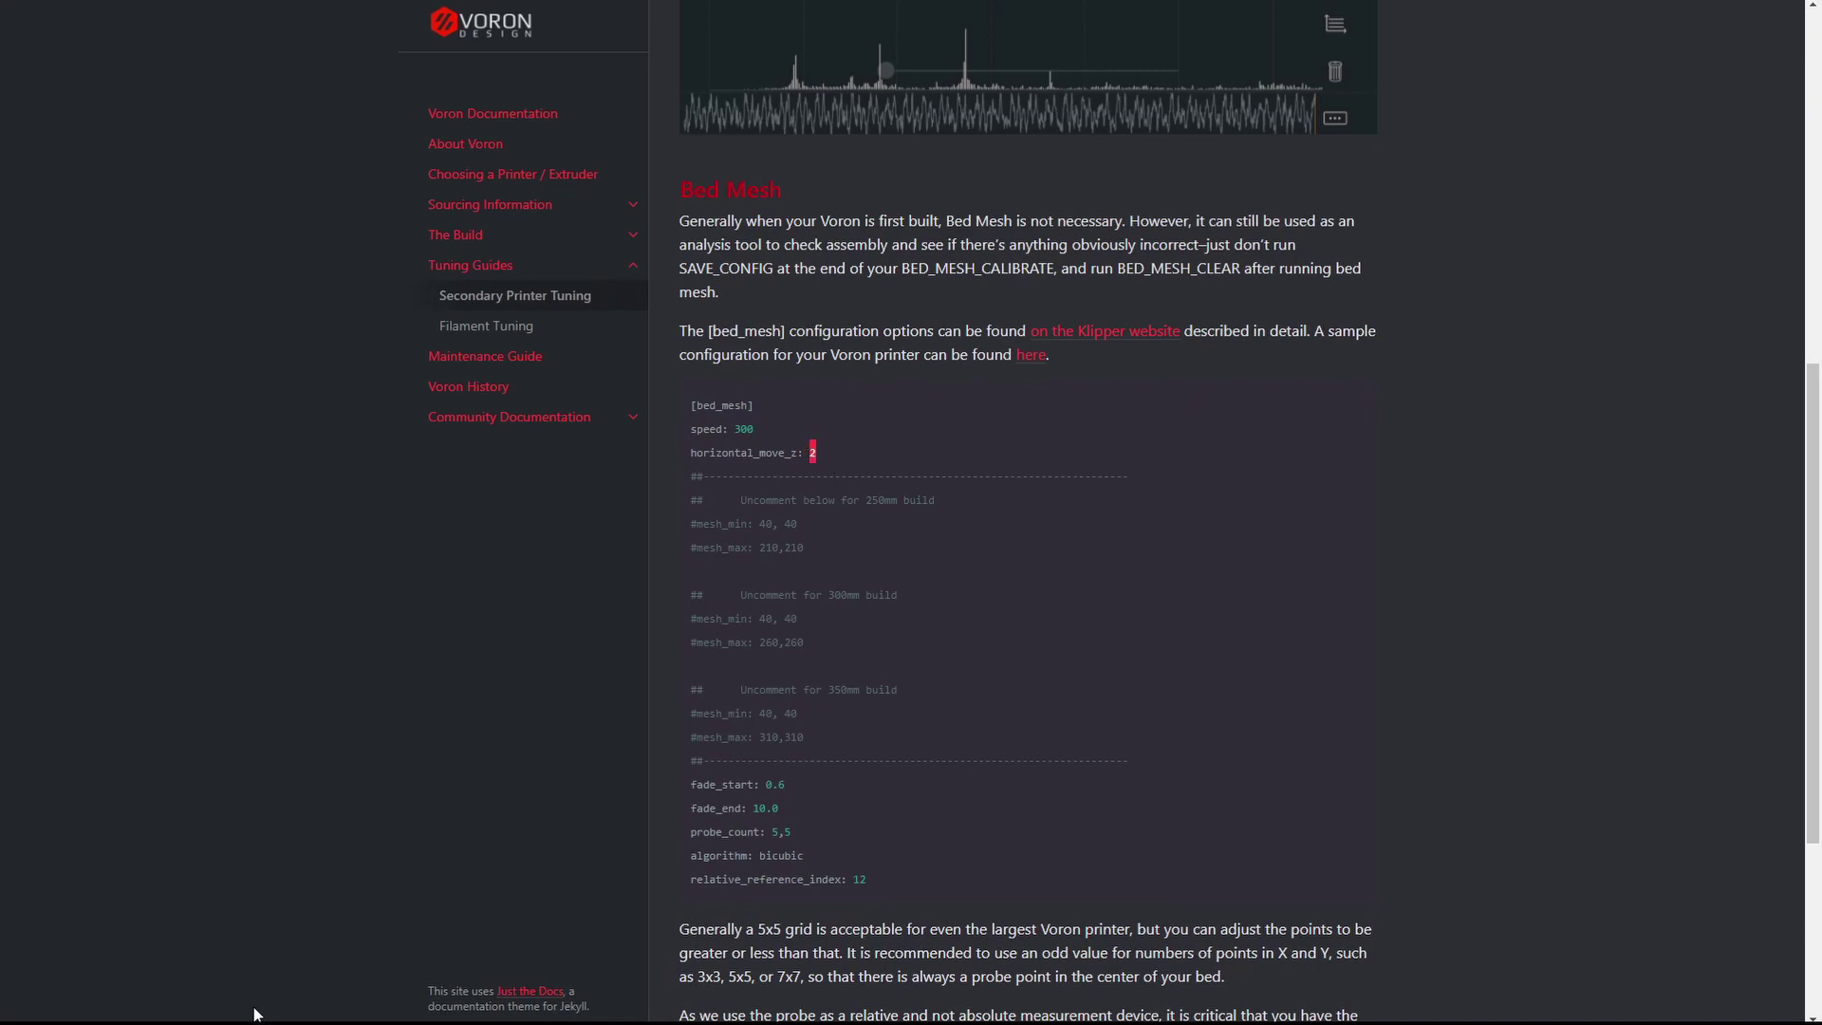
- Switch to printer.cfg in Notepad++ and highlight the speed and horizontal_move_z values in the [bed_mesh] section
mouse_move(259, 1015)
left_click(265, 977)
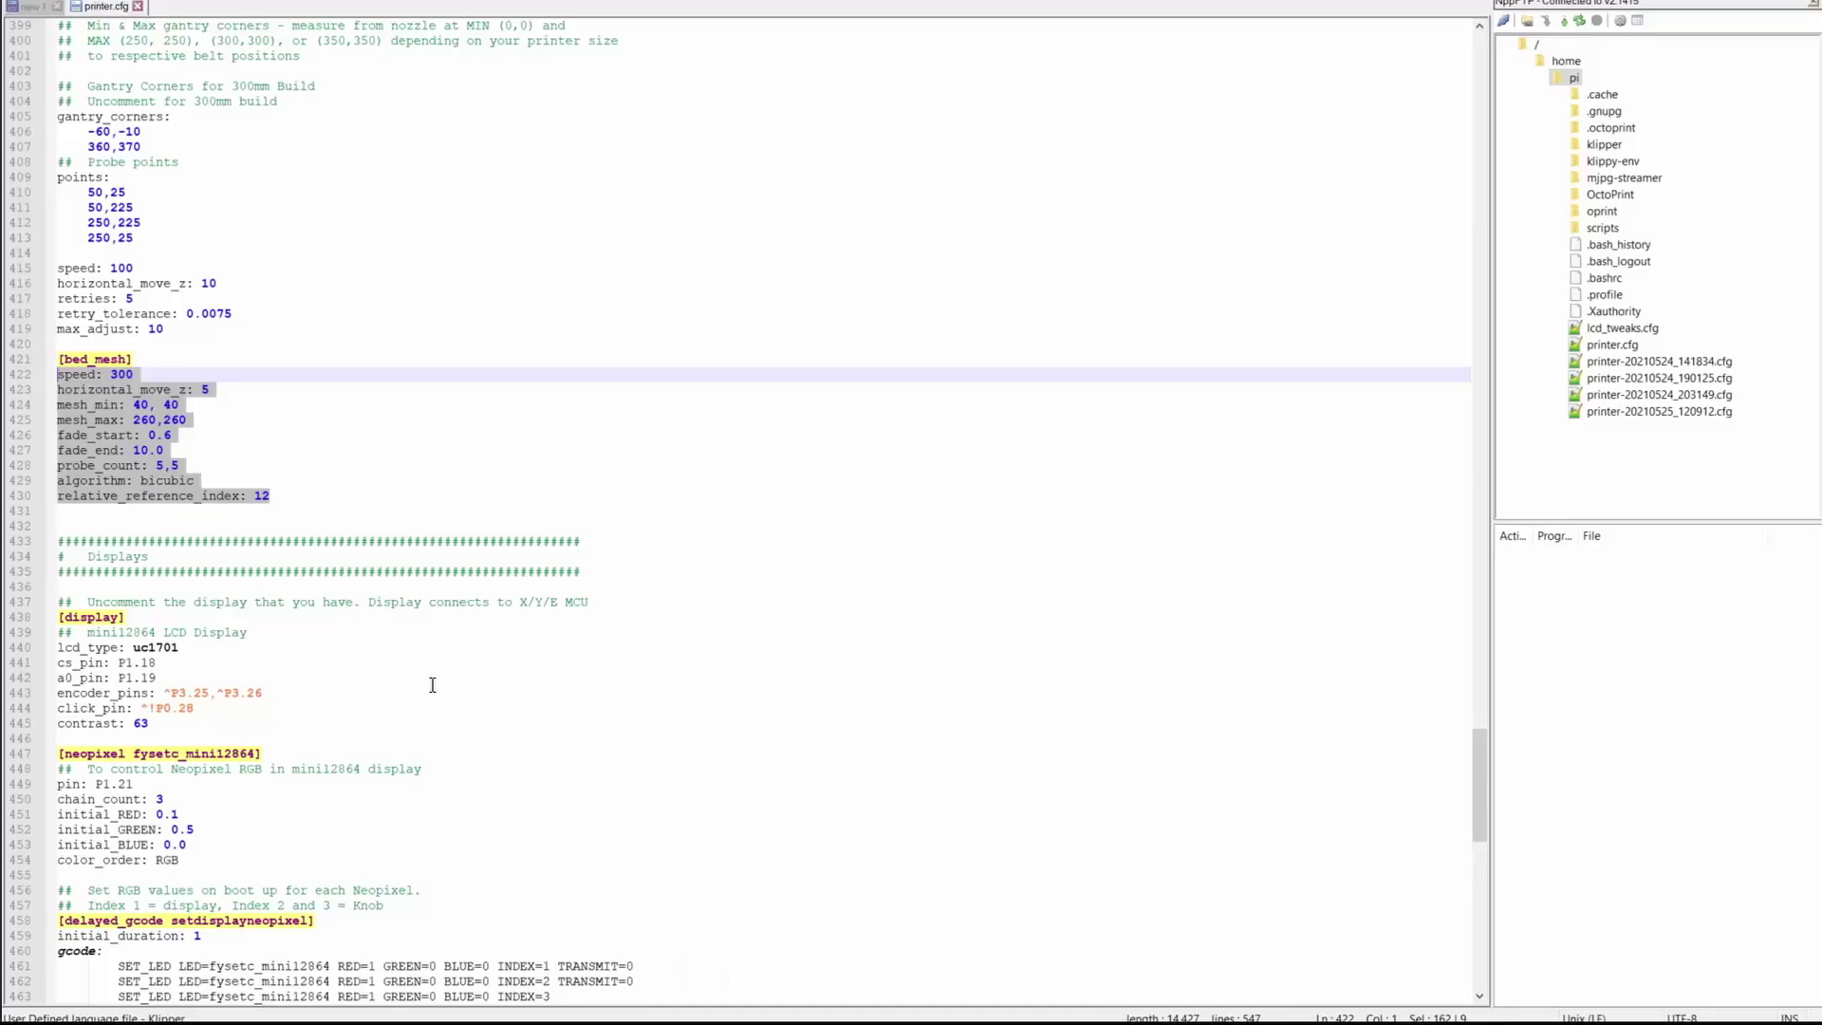
left_click(229, 389)
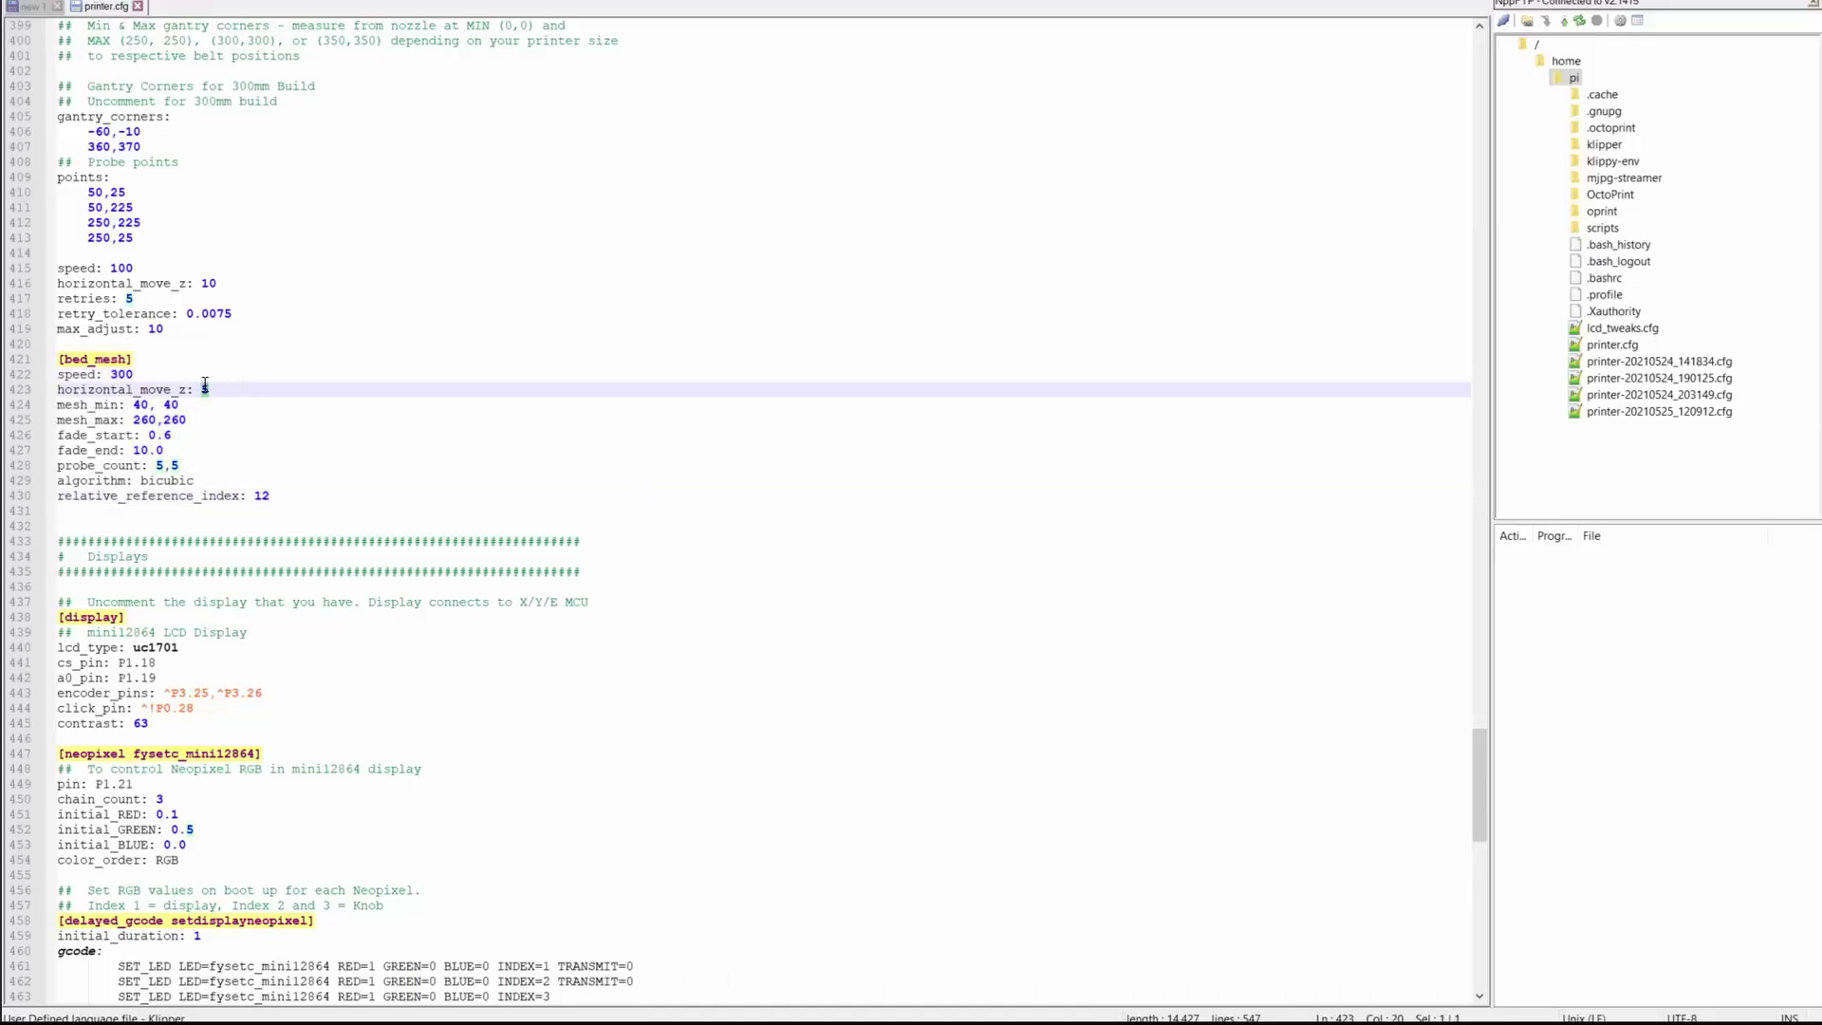
key("shift+Left")
left_click_drag(57, 404, 104, 375)
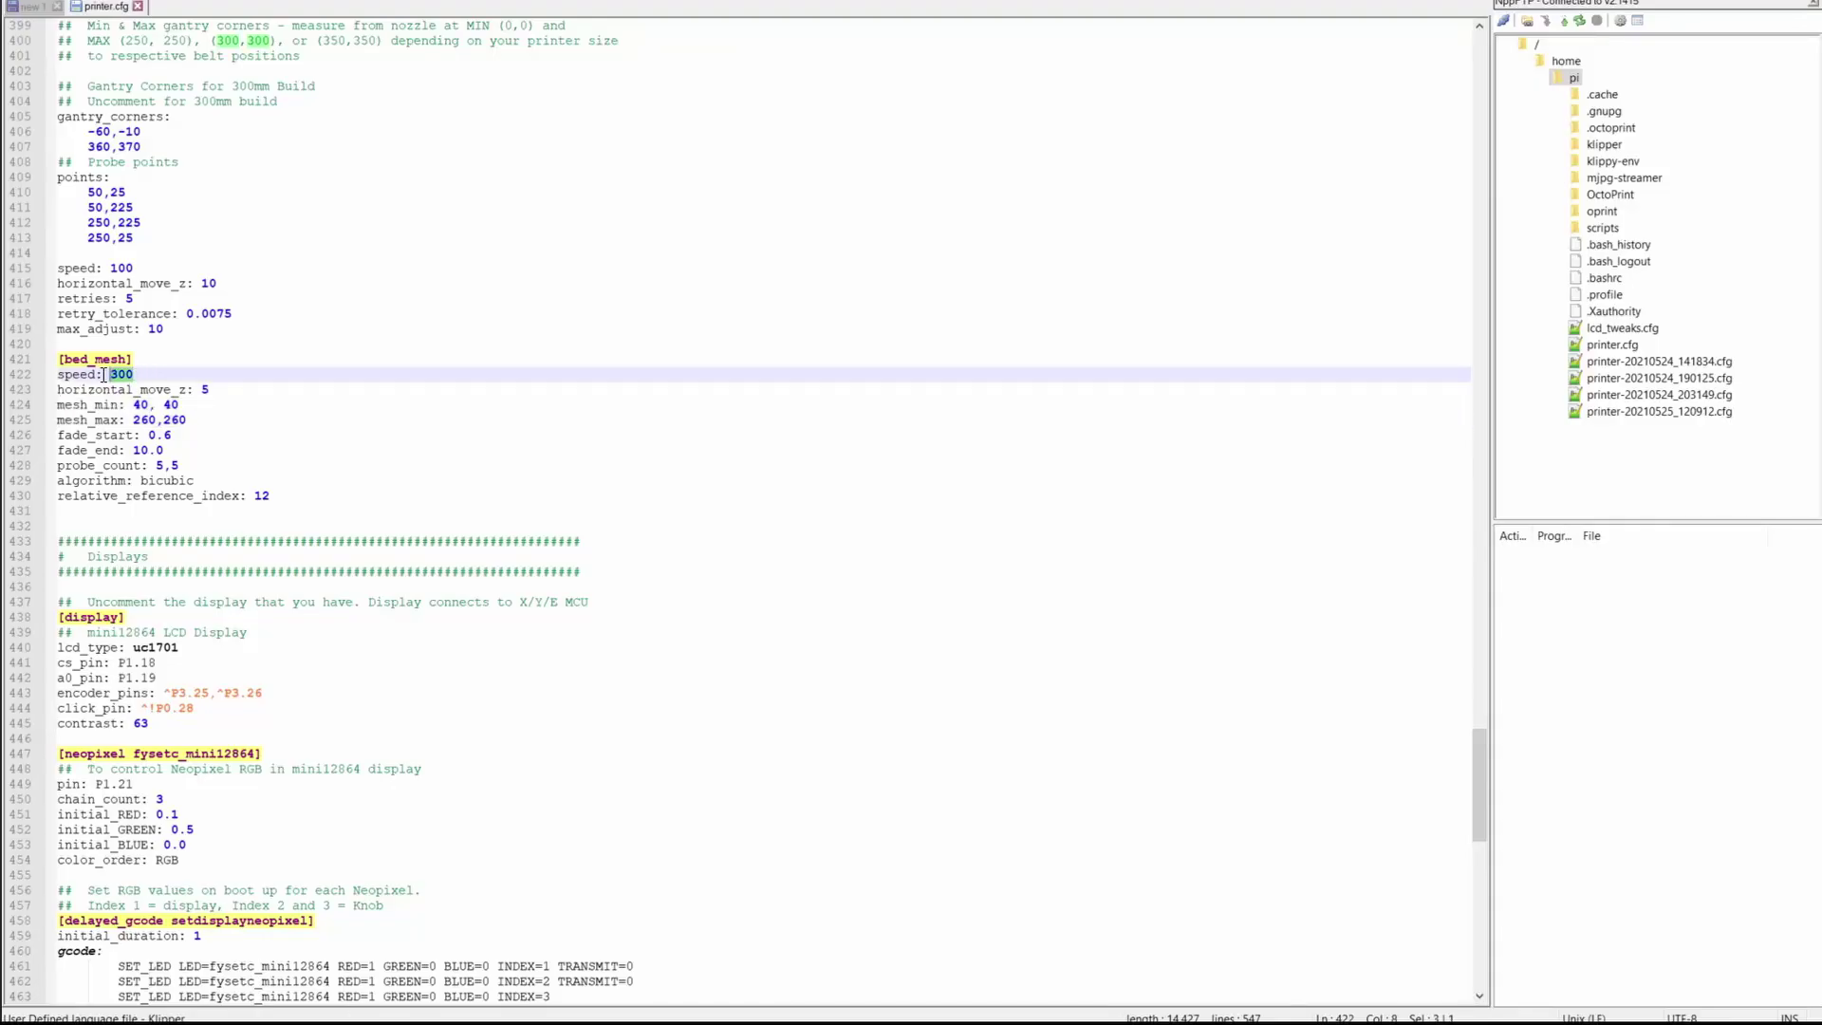
left_click(134, 377)
double_click(131, 374)
left_click_drag(95, 390, 202, 391)
left_click(210, 391)
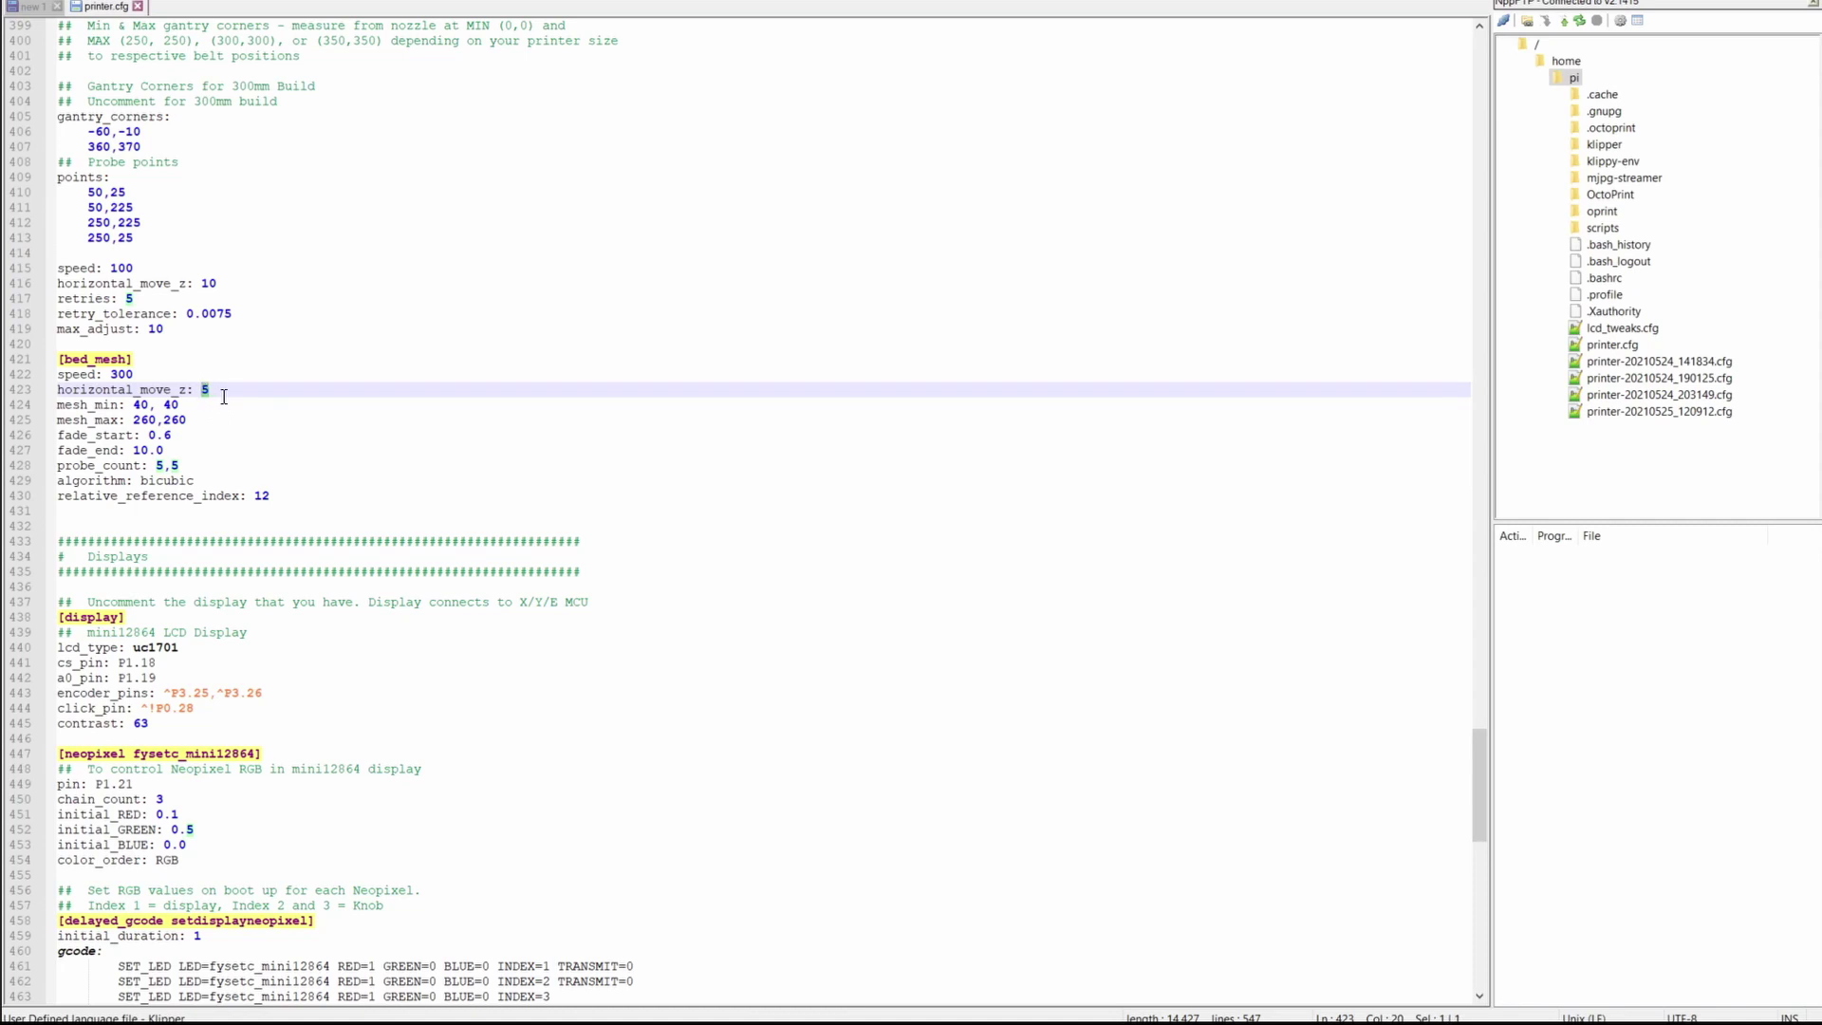
- Review the mesh_min, mesh_max, probe_count, fade_start and fade_end lines of the [bed_mesh] section
left_click(224, 401)
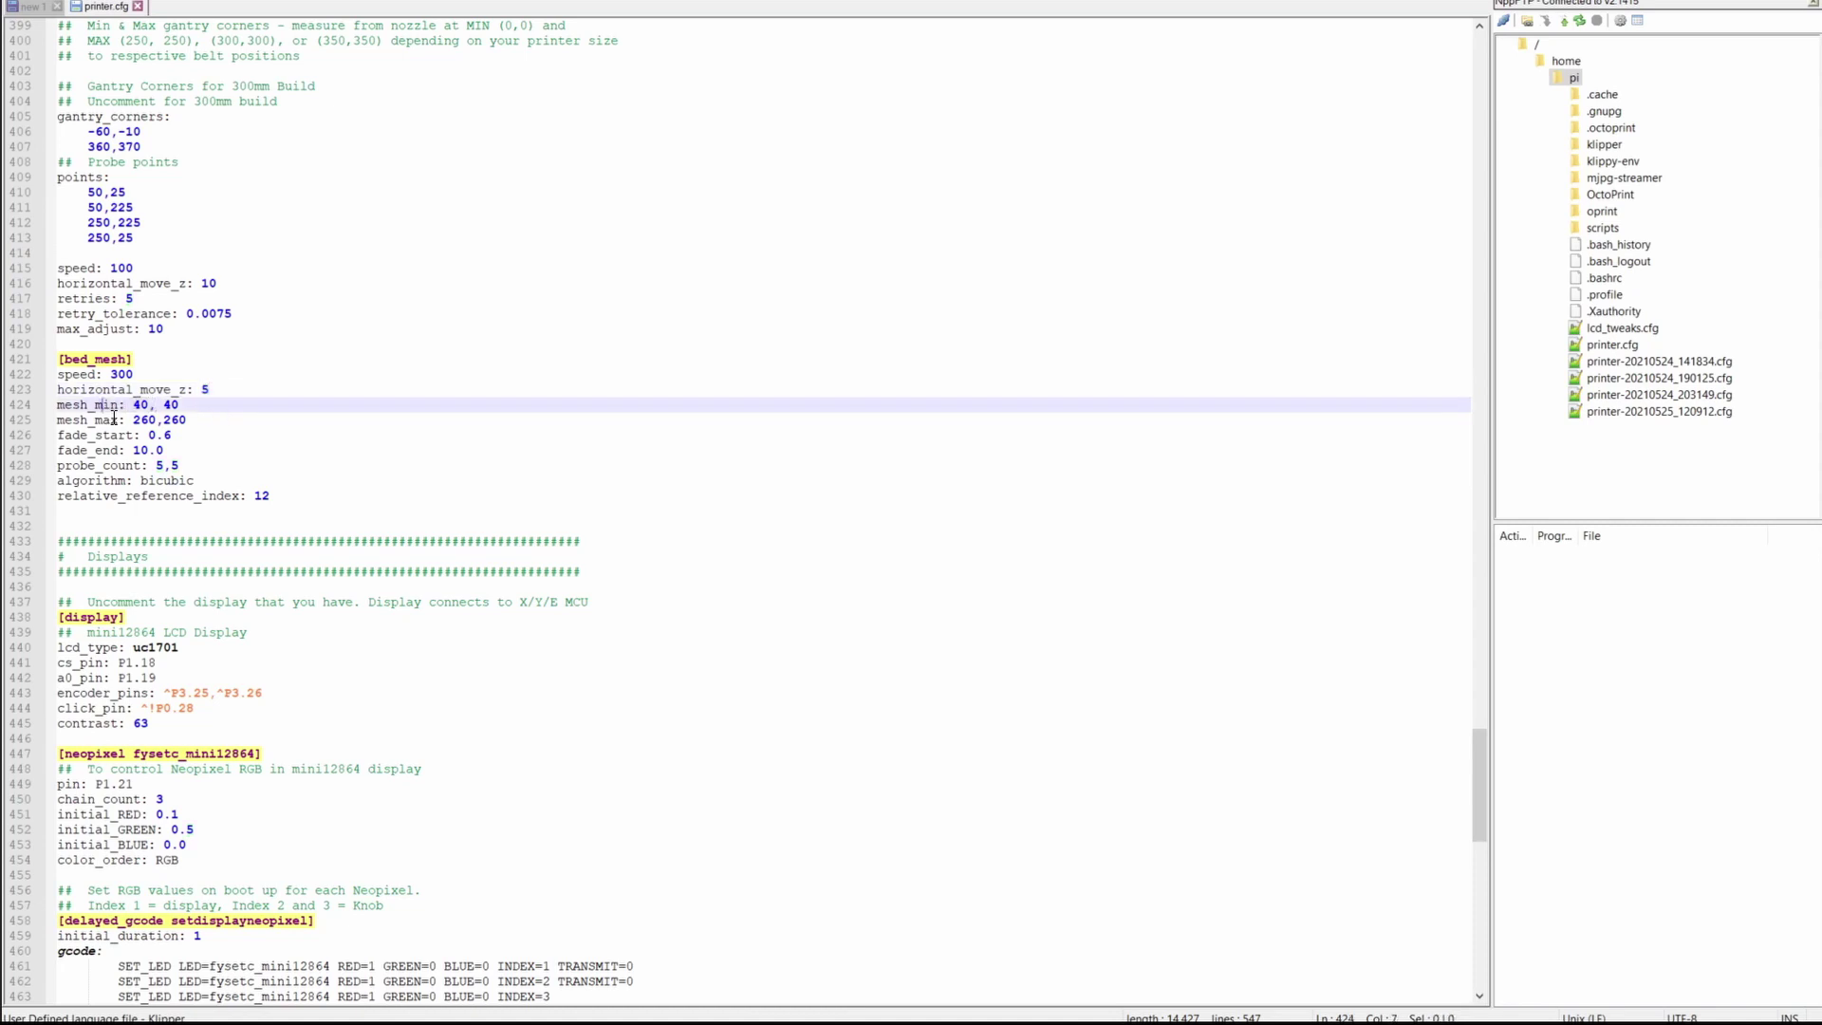
left_click(135, 420)
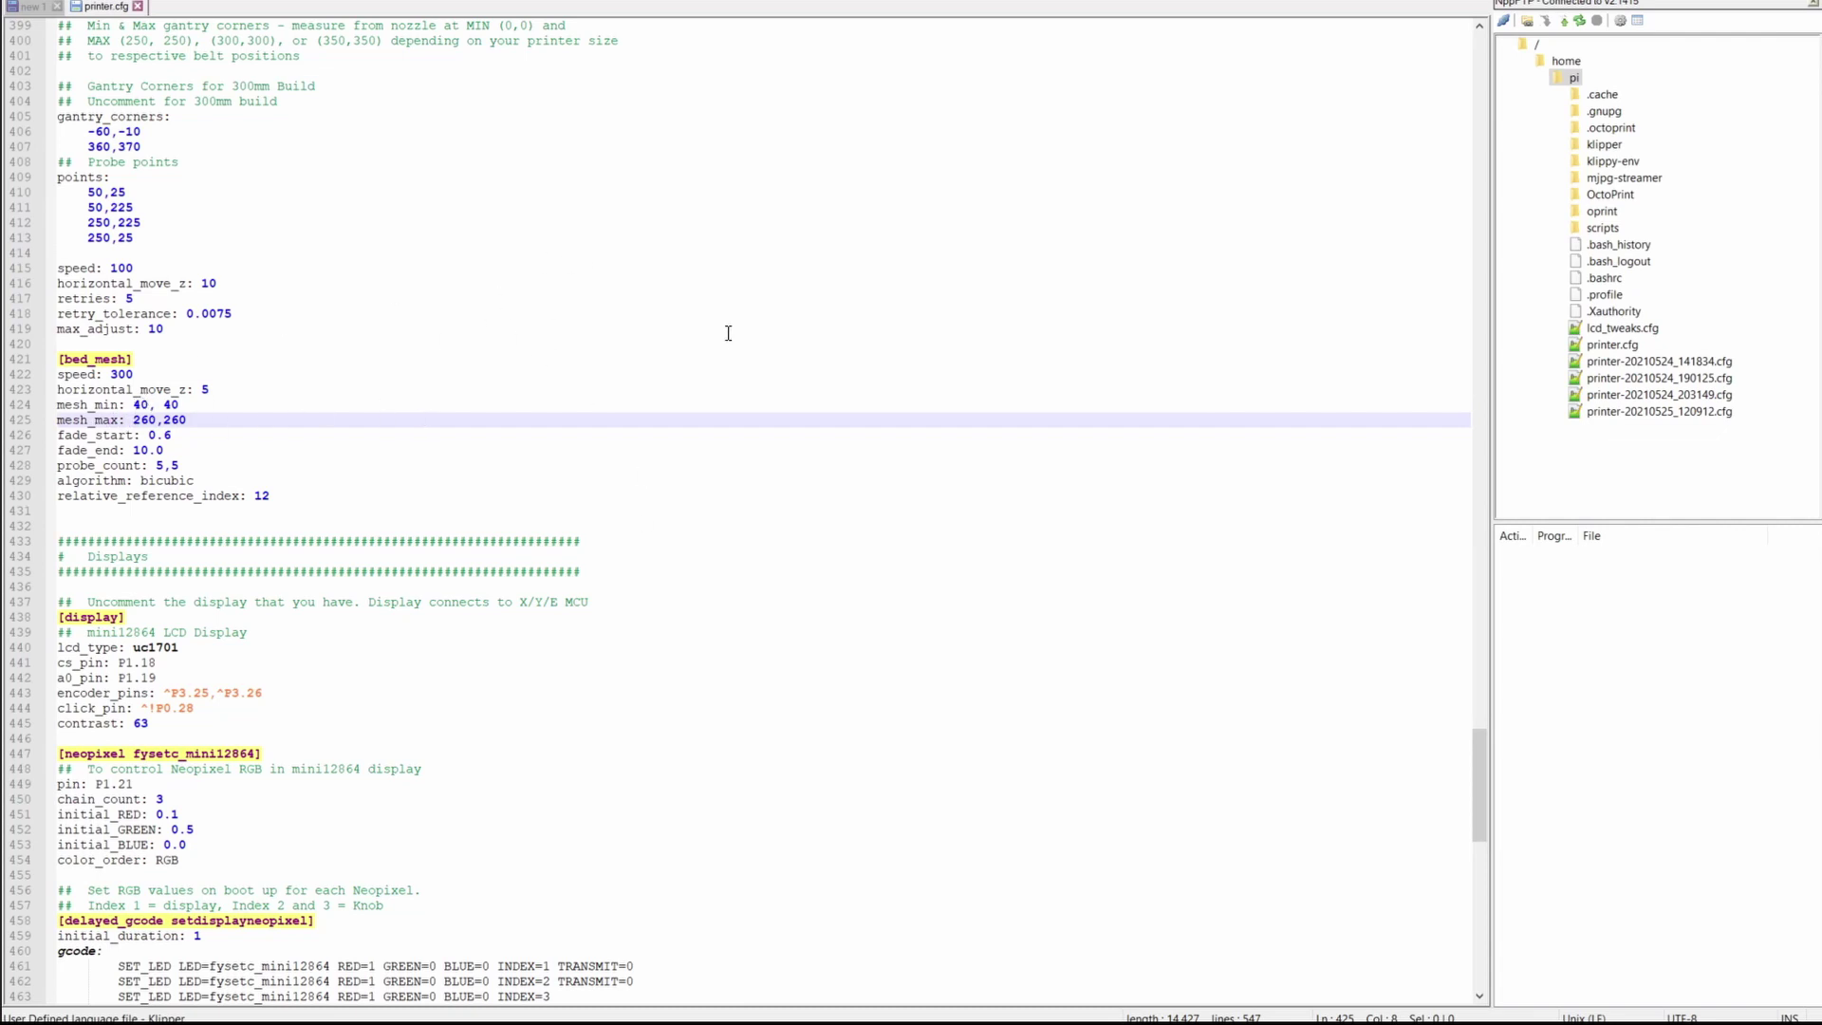
left_click_drag(179, 464, 155, 465)
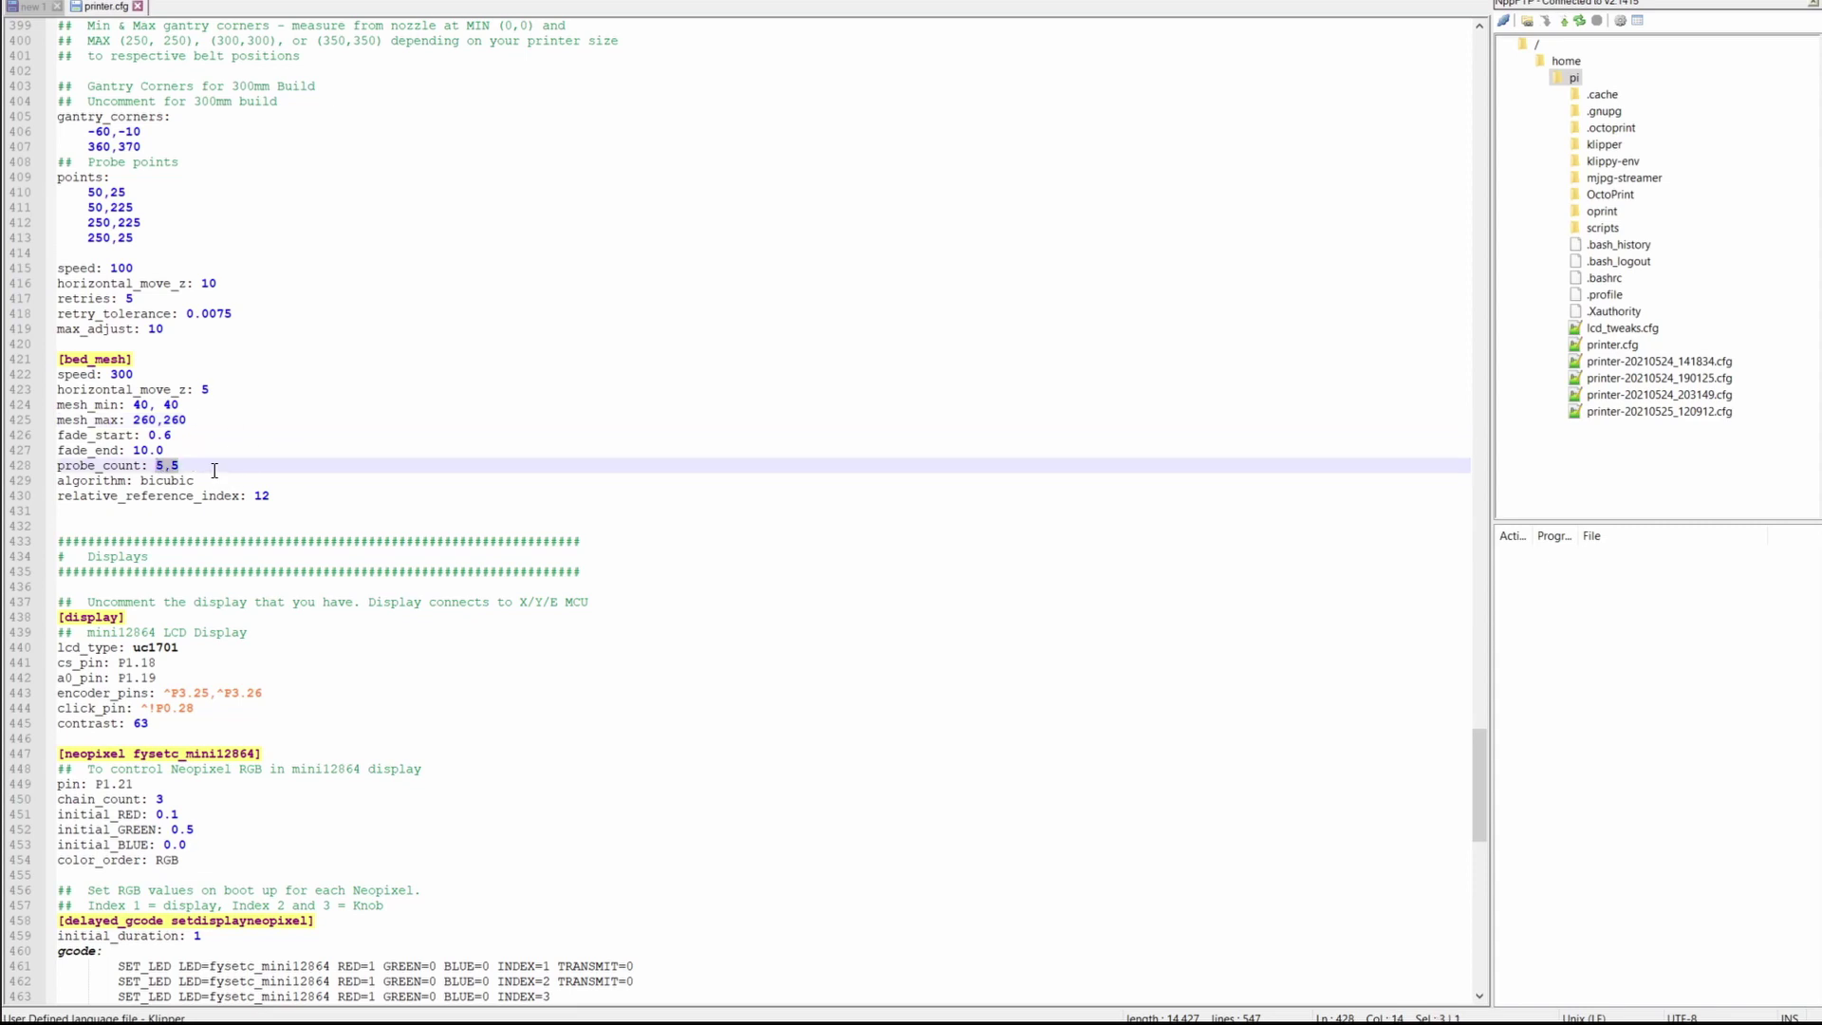
left_click(196, 440)
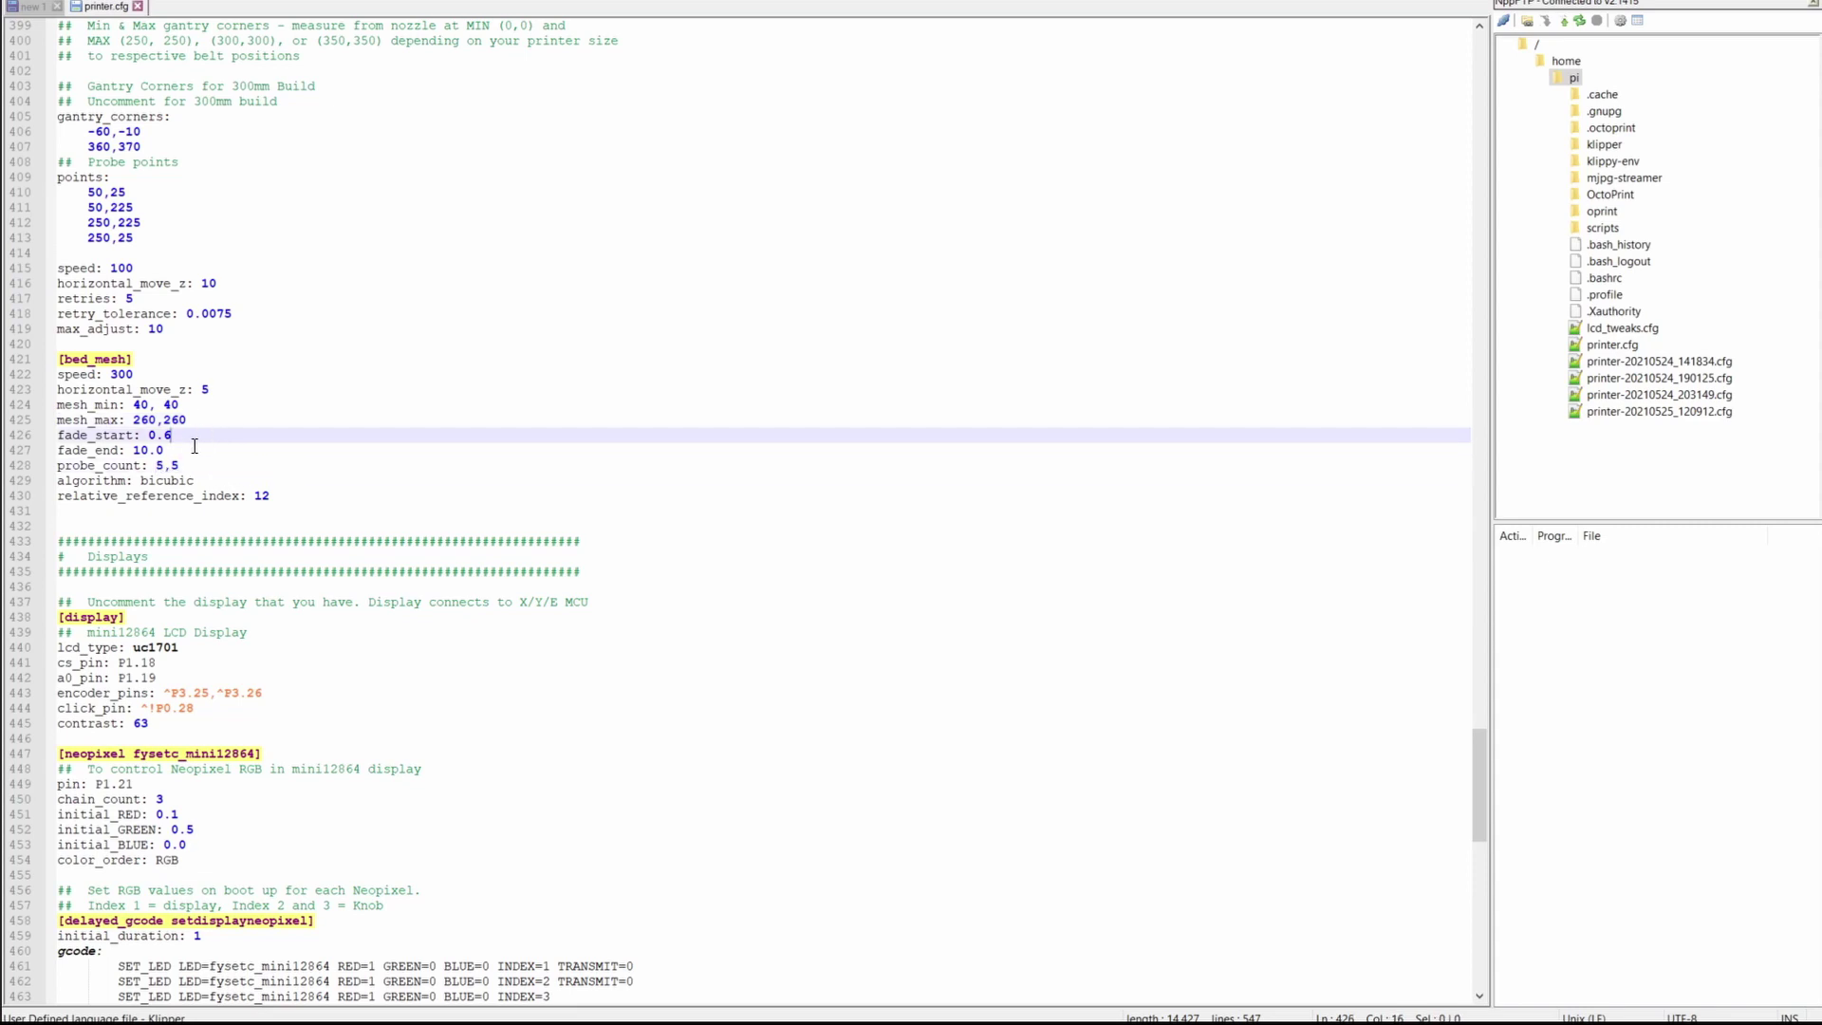
left_click(105, 451)
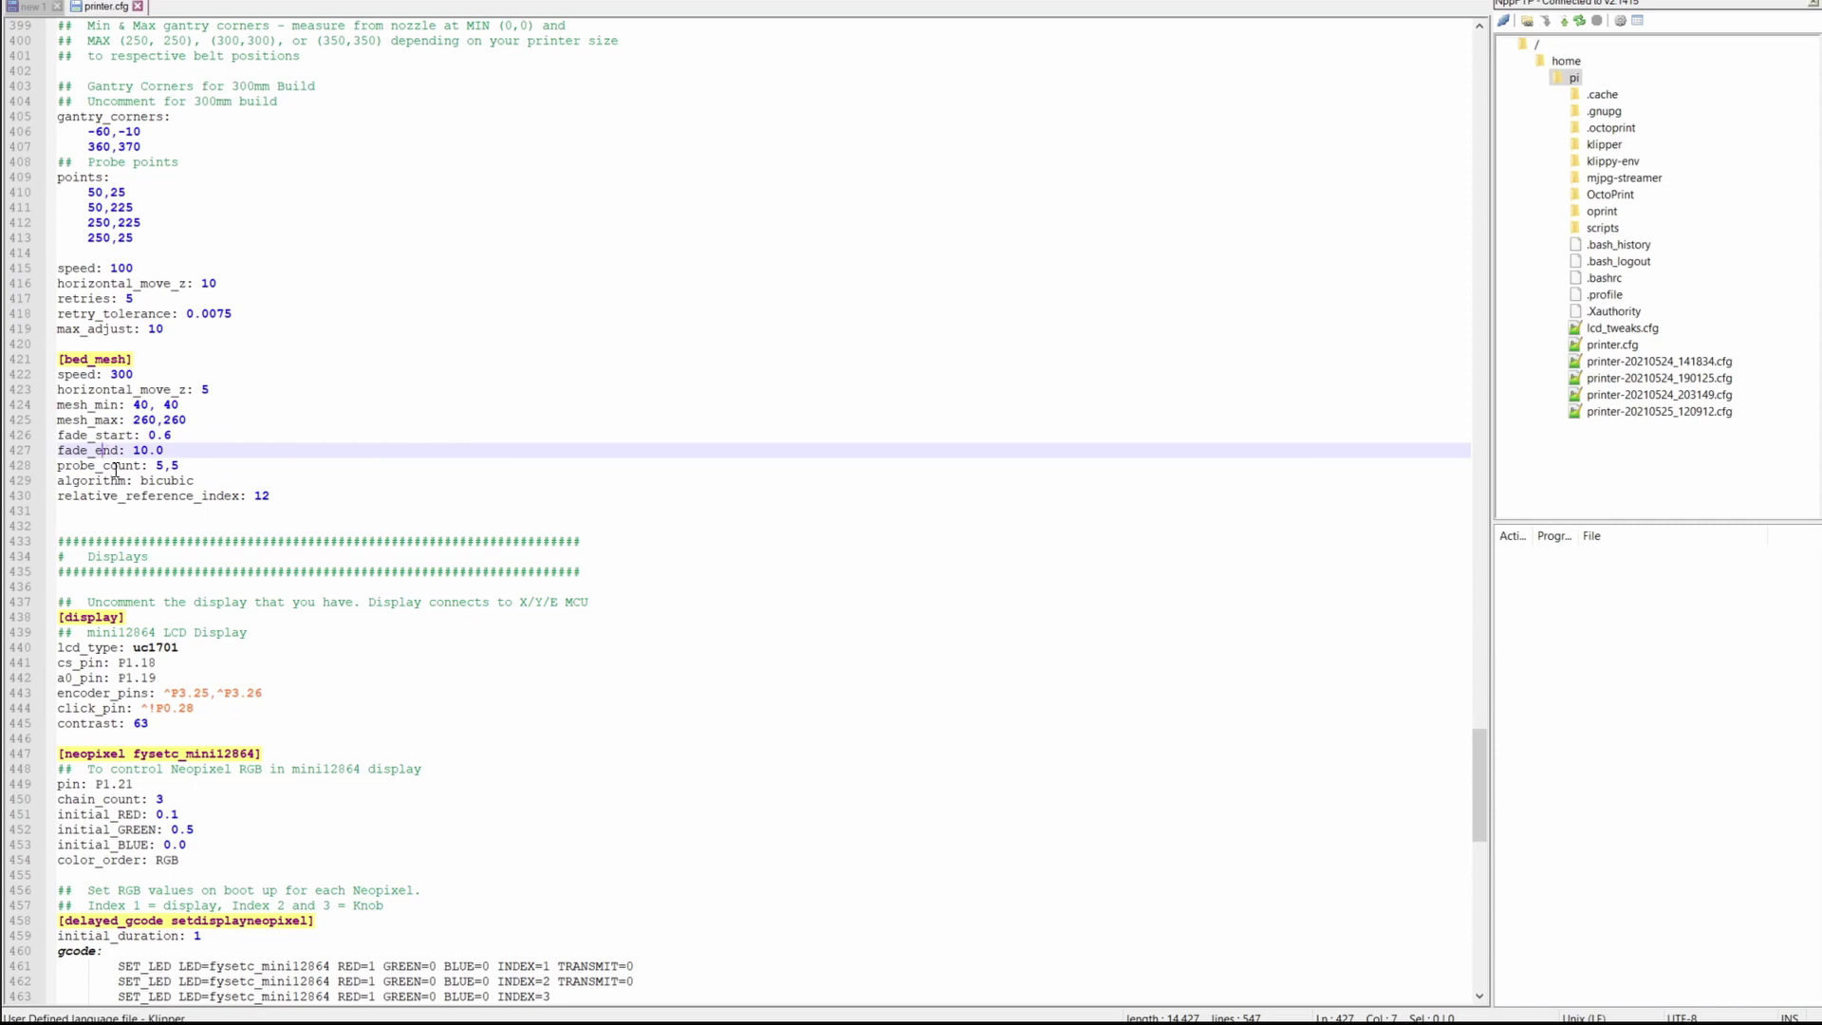
left_click(177, 438)
- Set probe_count to 9,9 in the [bed_mesh] section, keeping #5,5 as a comment on the same line
left_click(183, 465)
left_click_drag(179, 465, 155, 466)
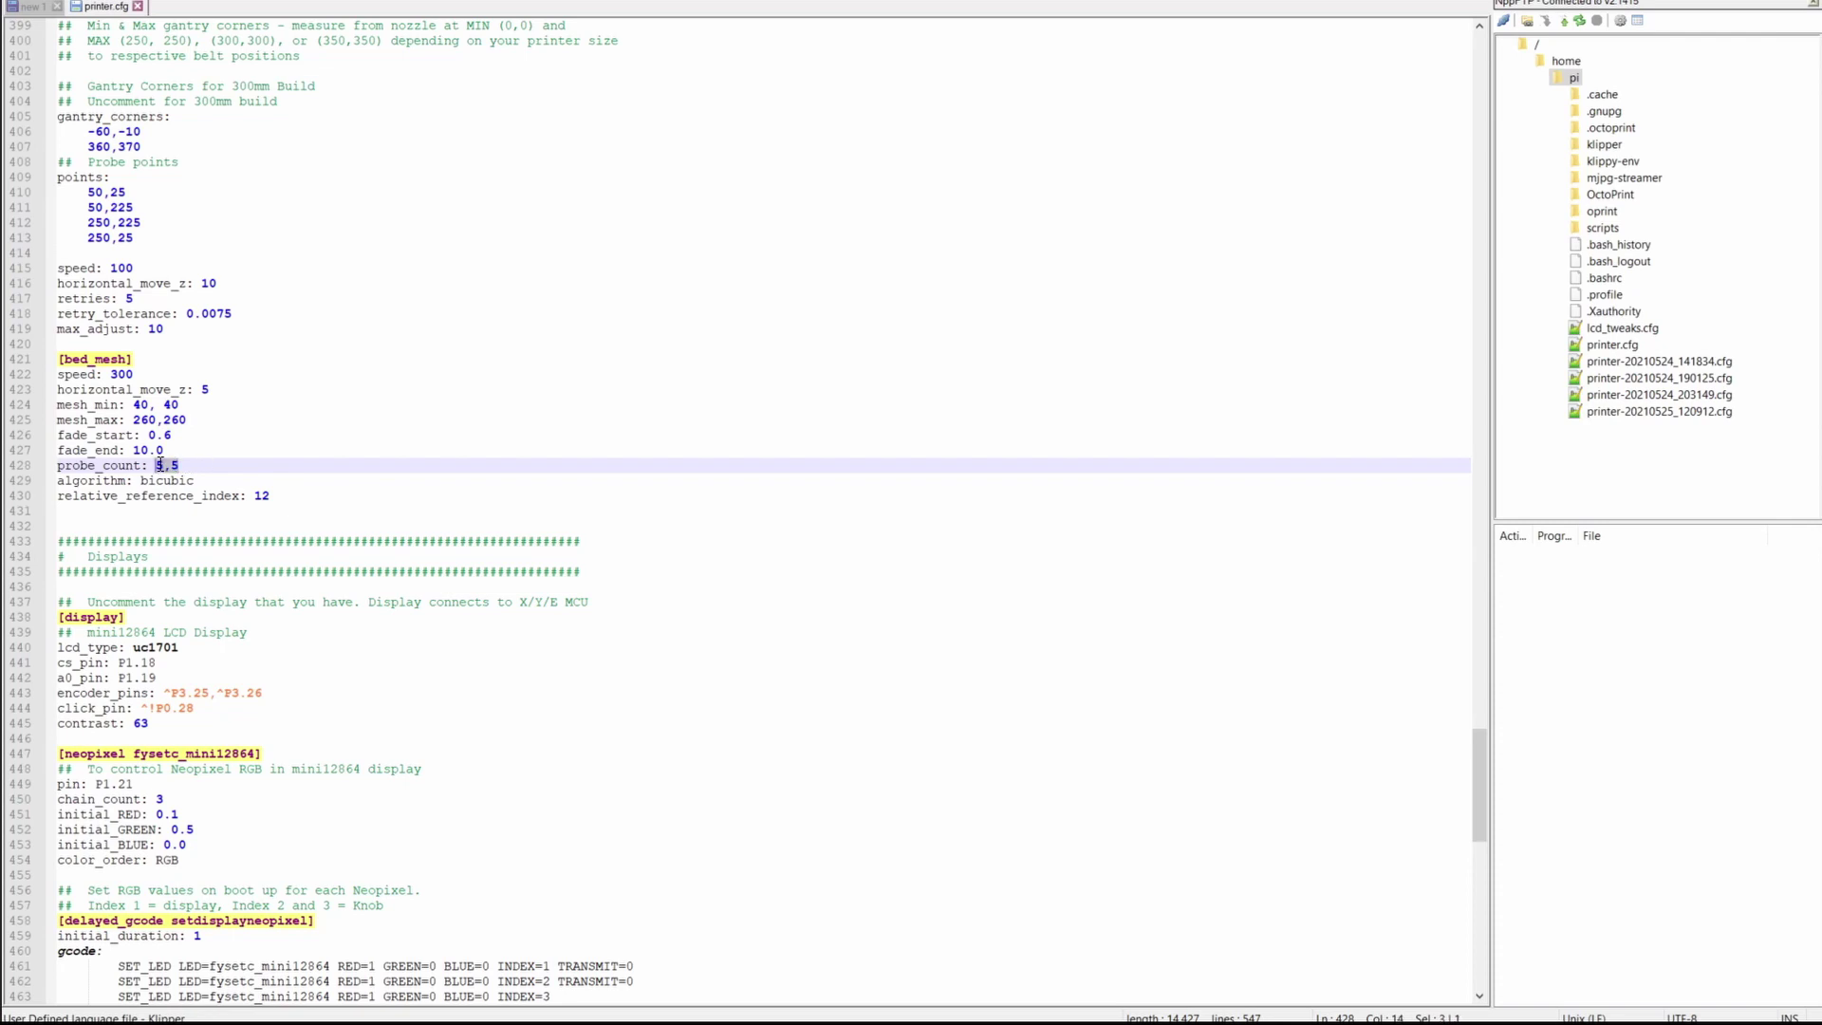
left_click(194, 468)
left_click(157, 465)
type("#")
type("9,9")
left_click(216, 467)
left_click(190, 465)
- Locate the relative_reference_index line, then switch to the Voron documentation and highlight the formula for that parameter
left_click(124, 466)
left_click_drag(87, 466, 250, 502)
key("alt+Tab")
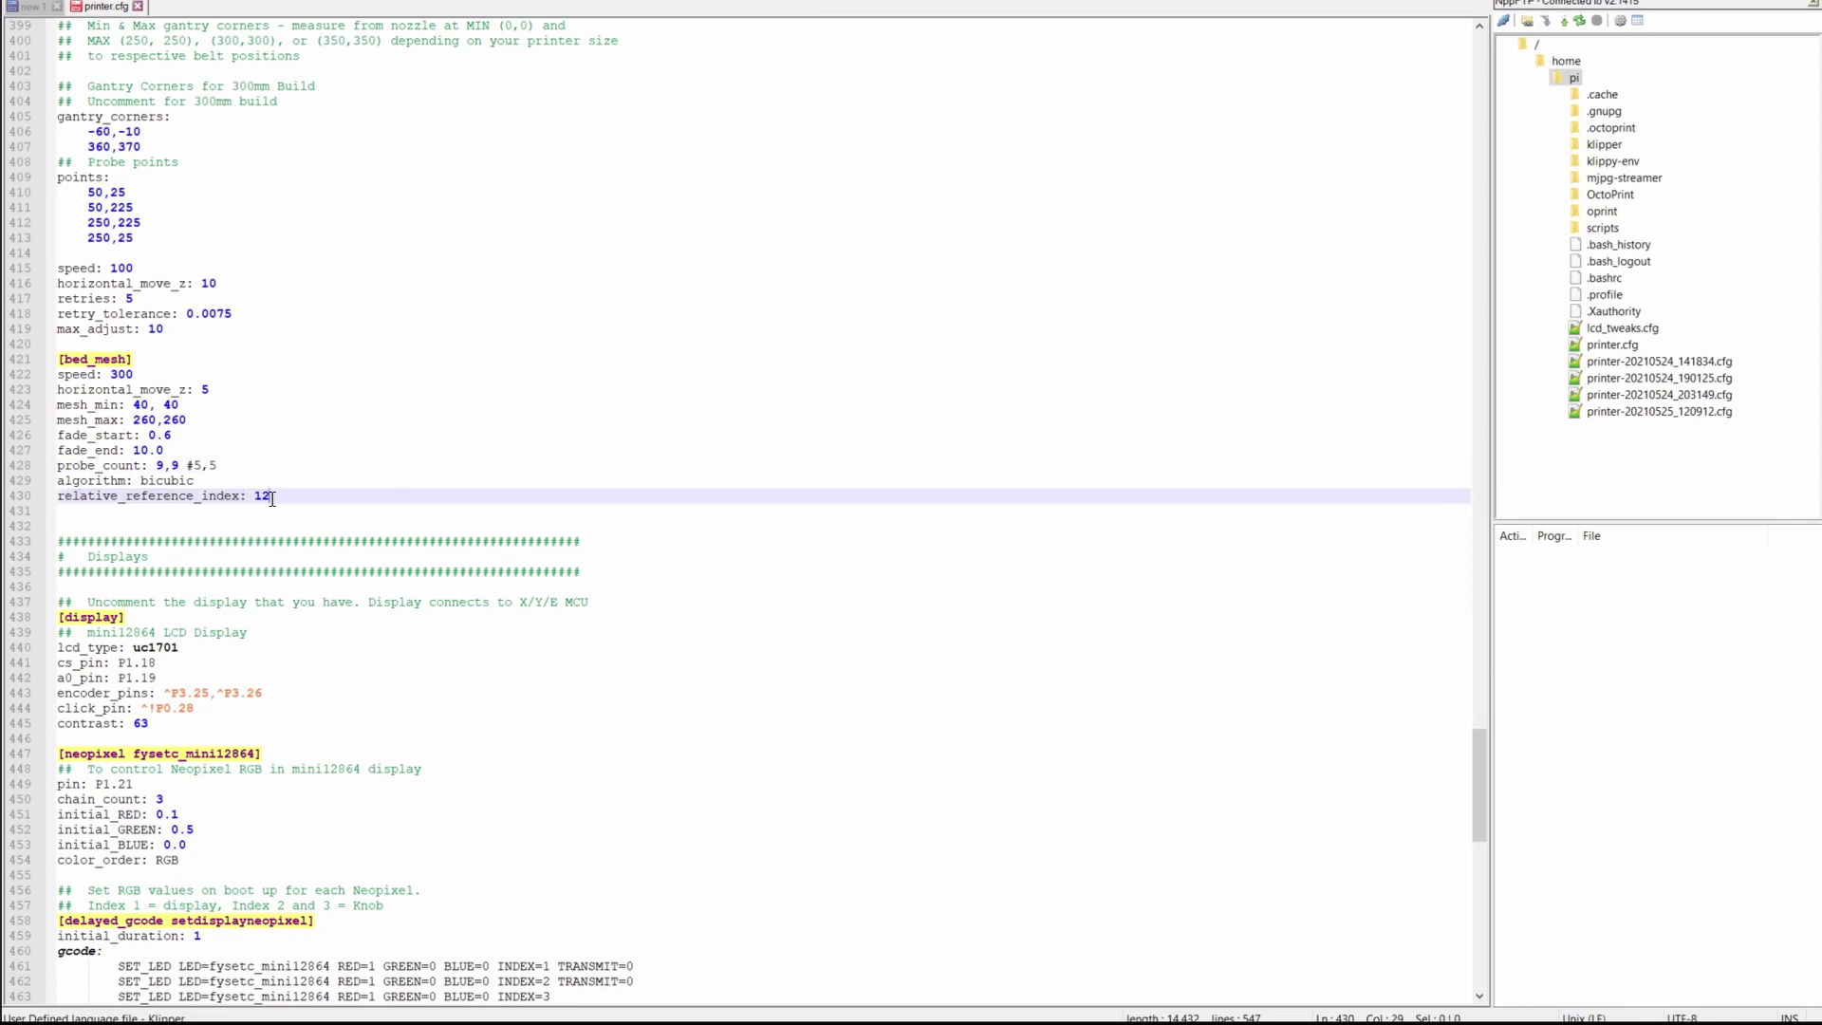
left_click_drag(679, 717, 1028, 711)
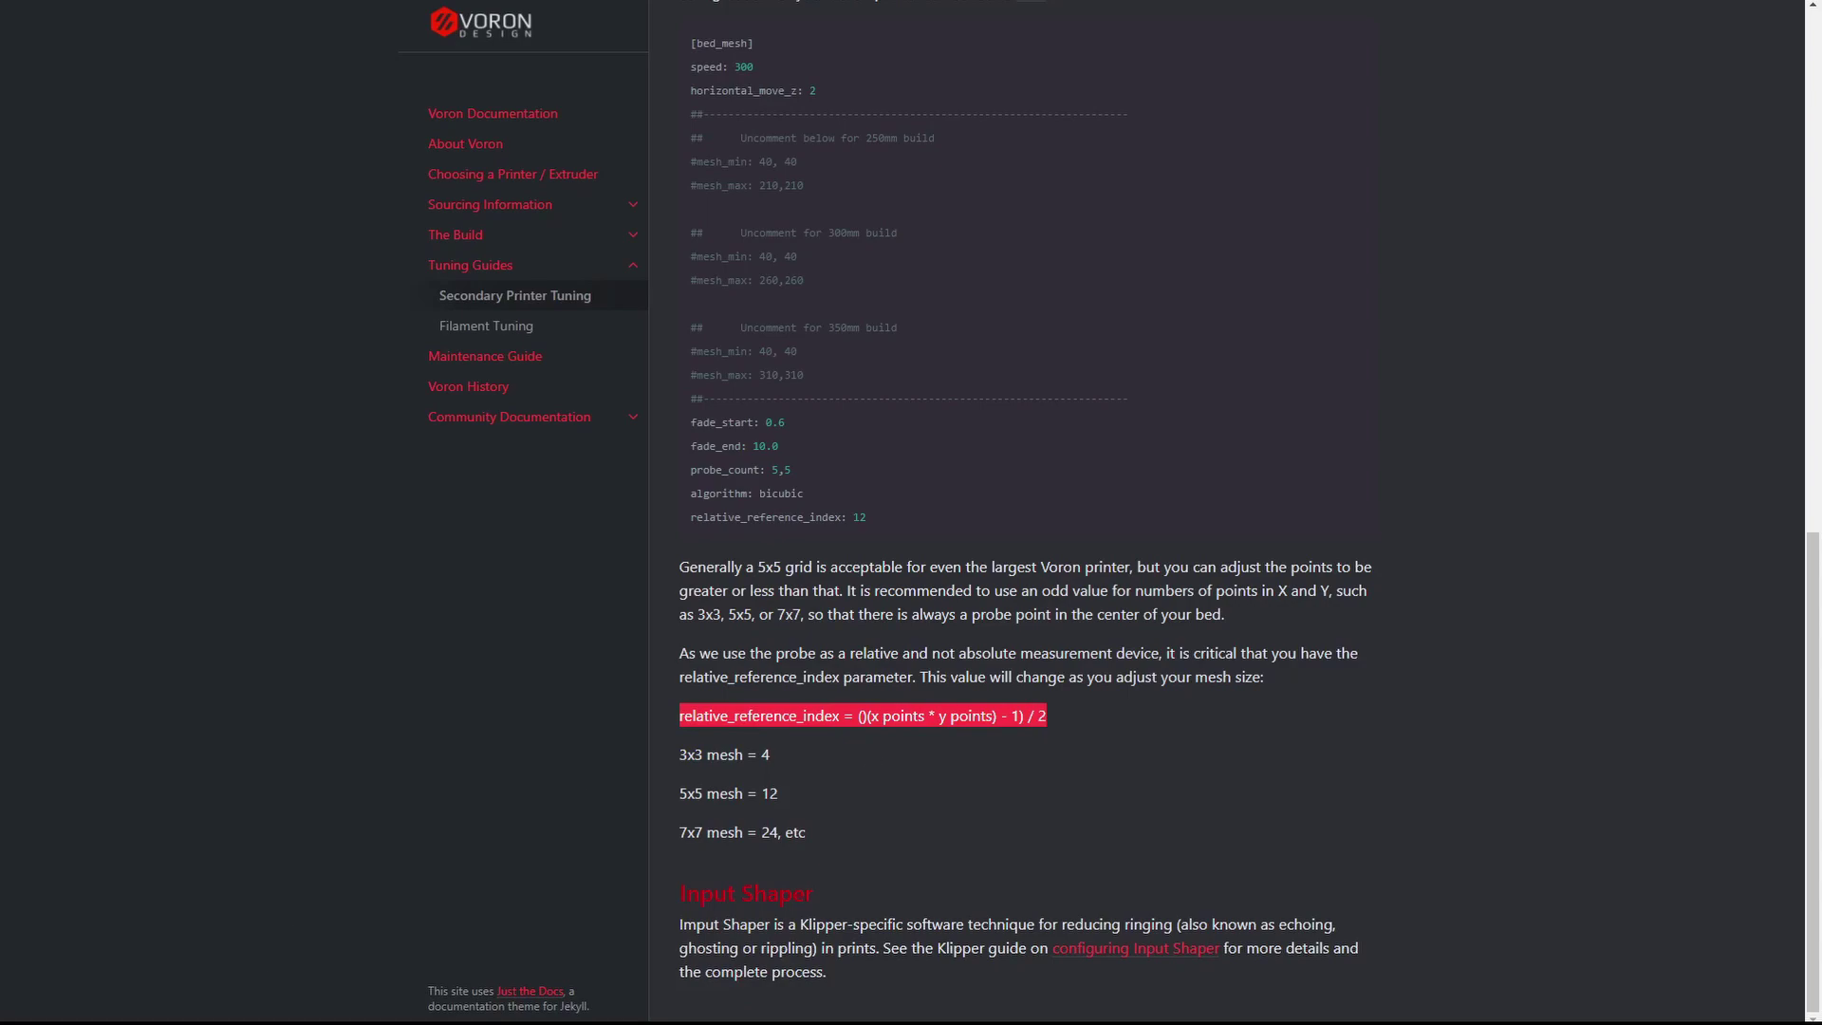
- Return to printer.cfg in Notepad++ and append the comment "#9*9 = 81 / 81-1=80 / 80/2 =40" to the relative_reference_index line
key("alt+Tab")
left_click(191, 541)
left_click(158, 465)
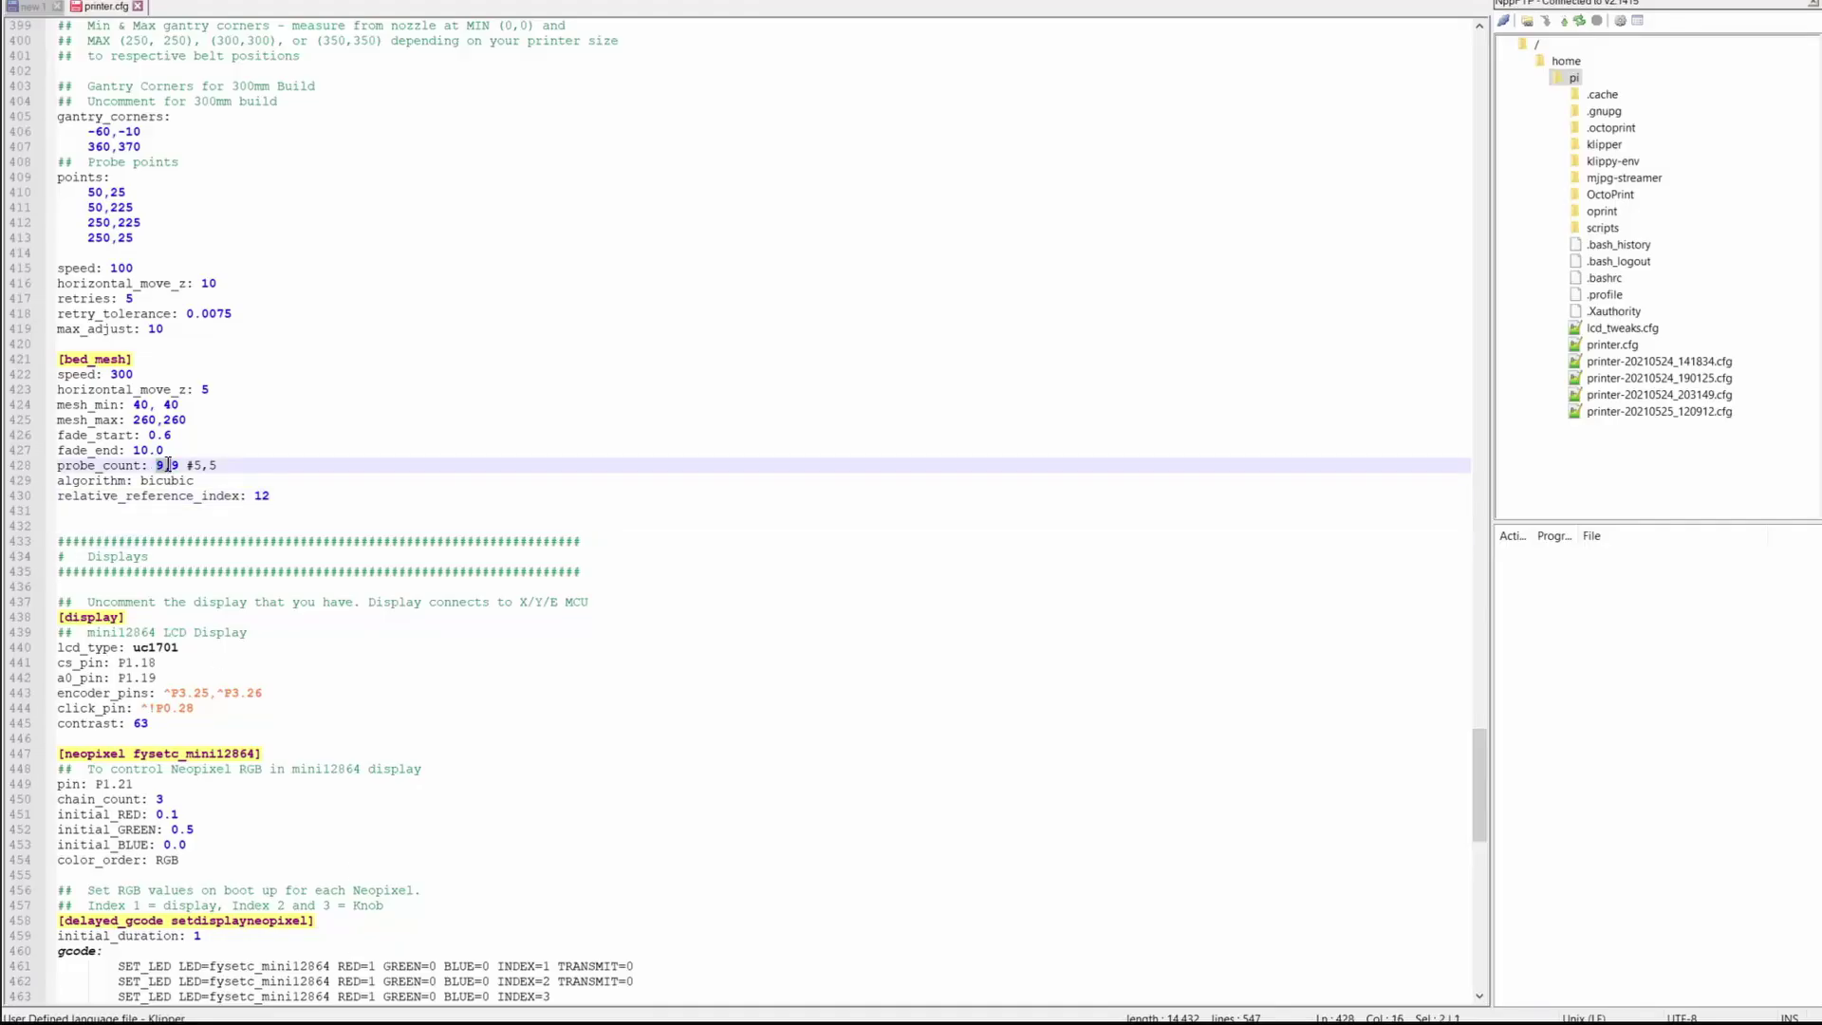
key("Down")
key("Down")
key("Down")
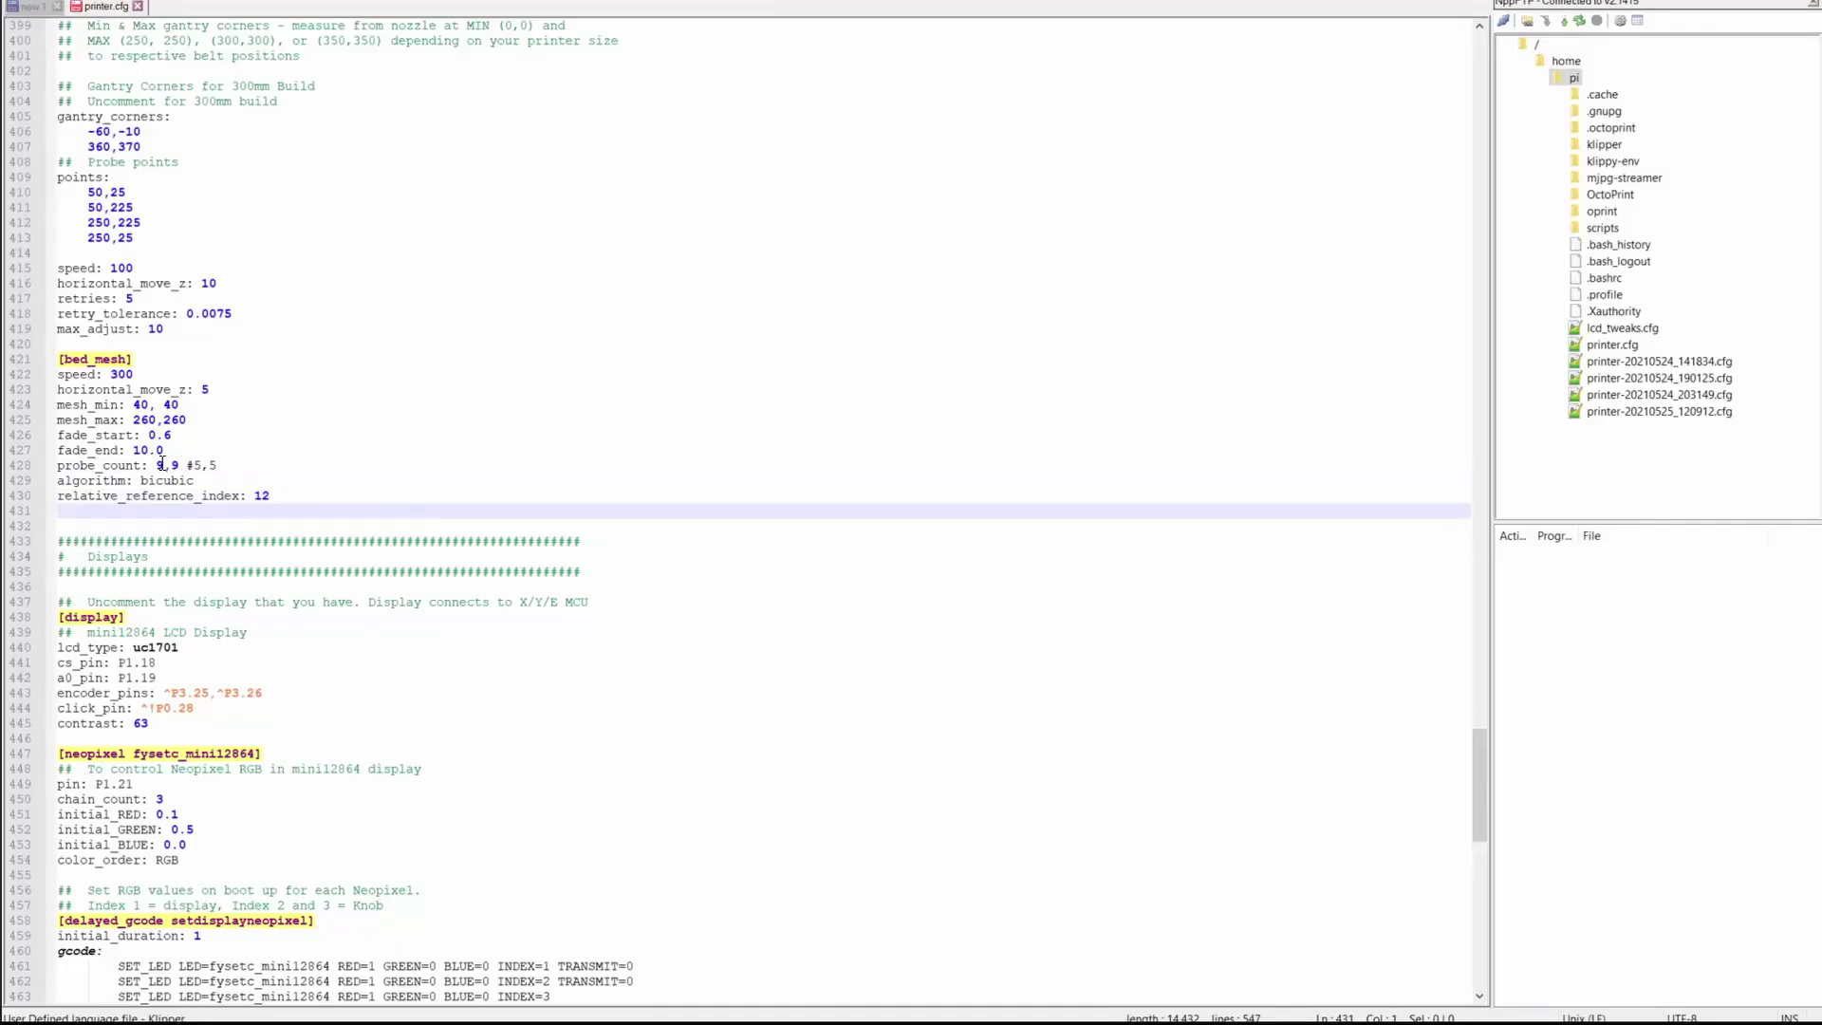
left_click(179, 465)
left_click(282, 500)
type("#9*")
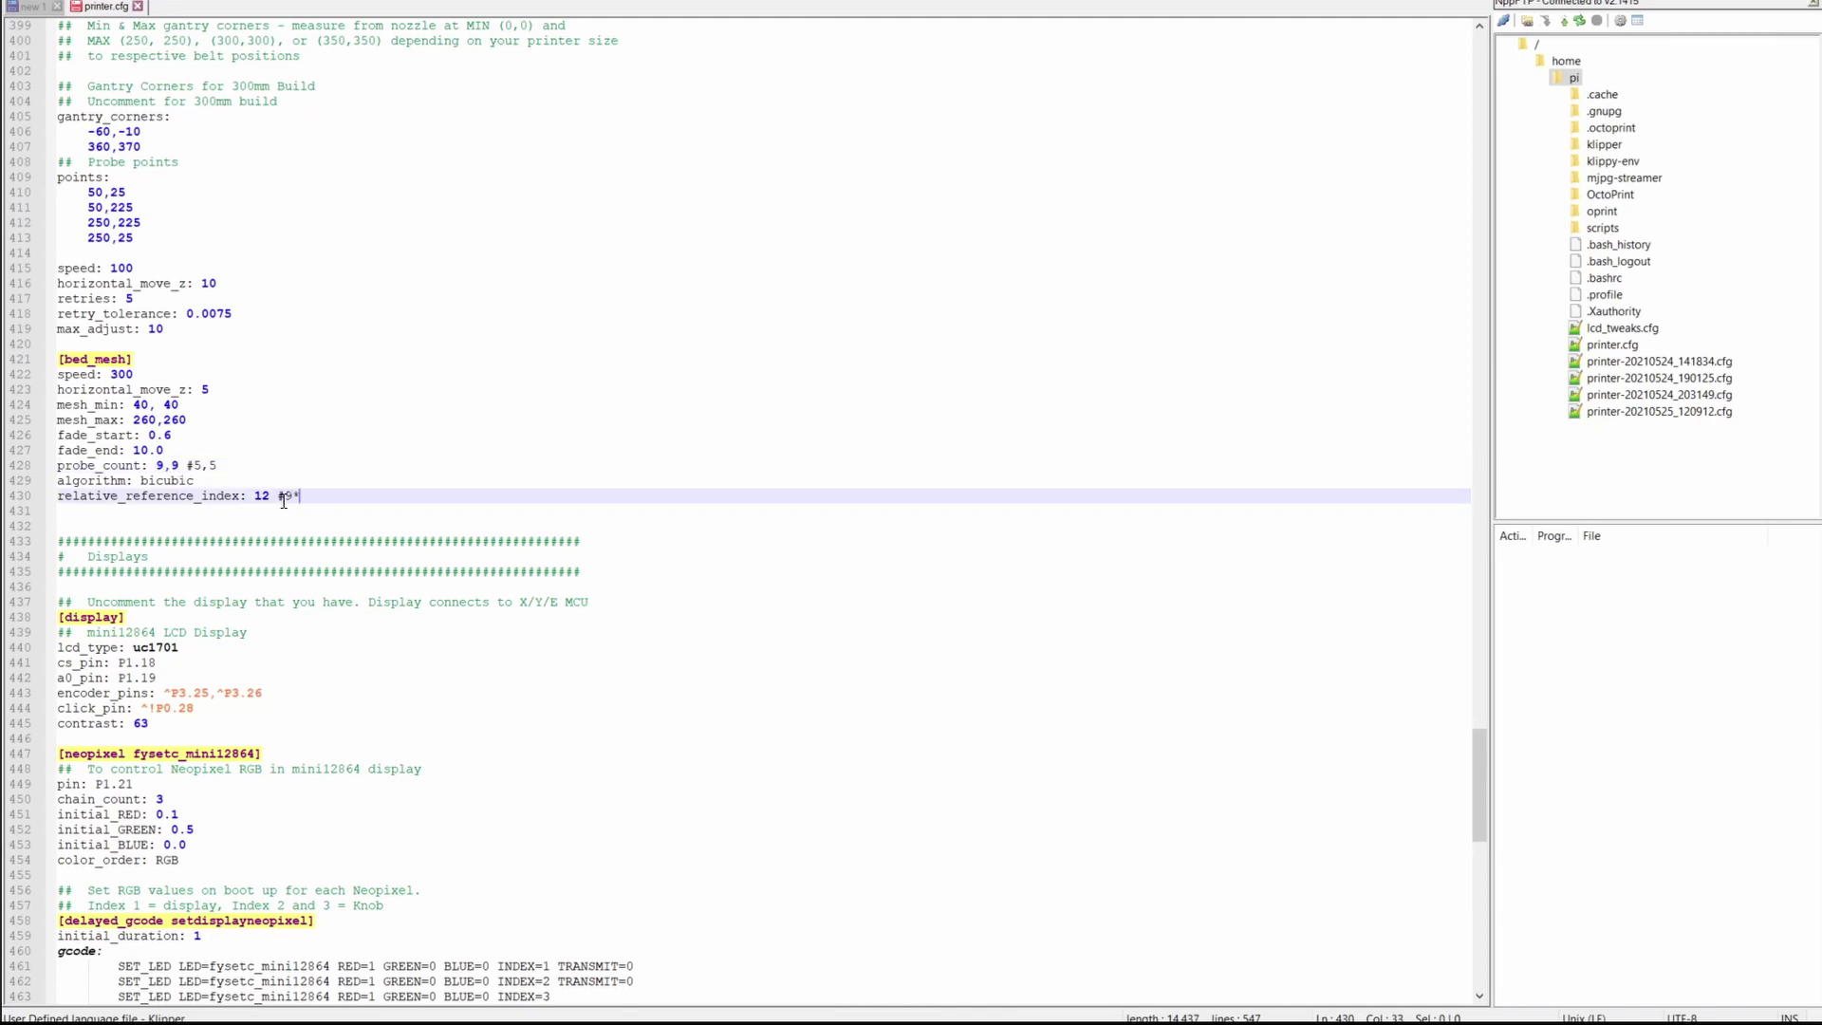
type("9 = 81 / 81-1=80 / 80/2 =40")
- Set relative_reference_index to 40, keeping #12 as a comment before the calculation note
left_click_drag(513, 498, 490, 501)
left_click(246, 499)
type("40")
key("Right")
type("#")
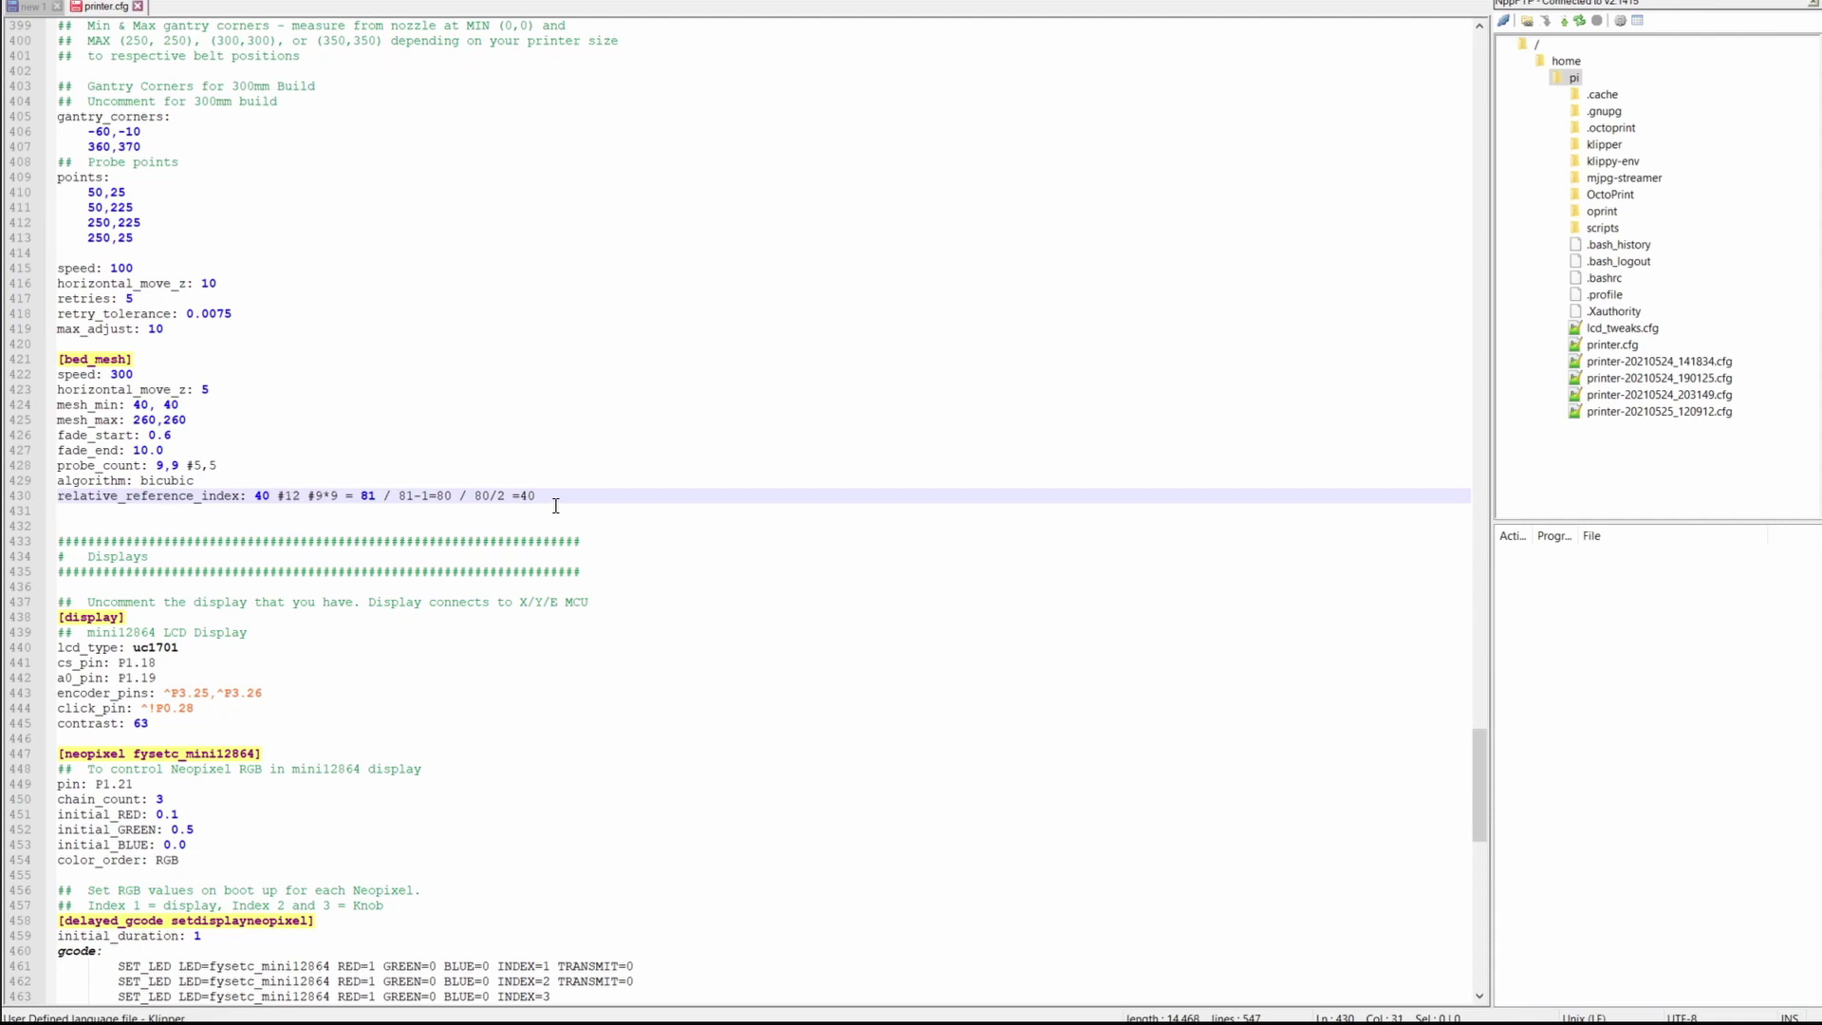